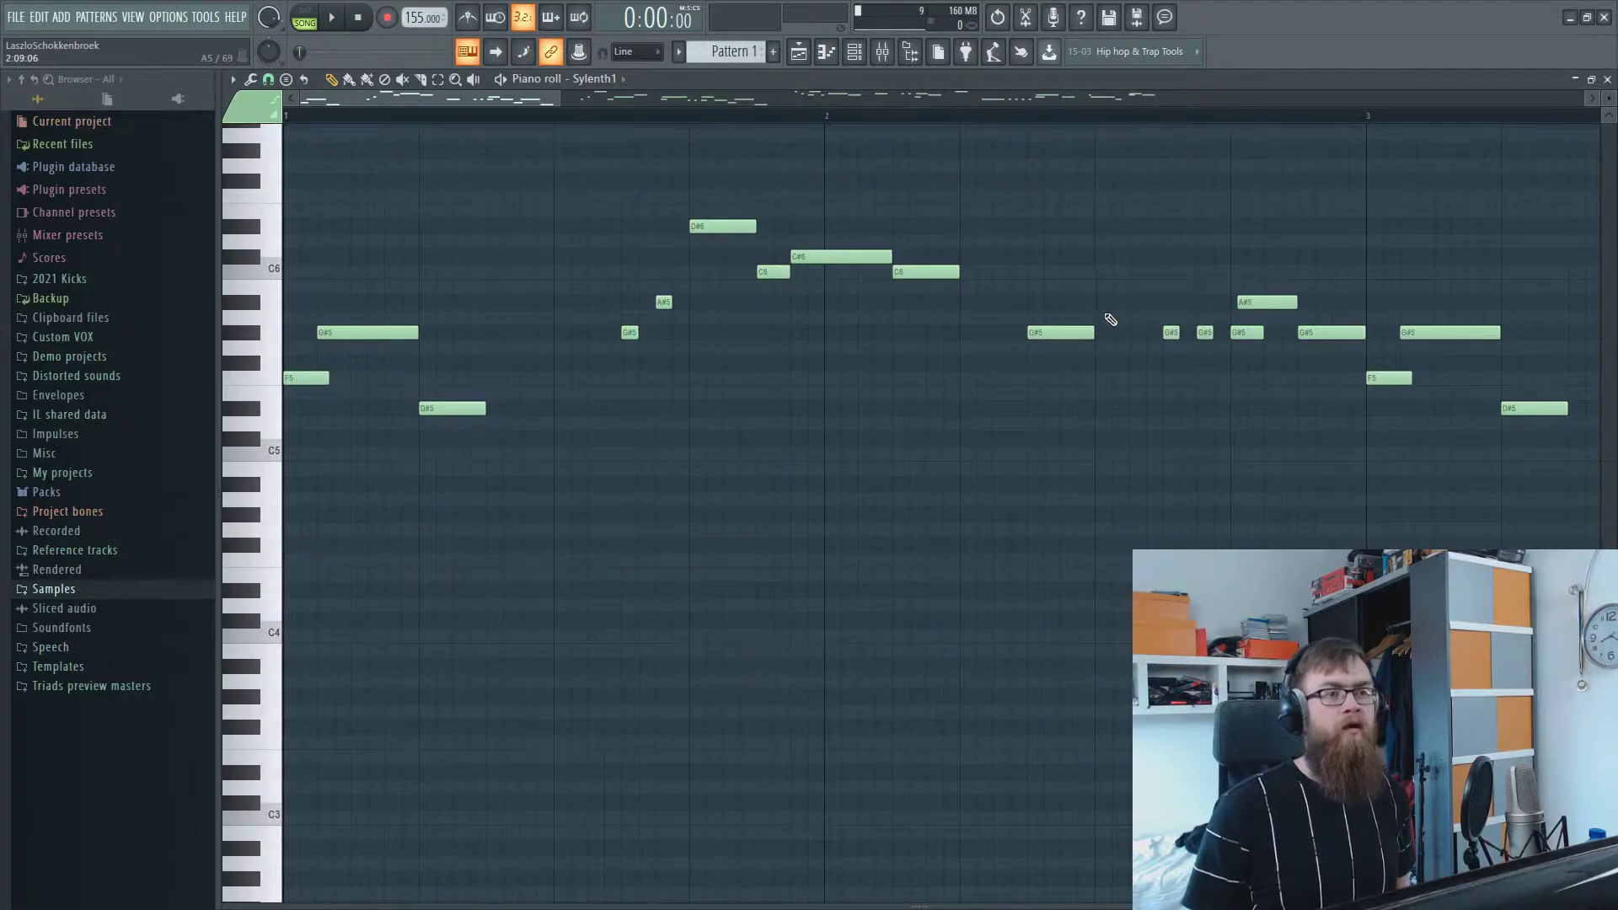
- Open the Sylenth1 instrument, set its portamento time to about 28 ms and switch on Mono Legato
drag(1266, 353, 1231, 268)
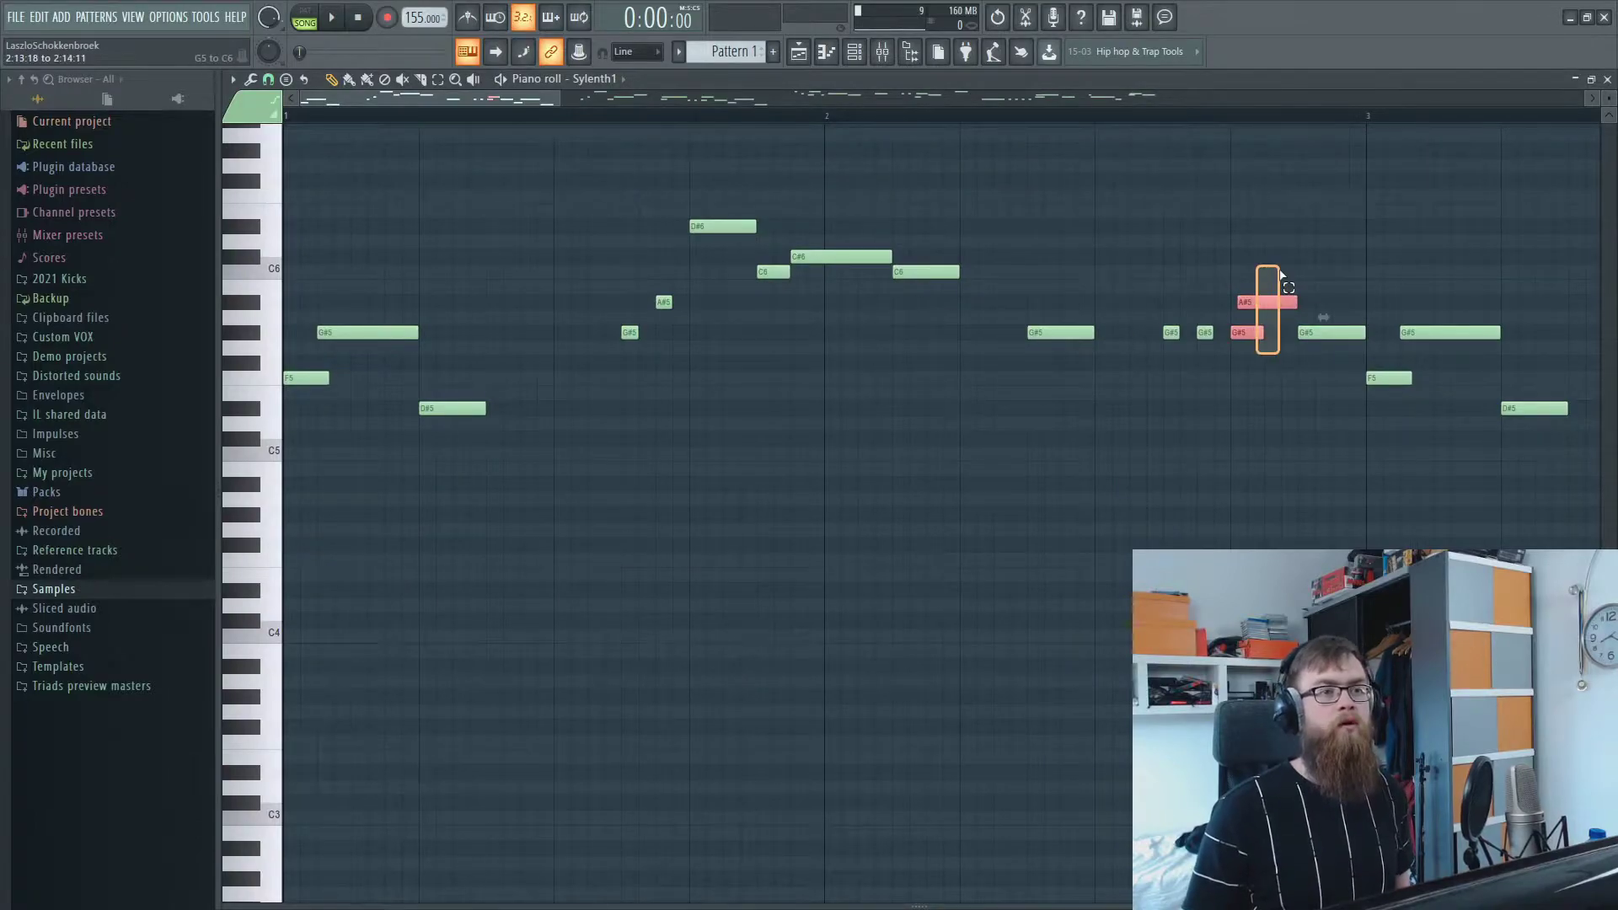
click(854, 51)
click(347, 122)
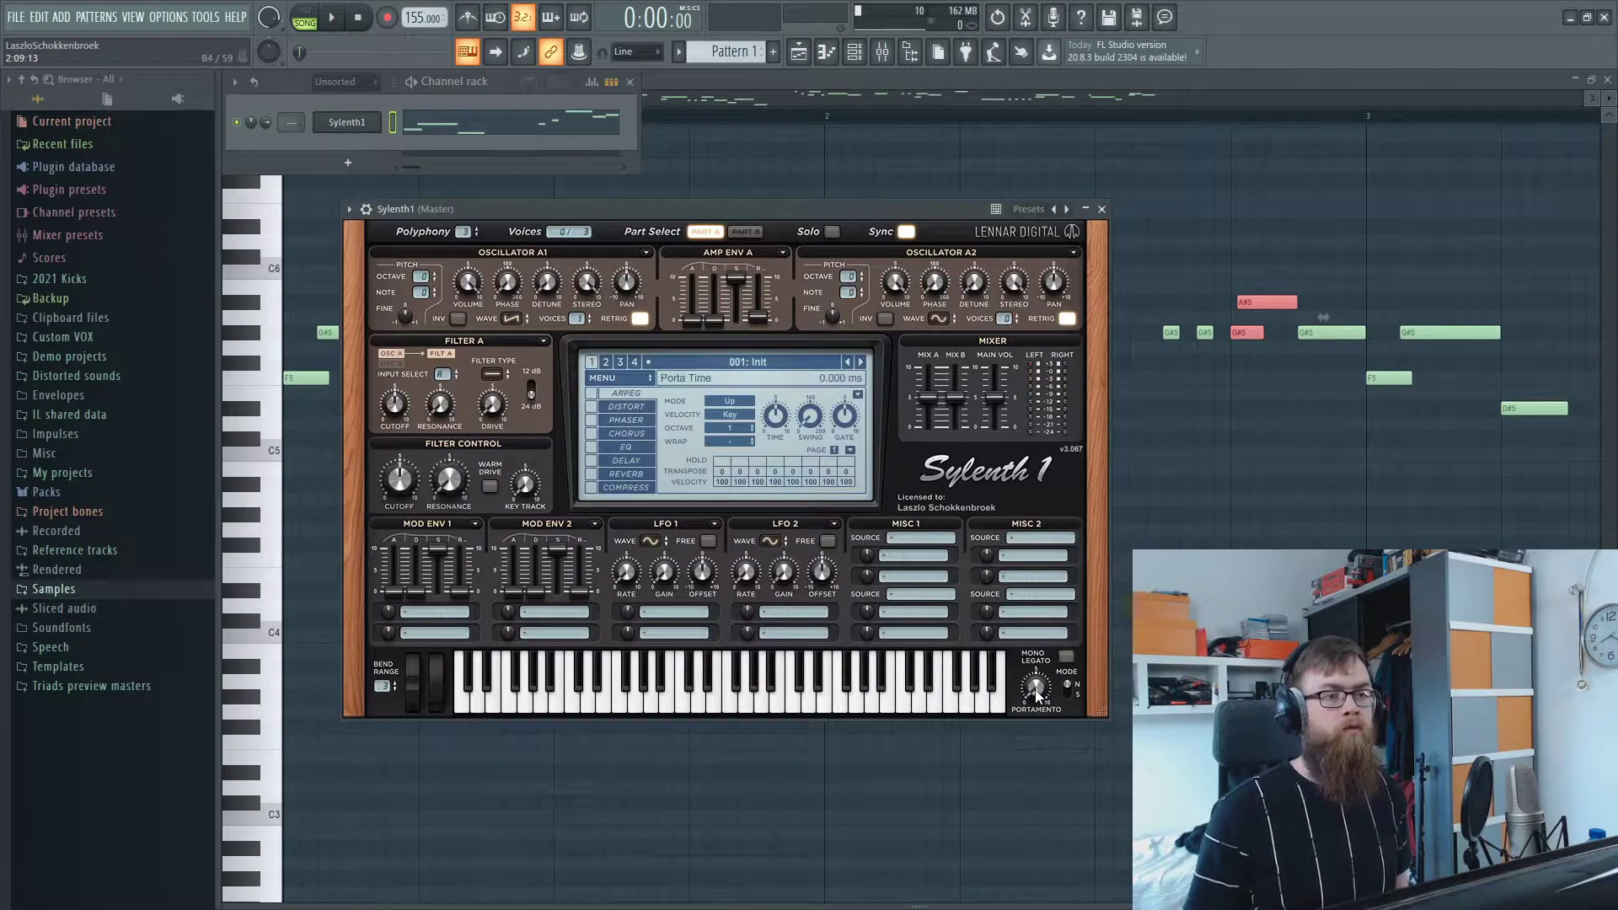
drag(1037, 691, 1053, 633)
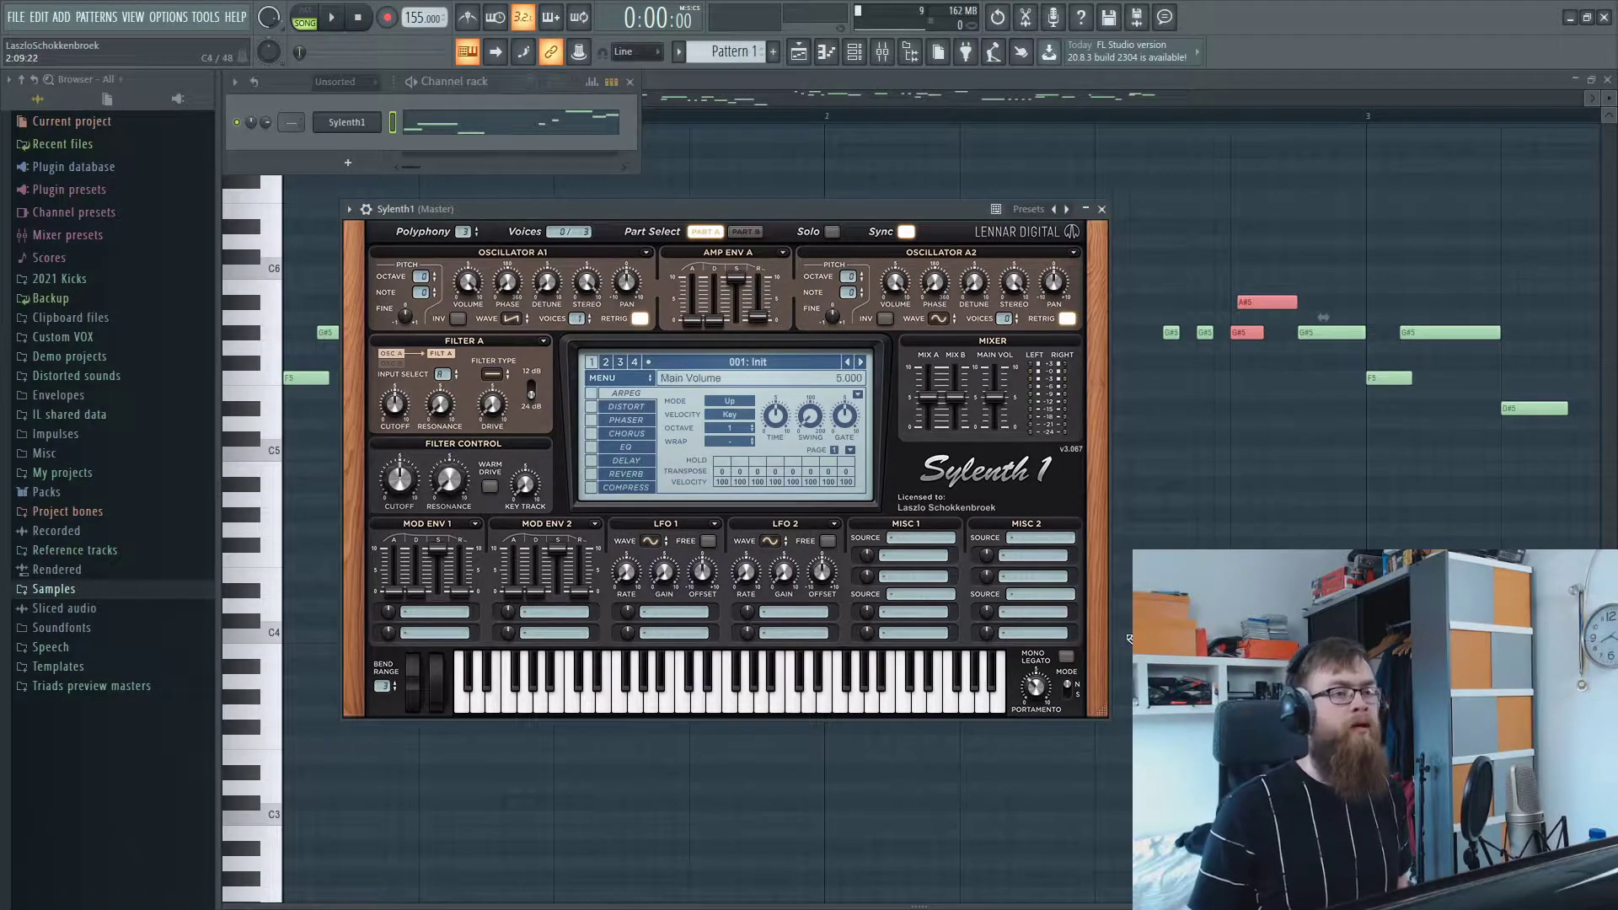
drag(1052, 696, 1043, 669)
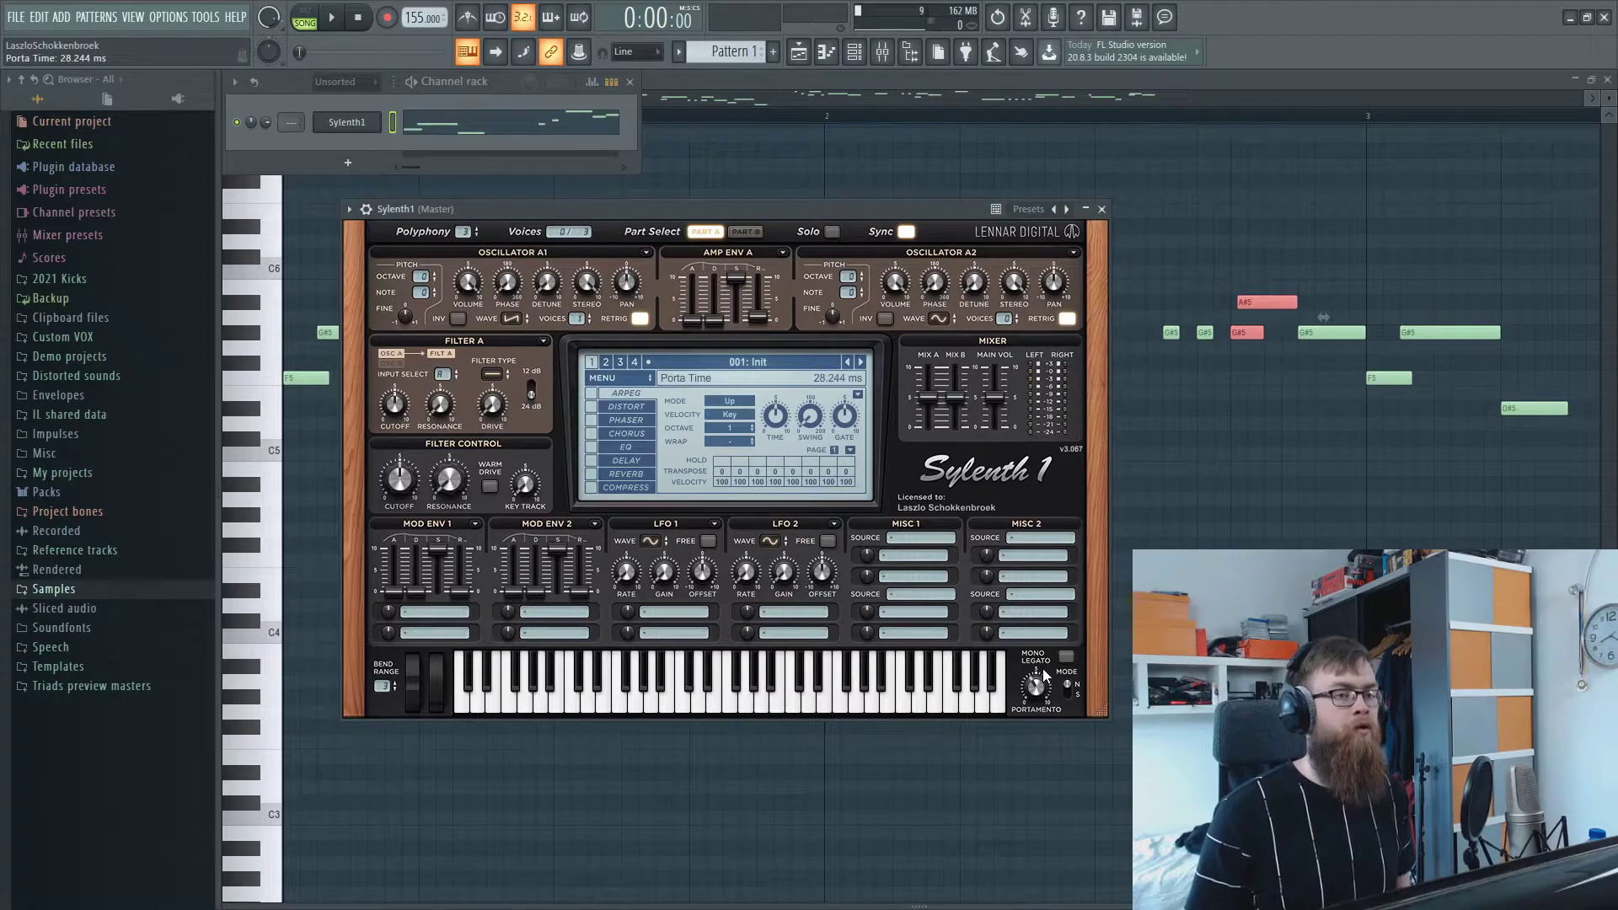
click(1067, 658)
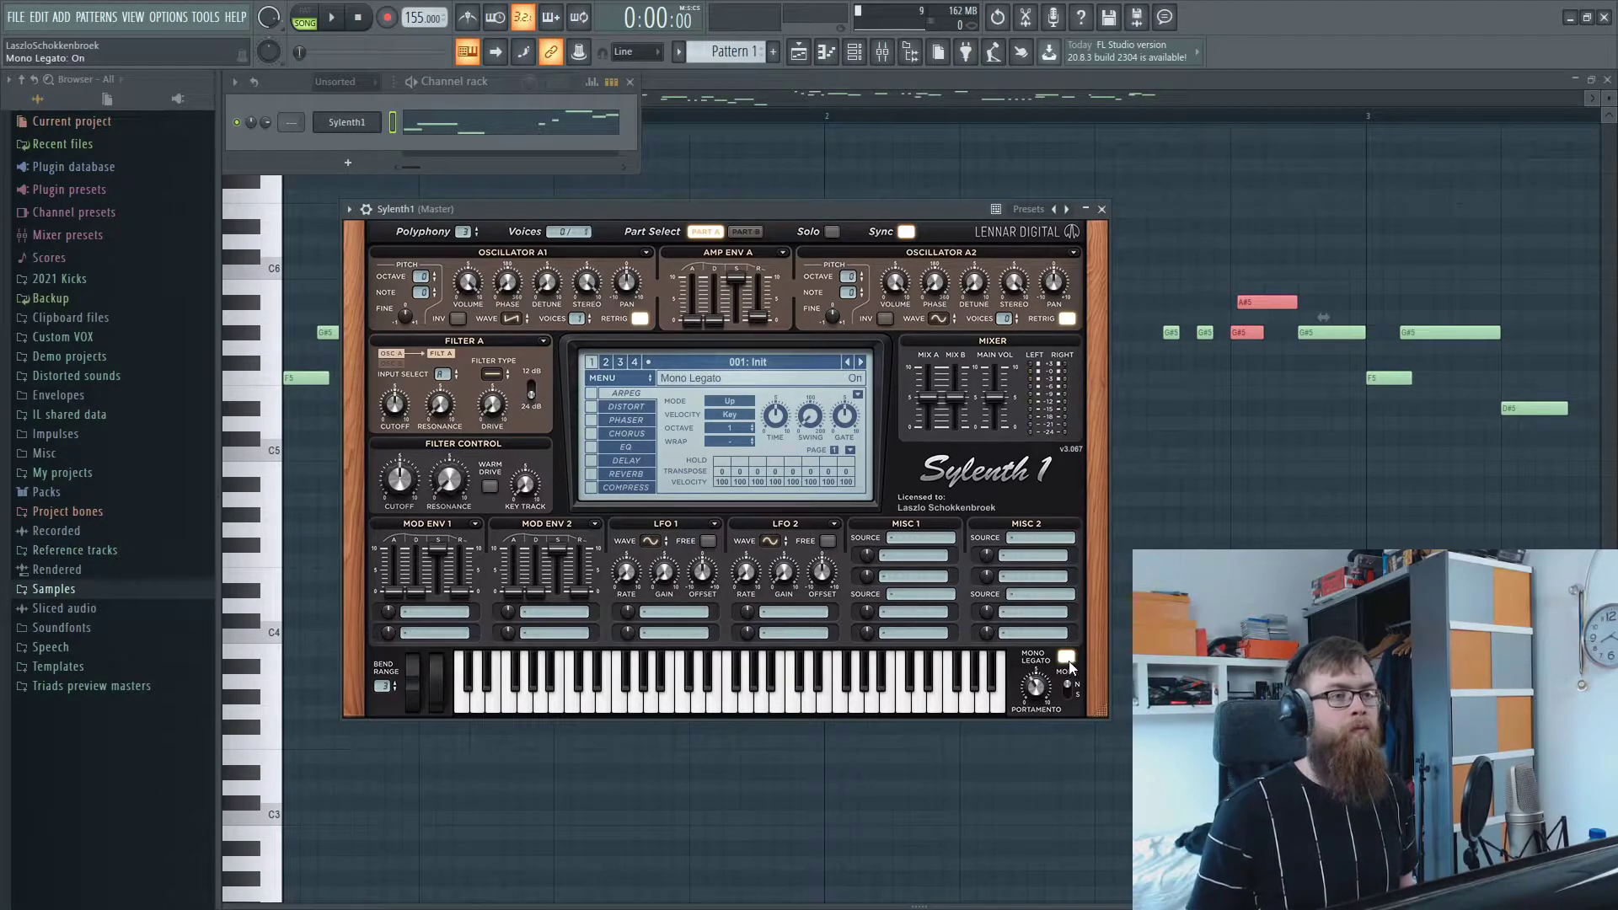
- Play the melody from the beginning while viewing all its notes in the piano roll, and stop playback
drag(687, 211, 692, 243)
key(space)
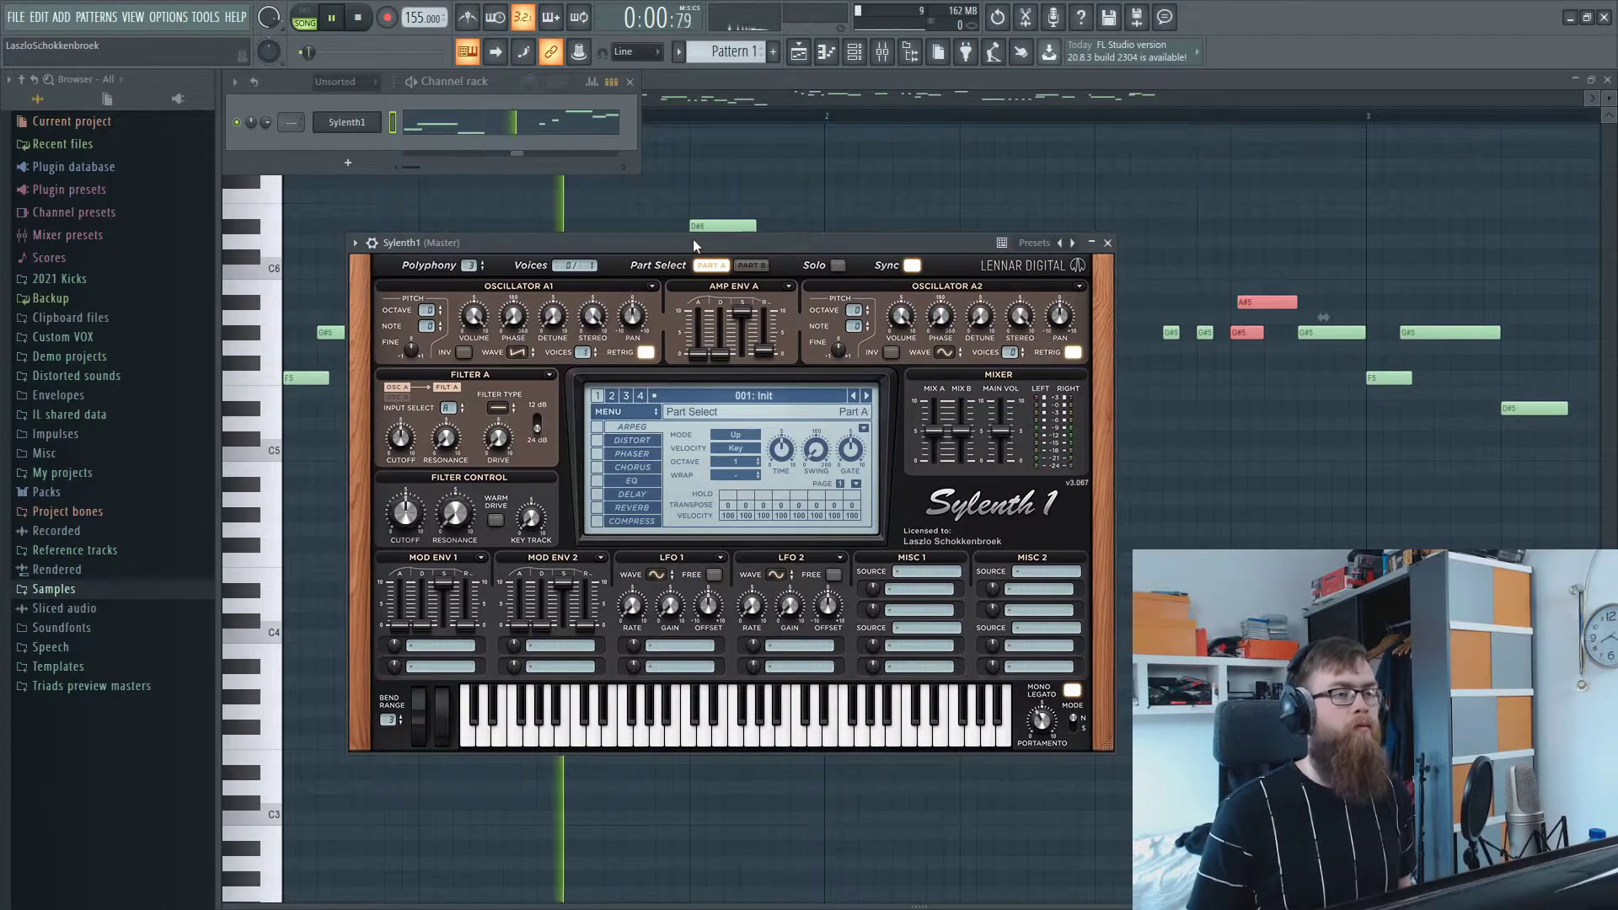
click(795, 77)
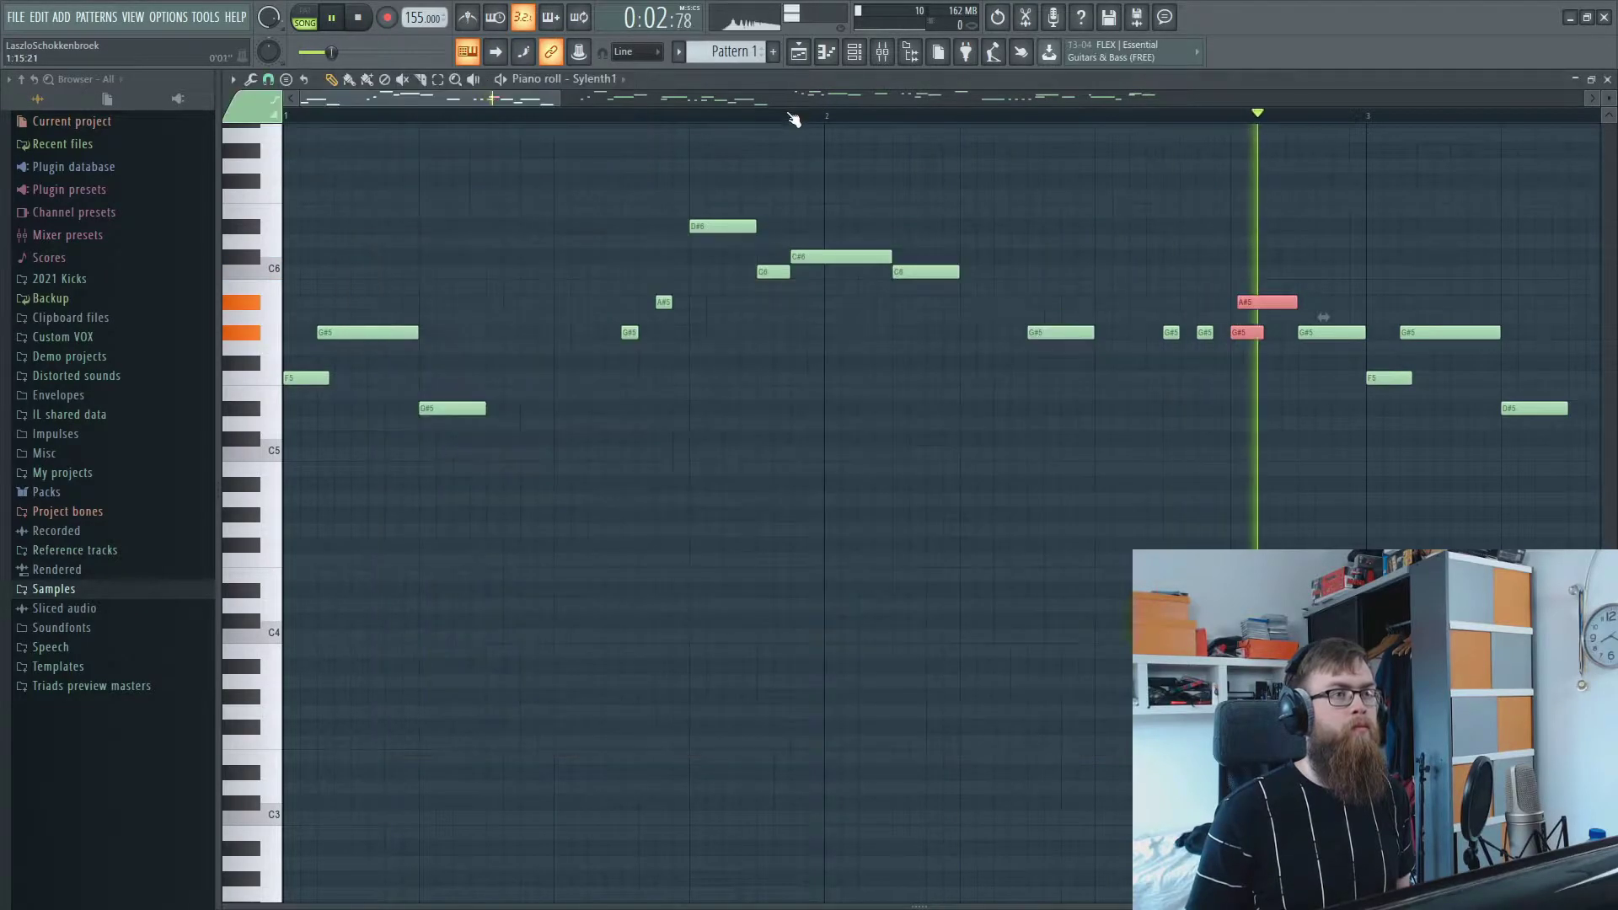
scroll(795, 115, down, 5)
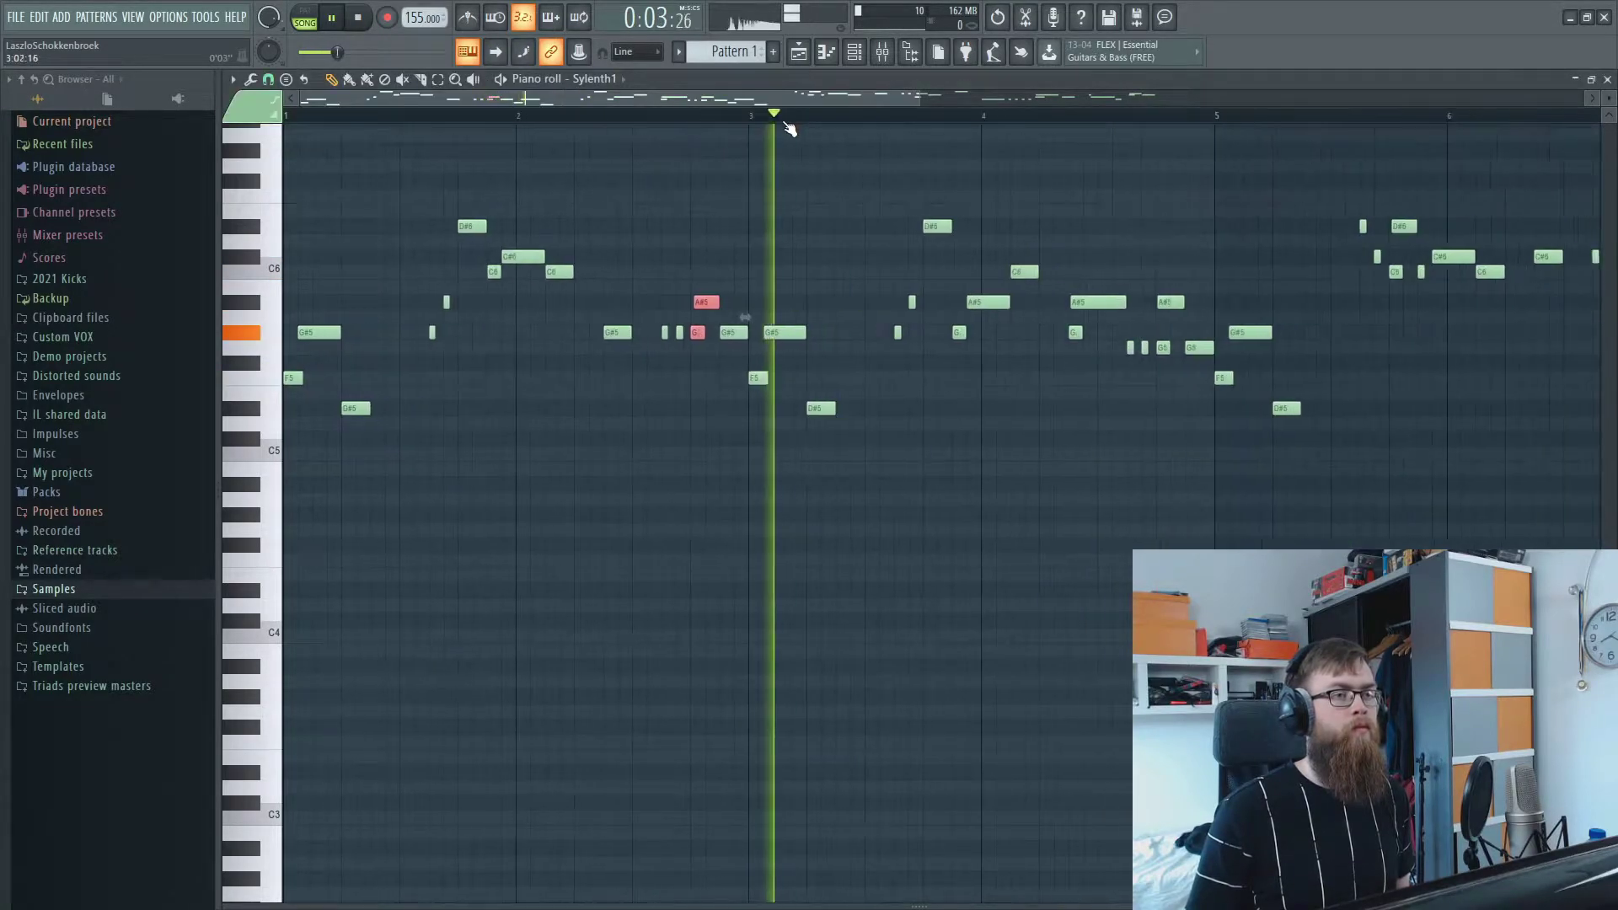
click(871, 51)
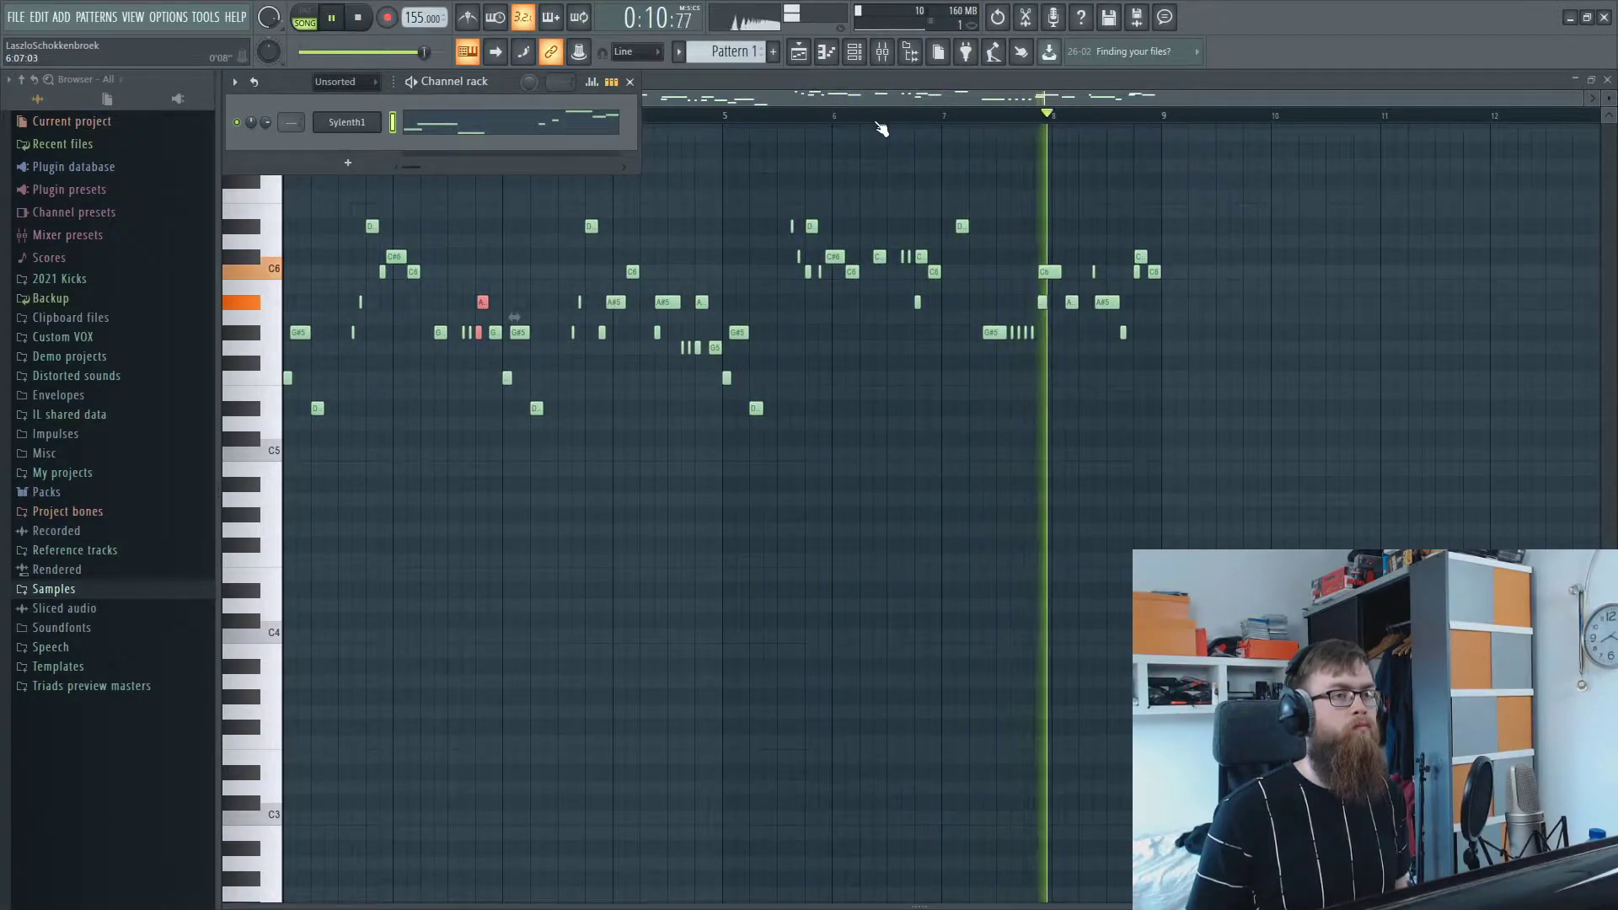
key(space)
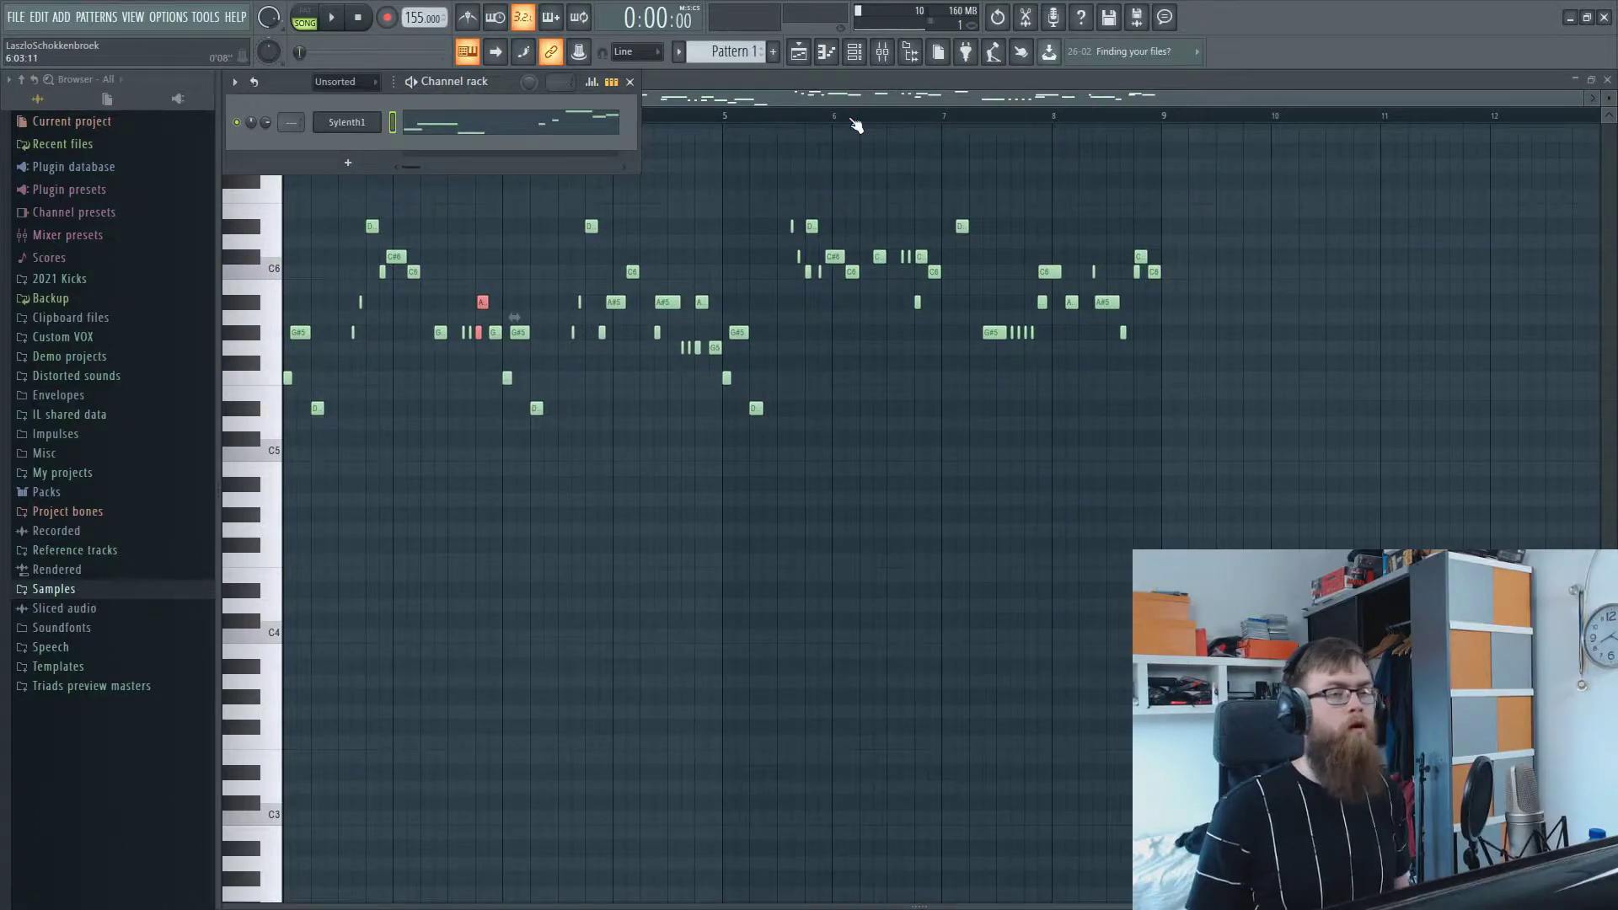
- Reopen Sylenth1, set the Filter A type to bandpass and raise the Filter Control cutoff to about 3.77
click(347, 122)
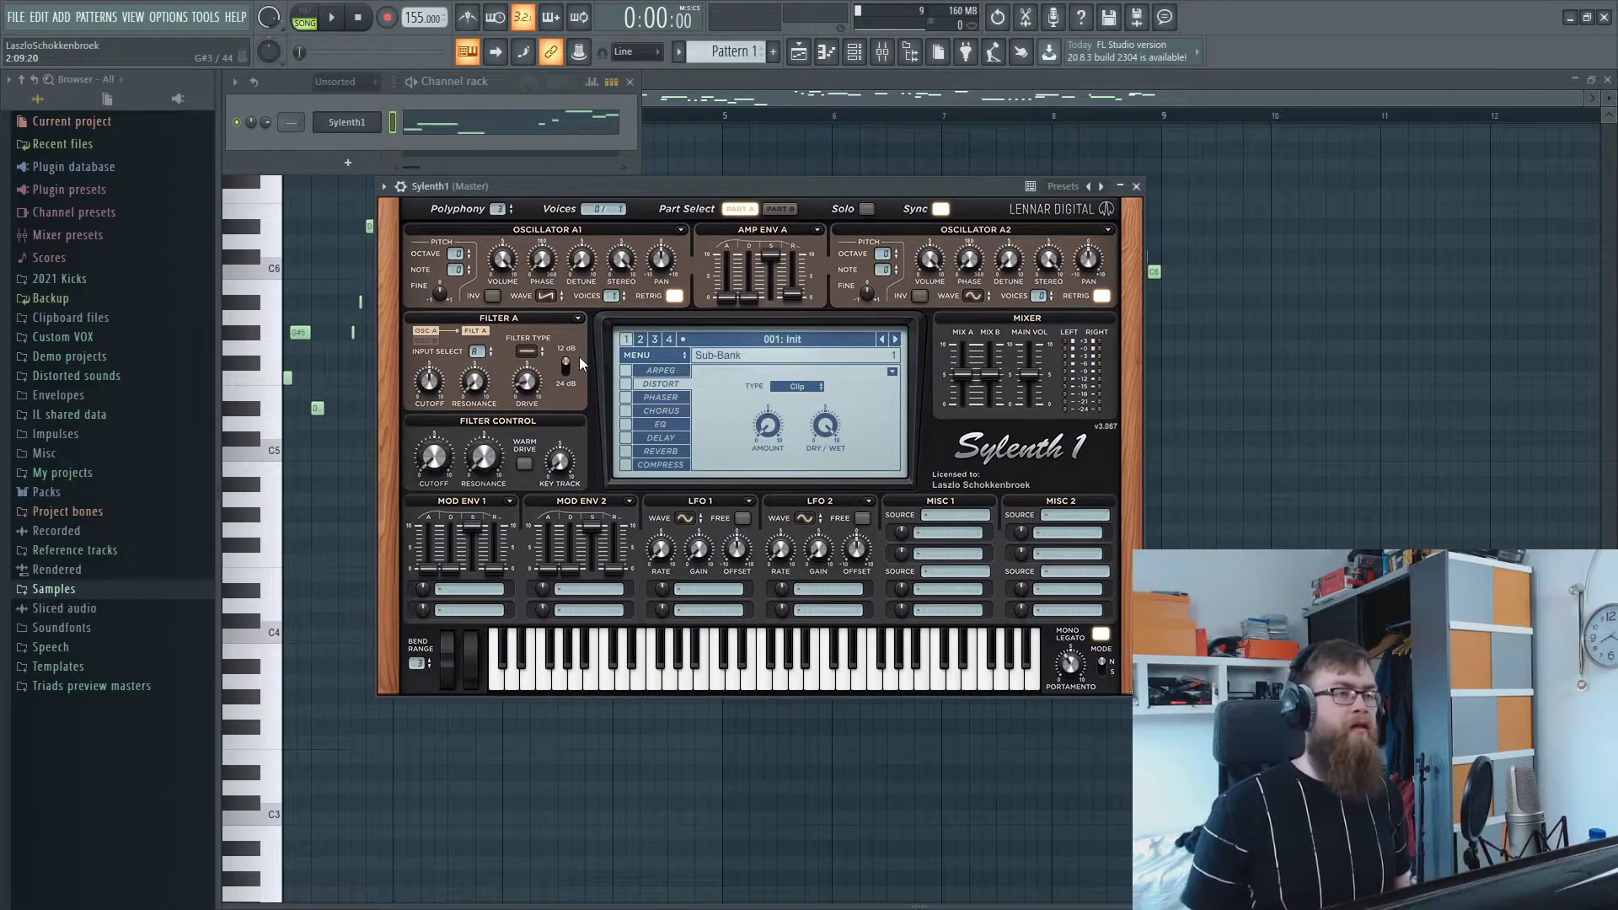
click(529, 351)
click(545, 403)
drag(433, 457, 456, 387)
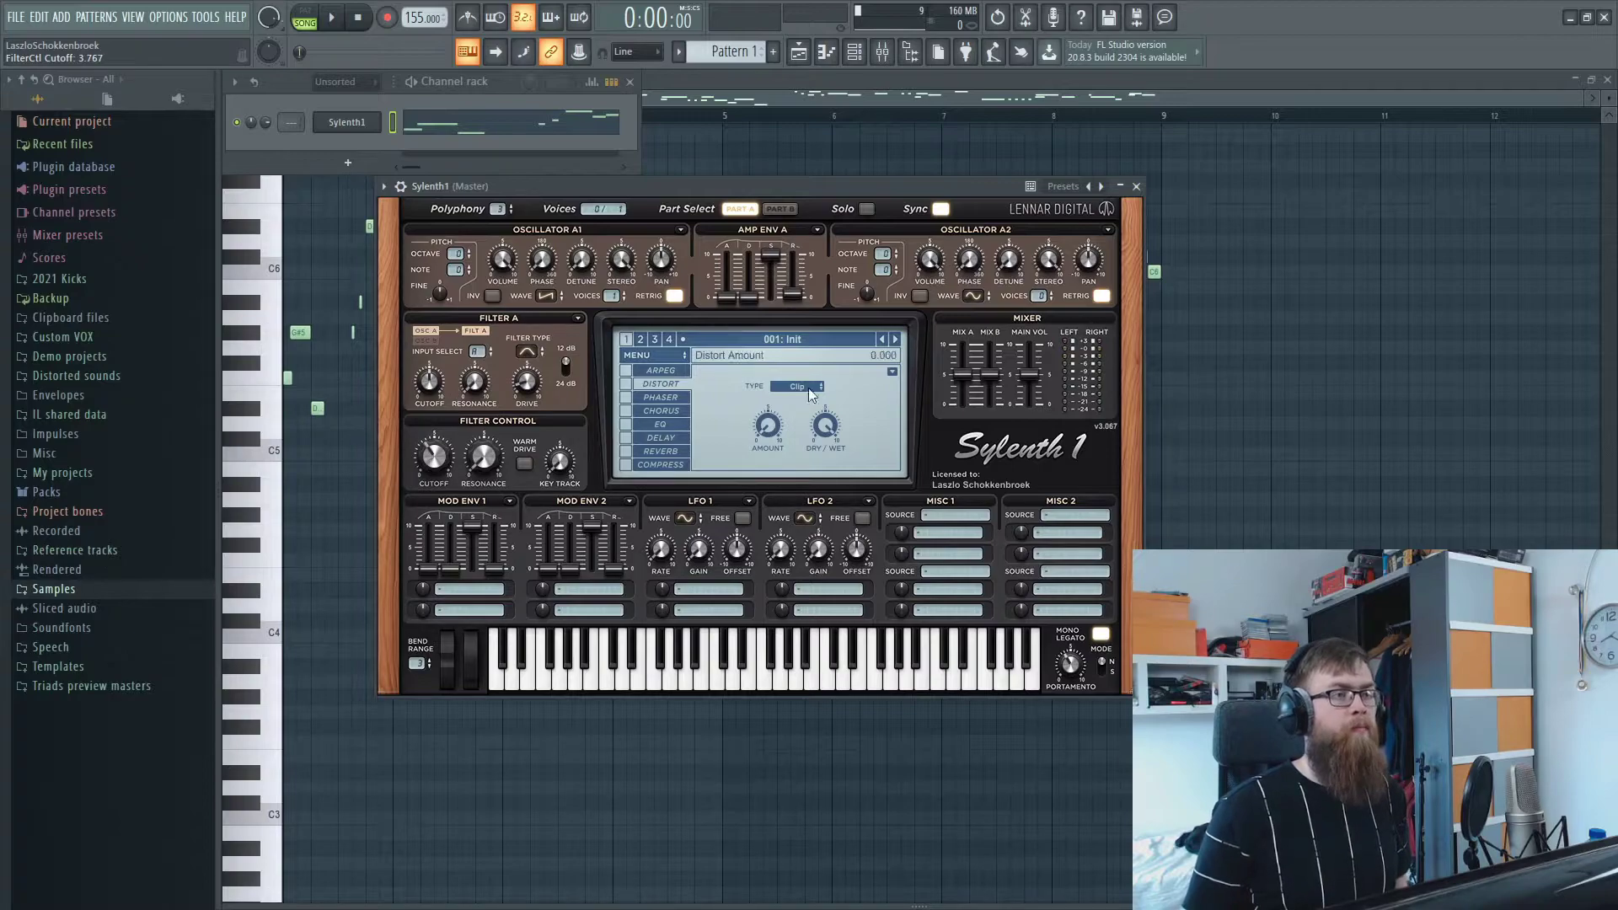
- Enable the distortion effect and fine-tune the Filter Control cutoff to about 4.13 while auditioning the melody
click(627, 384)
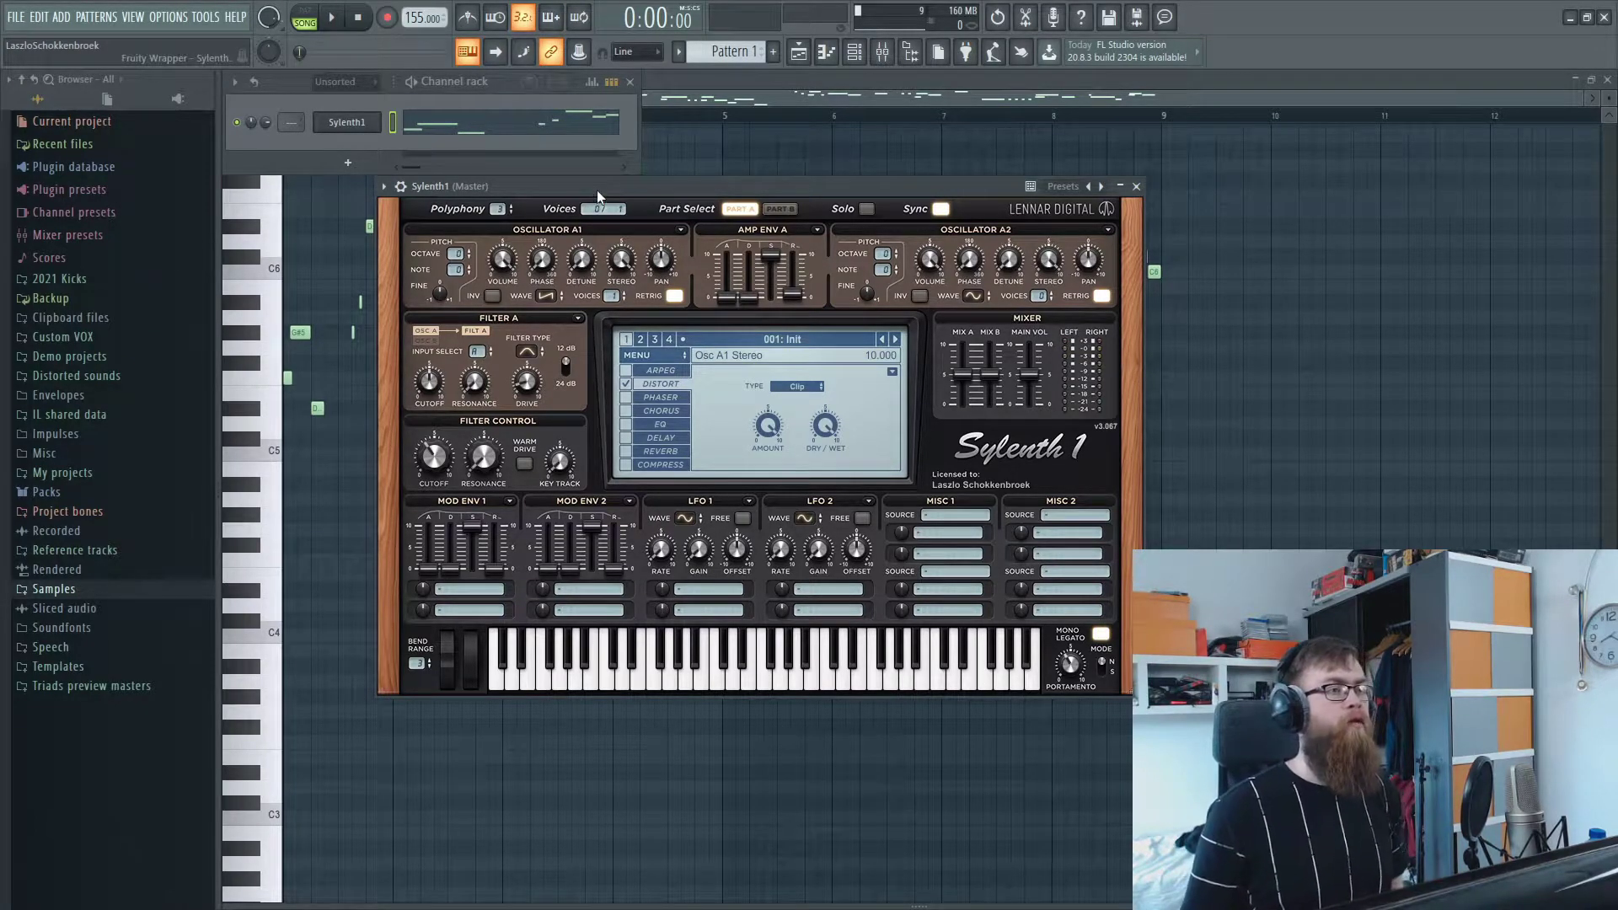
drag(596, 190, 579, 204)
key(space)
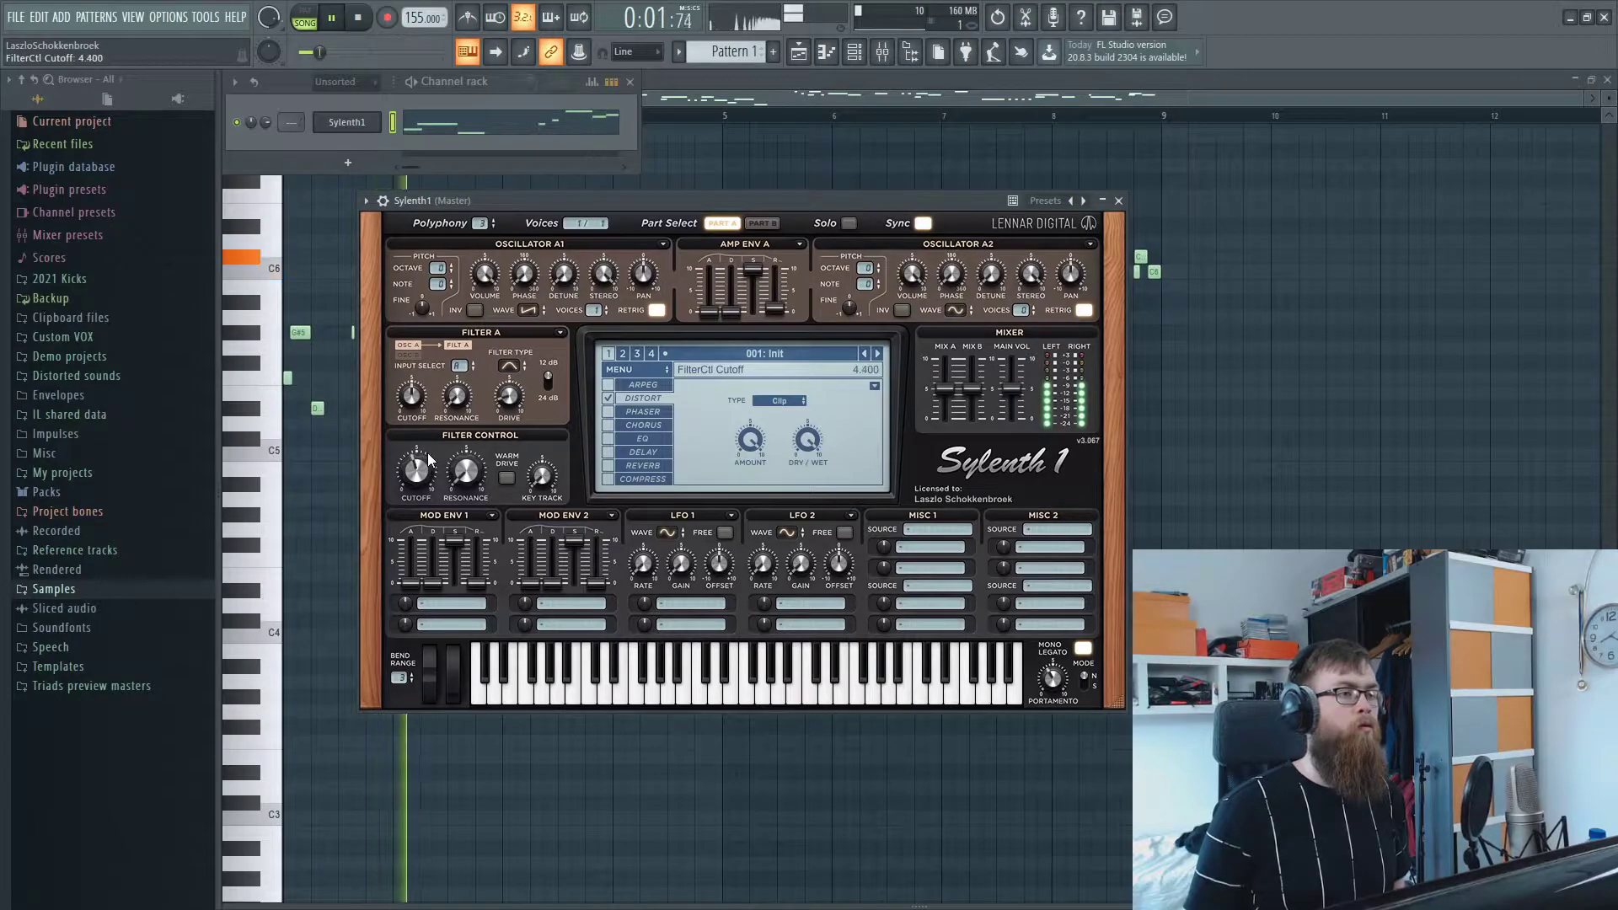
drag(427, 463, 427, 459)
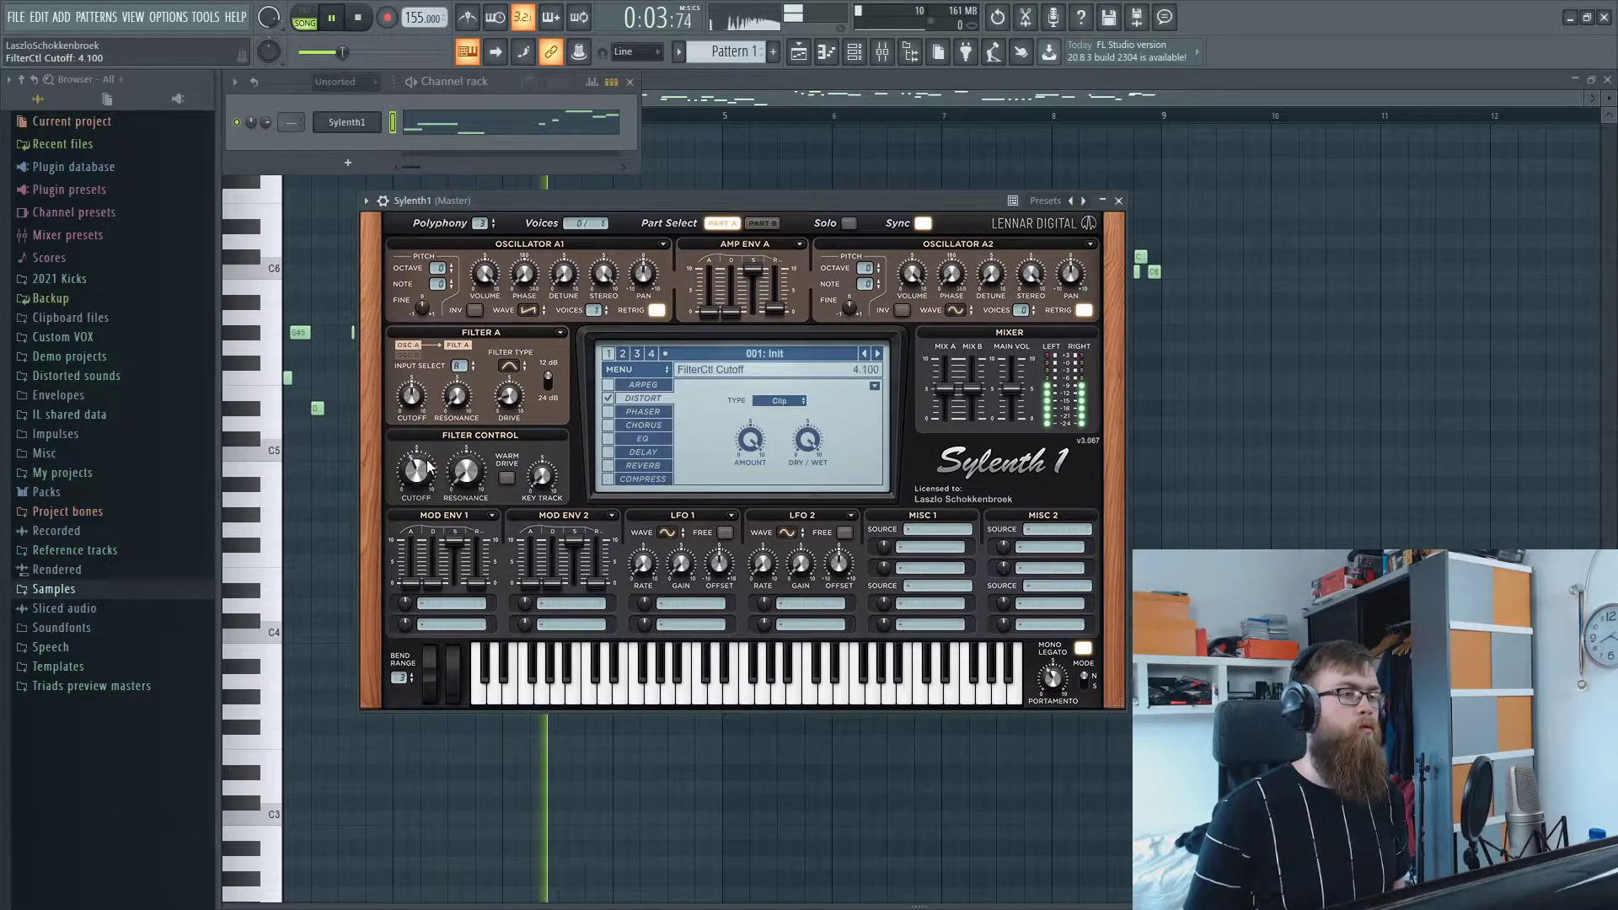
key(space)
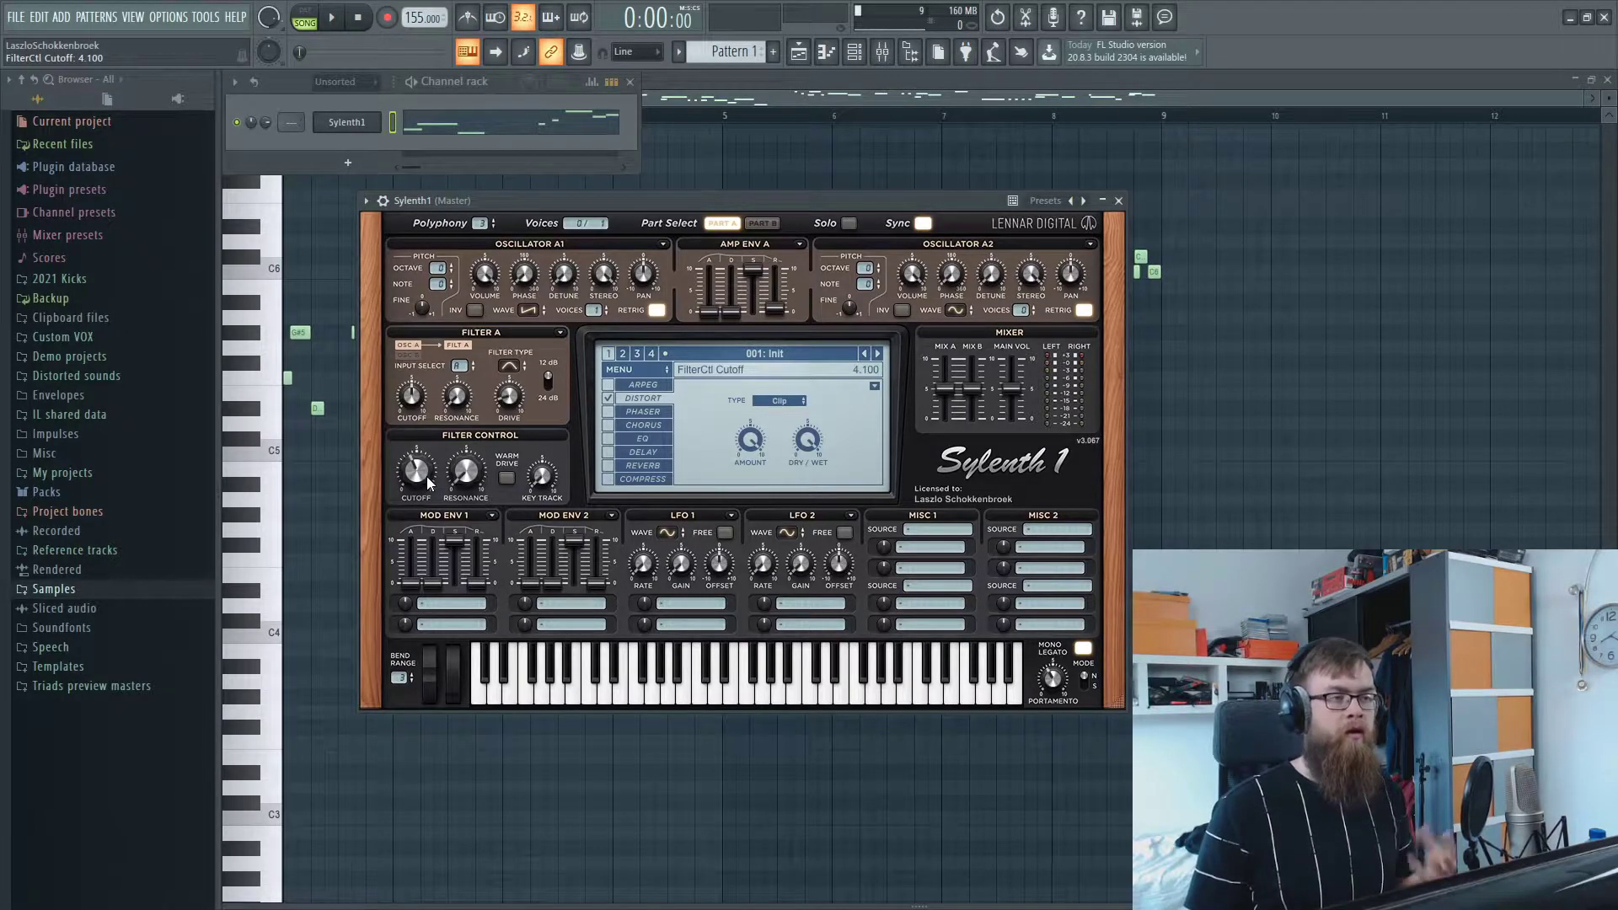
key(space)
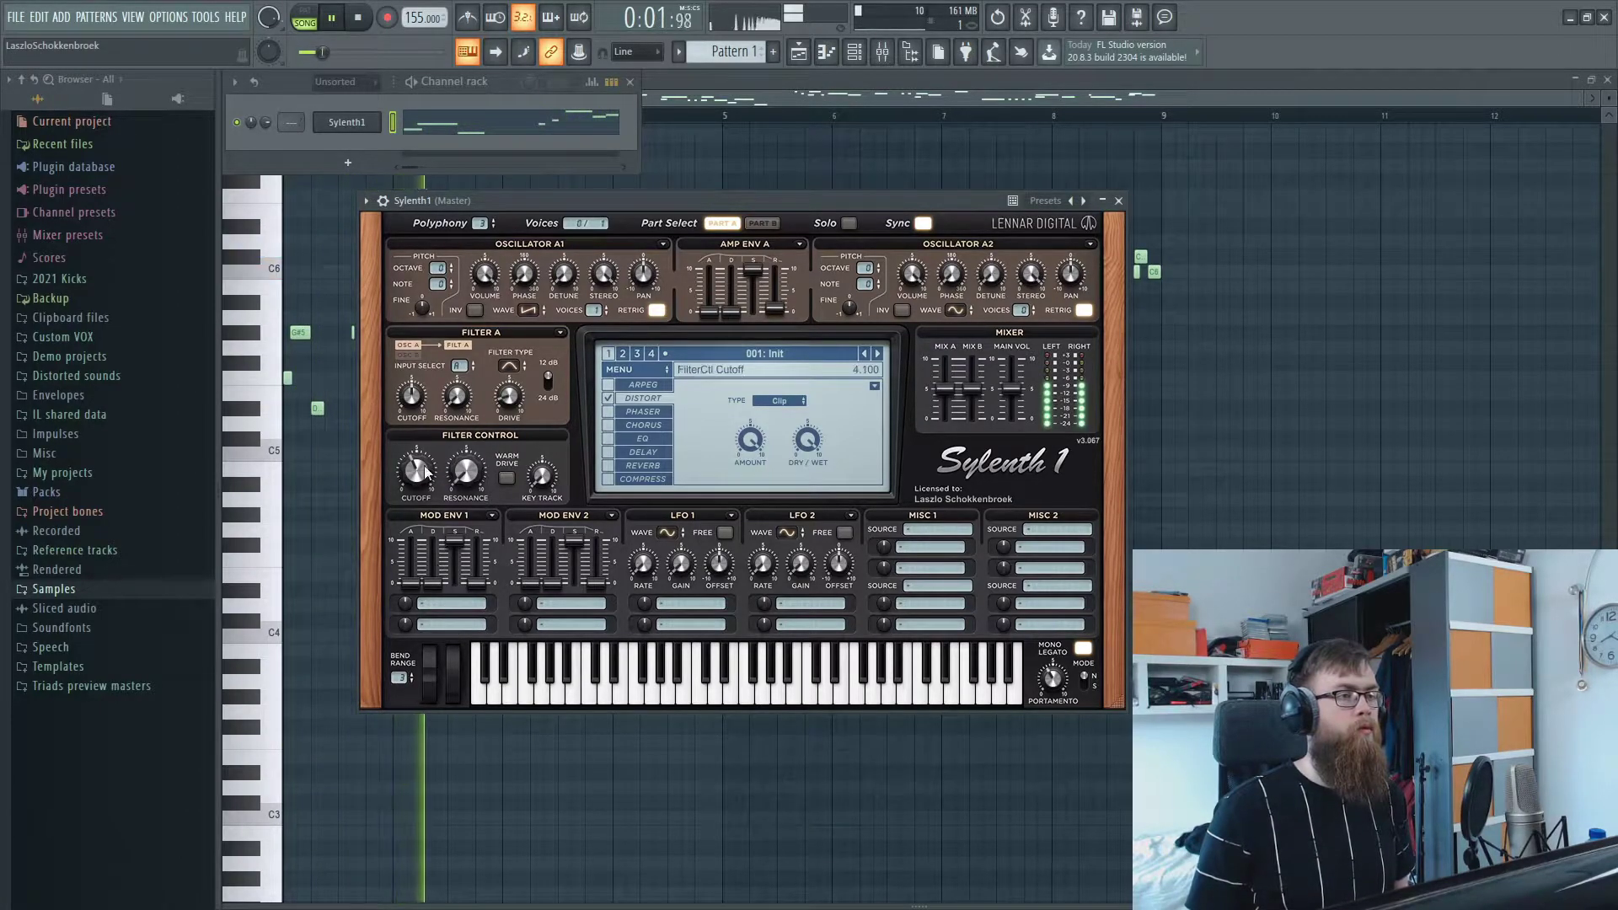
drag(422, 475, 423, 475)
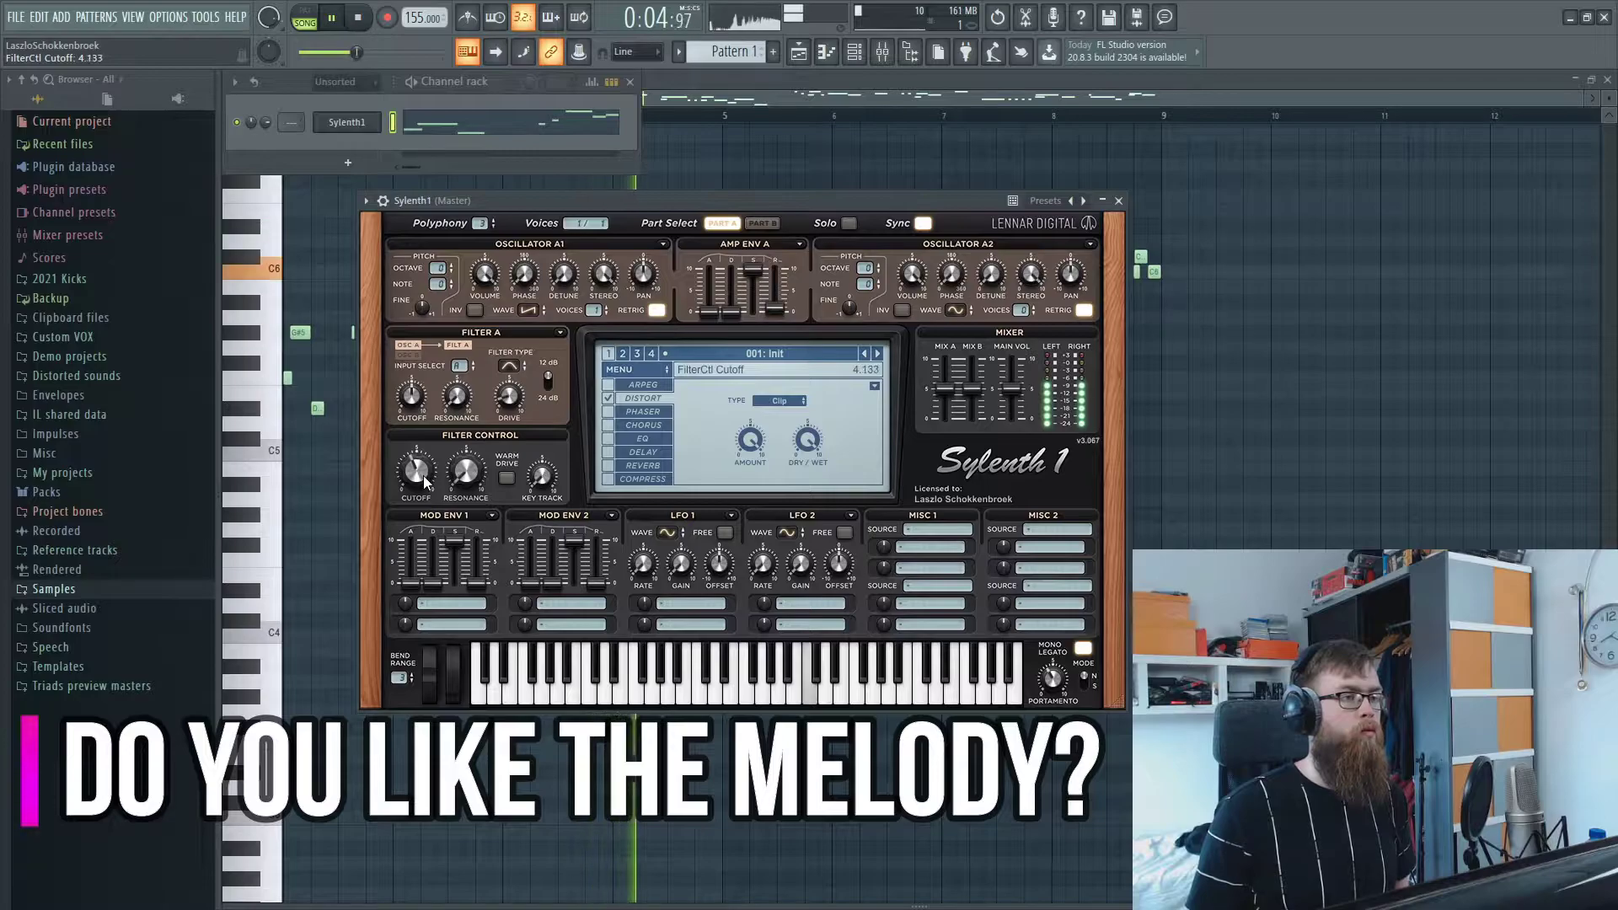
- Stop playback and assign Pitch A and B as the first destination of Mod Env 1
click(433, 604)
key(space)
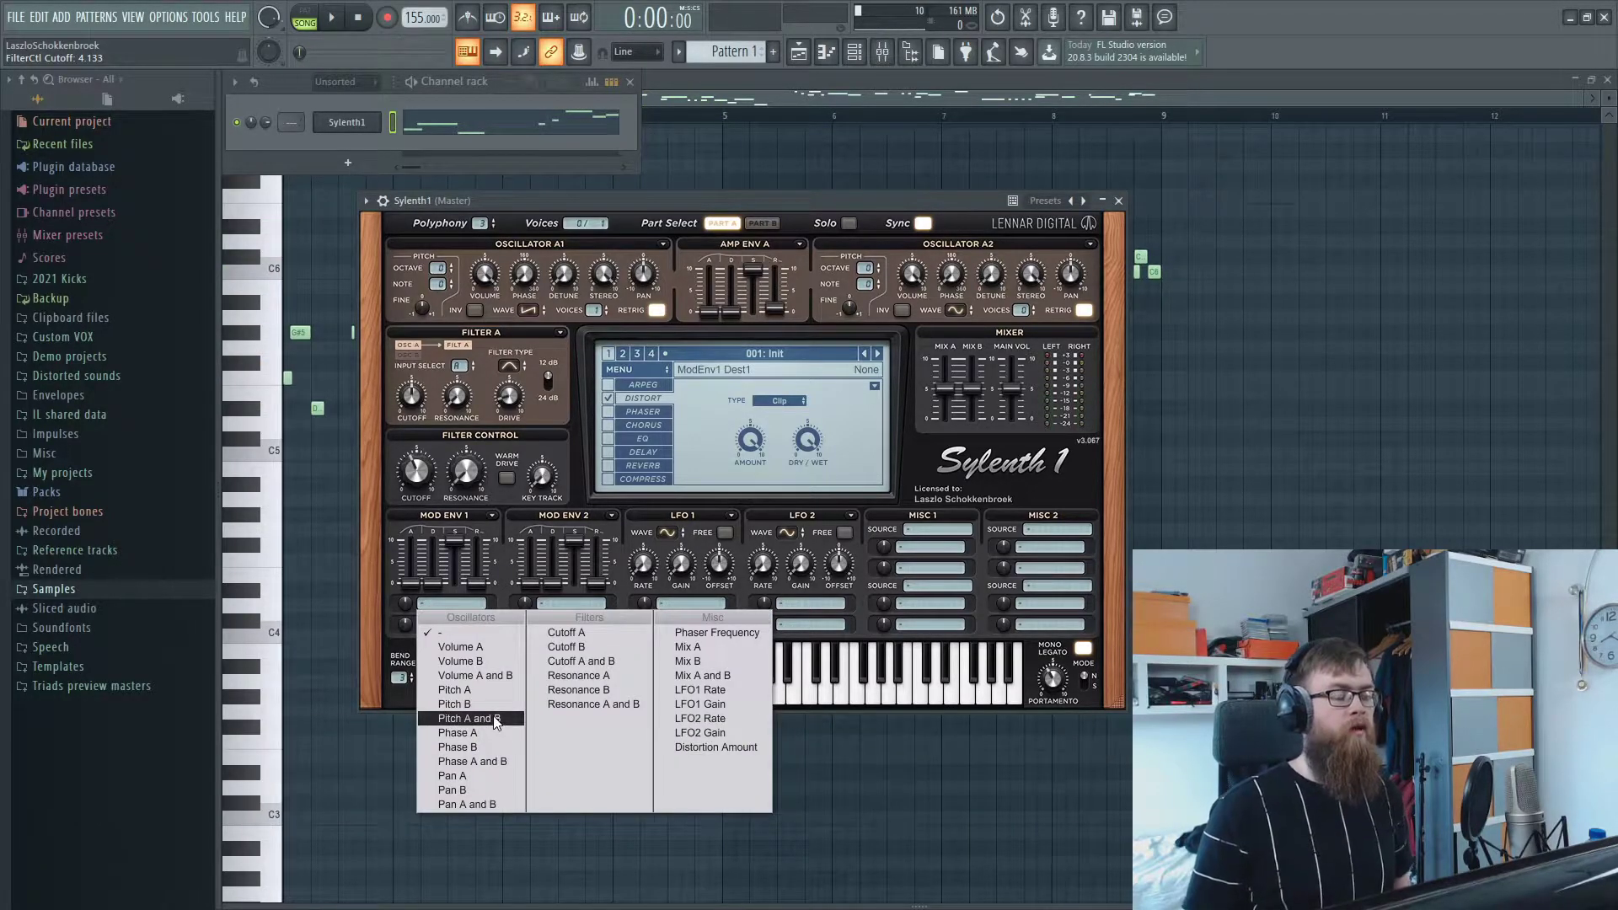
click(455, 704)
click(415, 604)
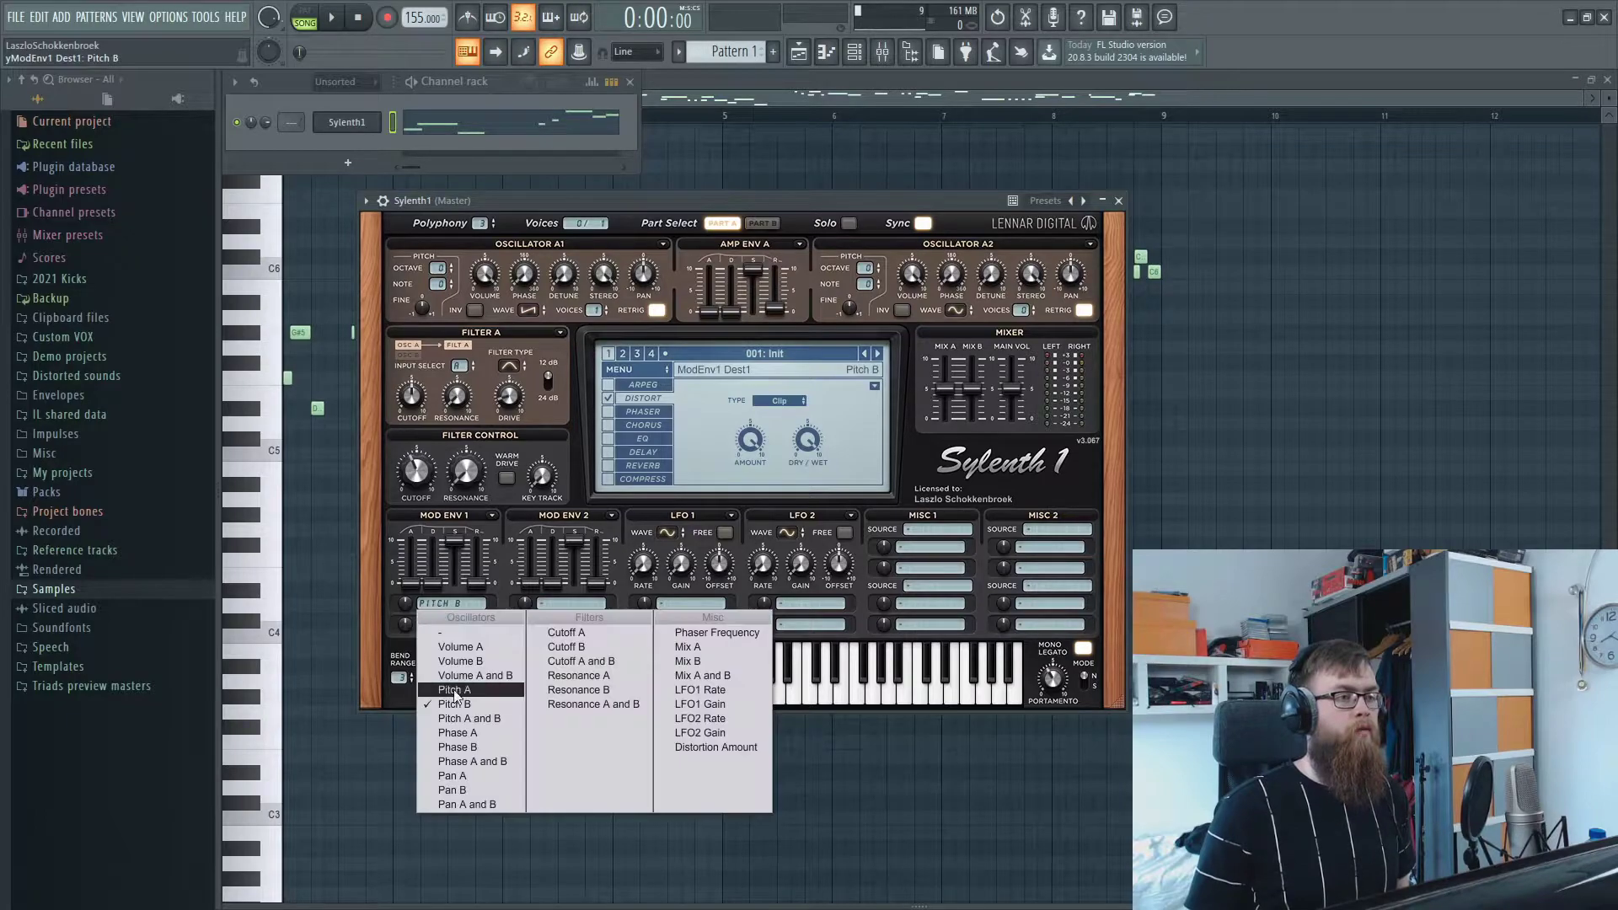
click(466, 719)
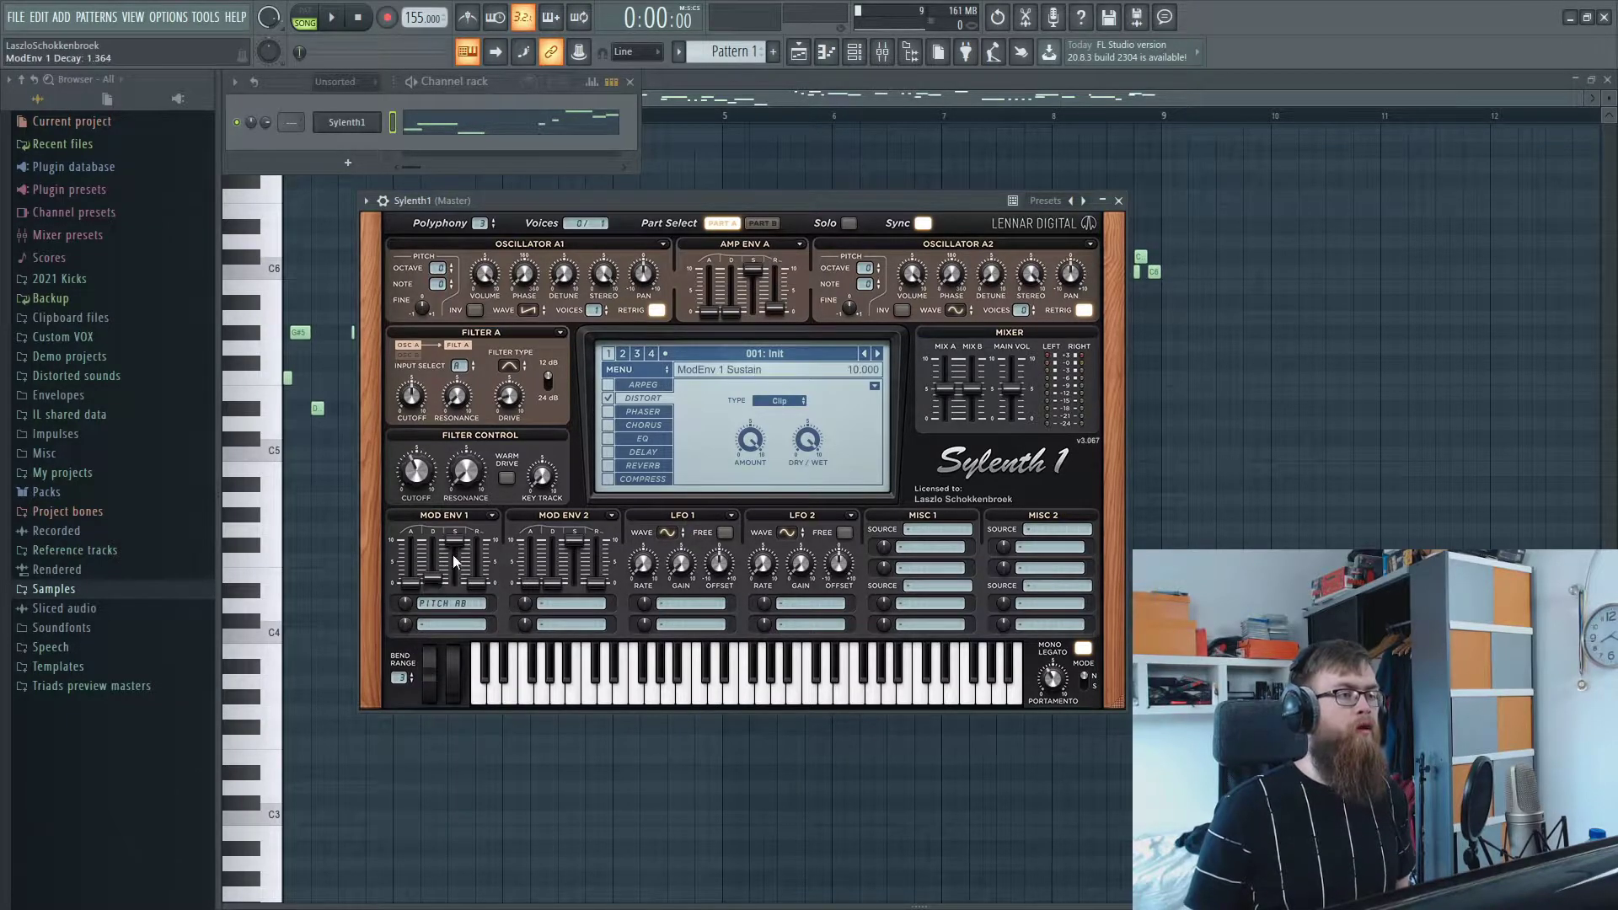
- Set the Mod Env 1 release to about 3.27 and the Amp Env A release to about 0.65 while auditioning the melody
drag(477, 583, 494, 565)
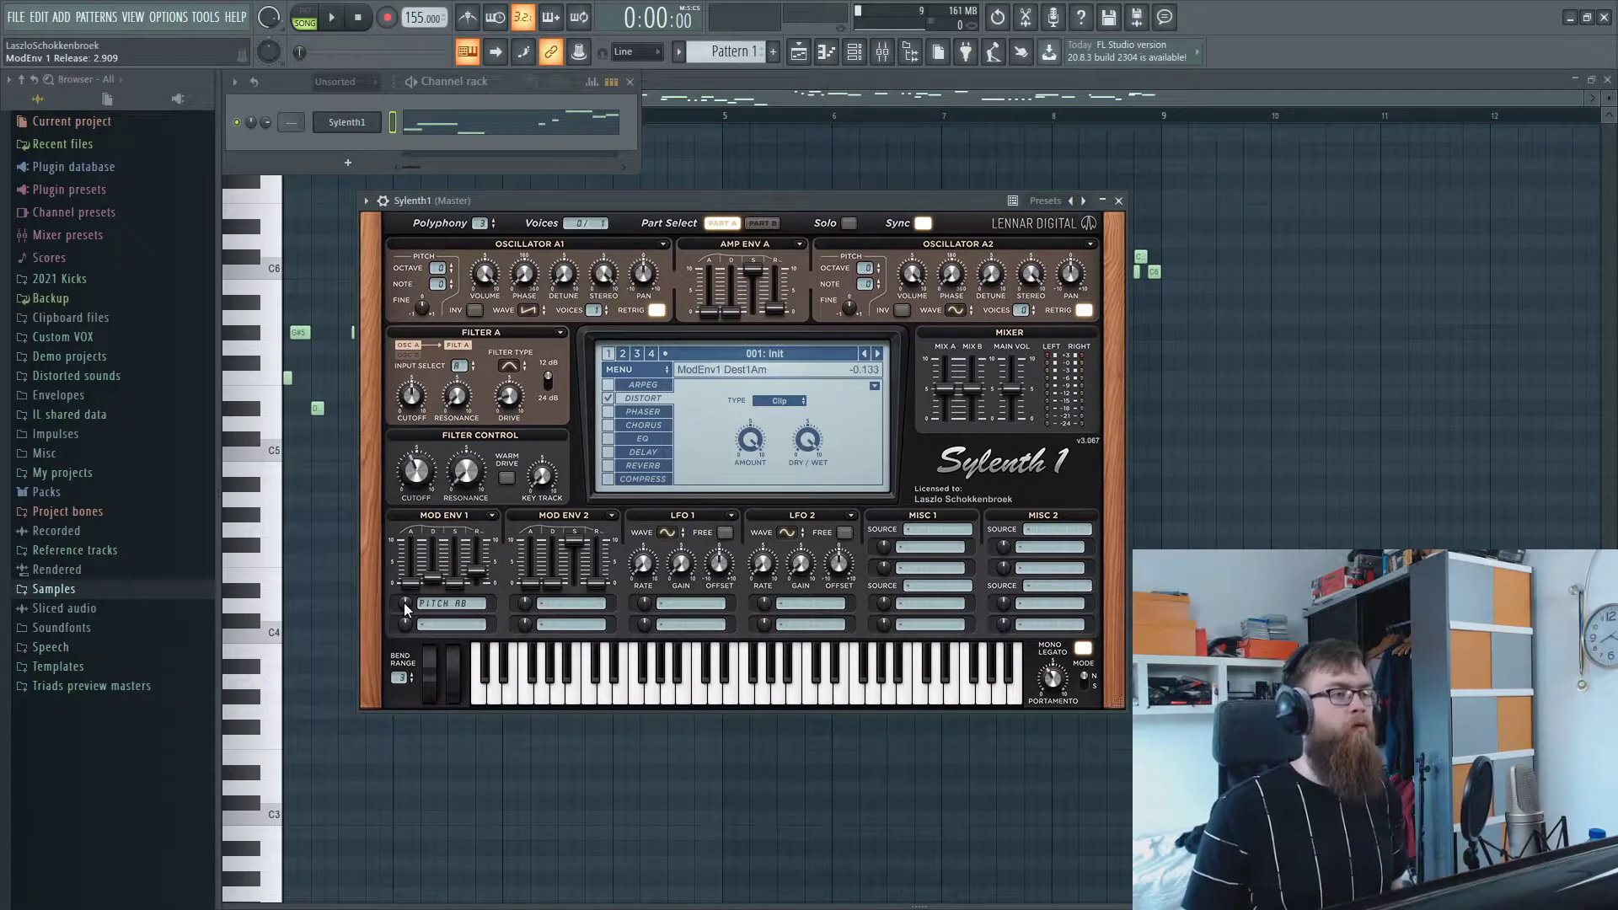
key(space)
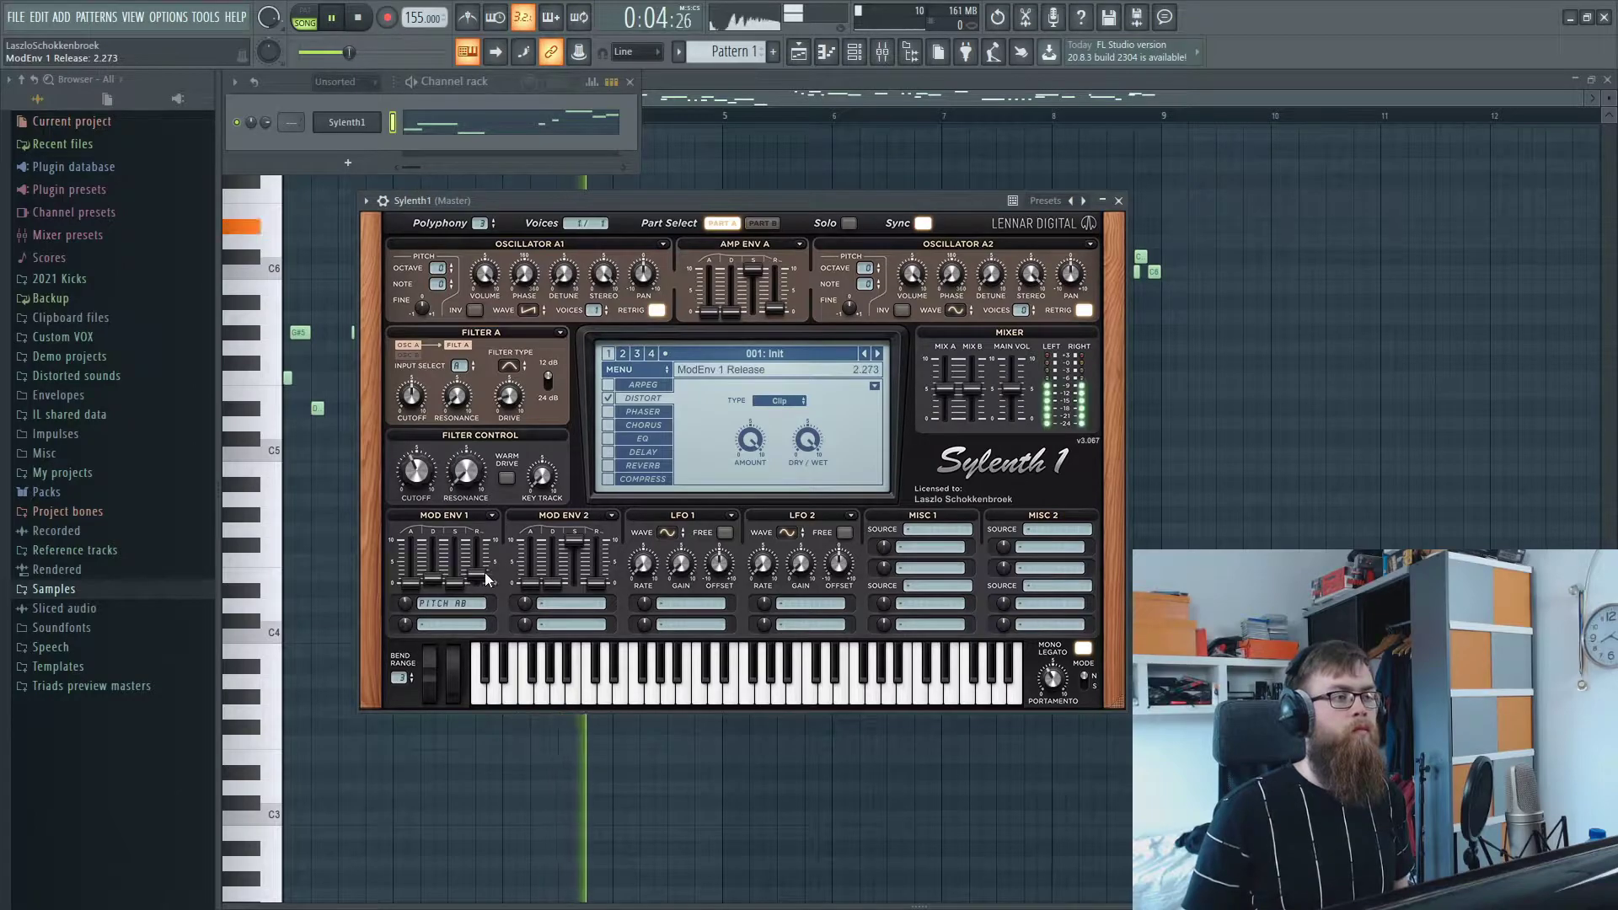
drag(484, 574, 492, 554)
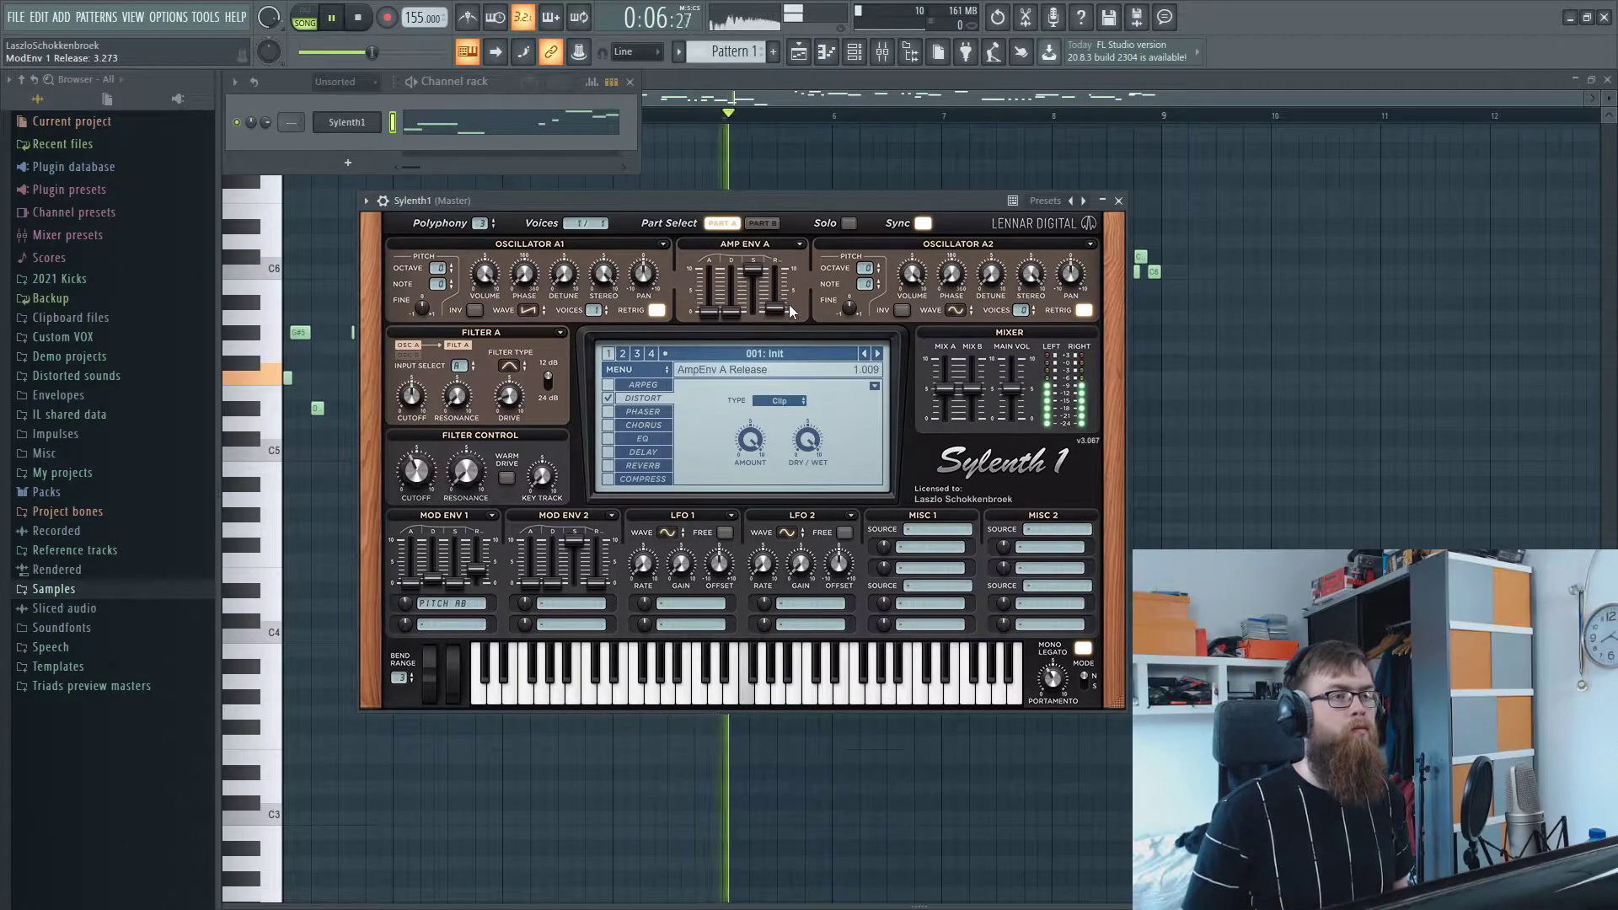
drag(777, 314, 780, 314)
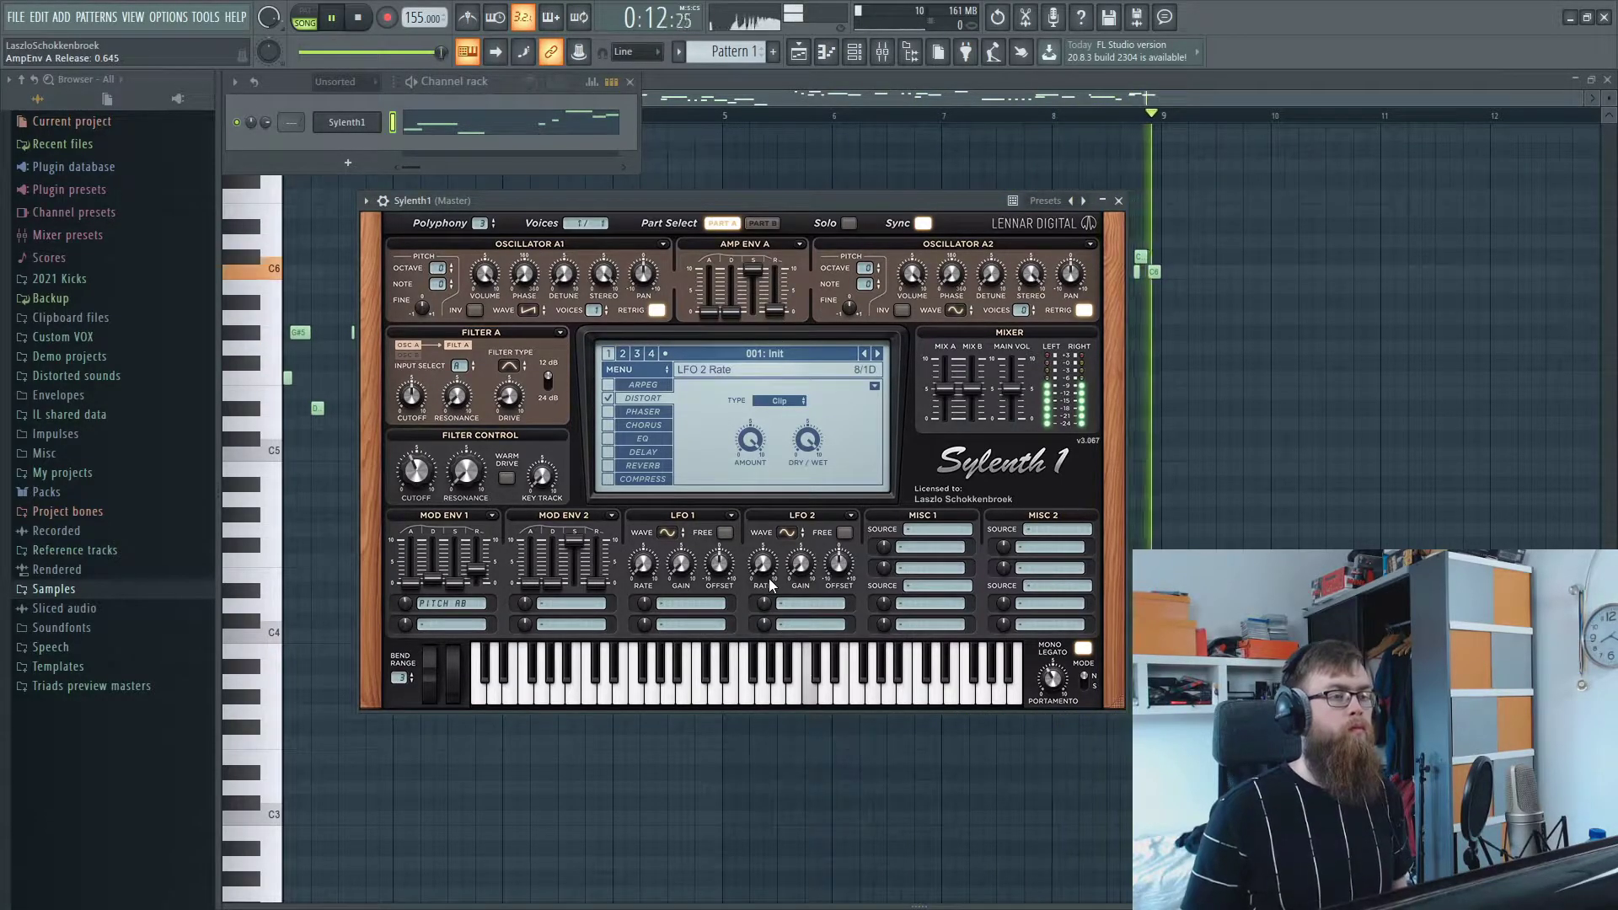
key(space)
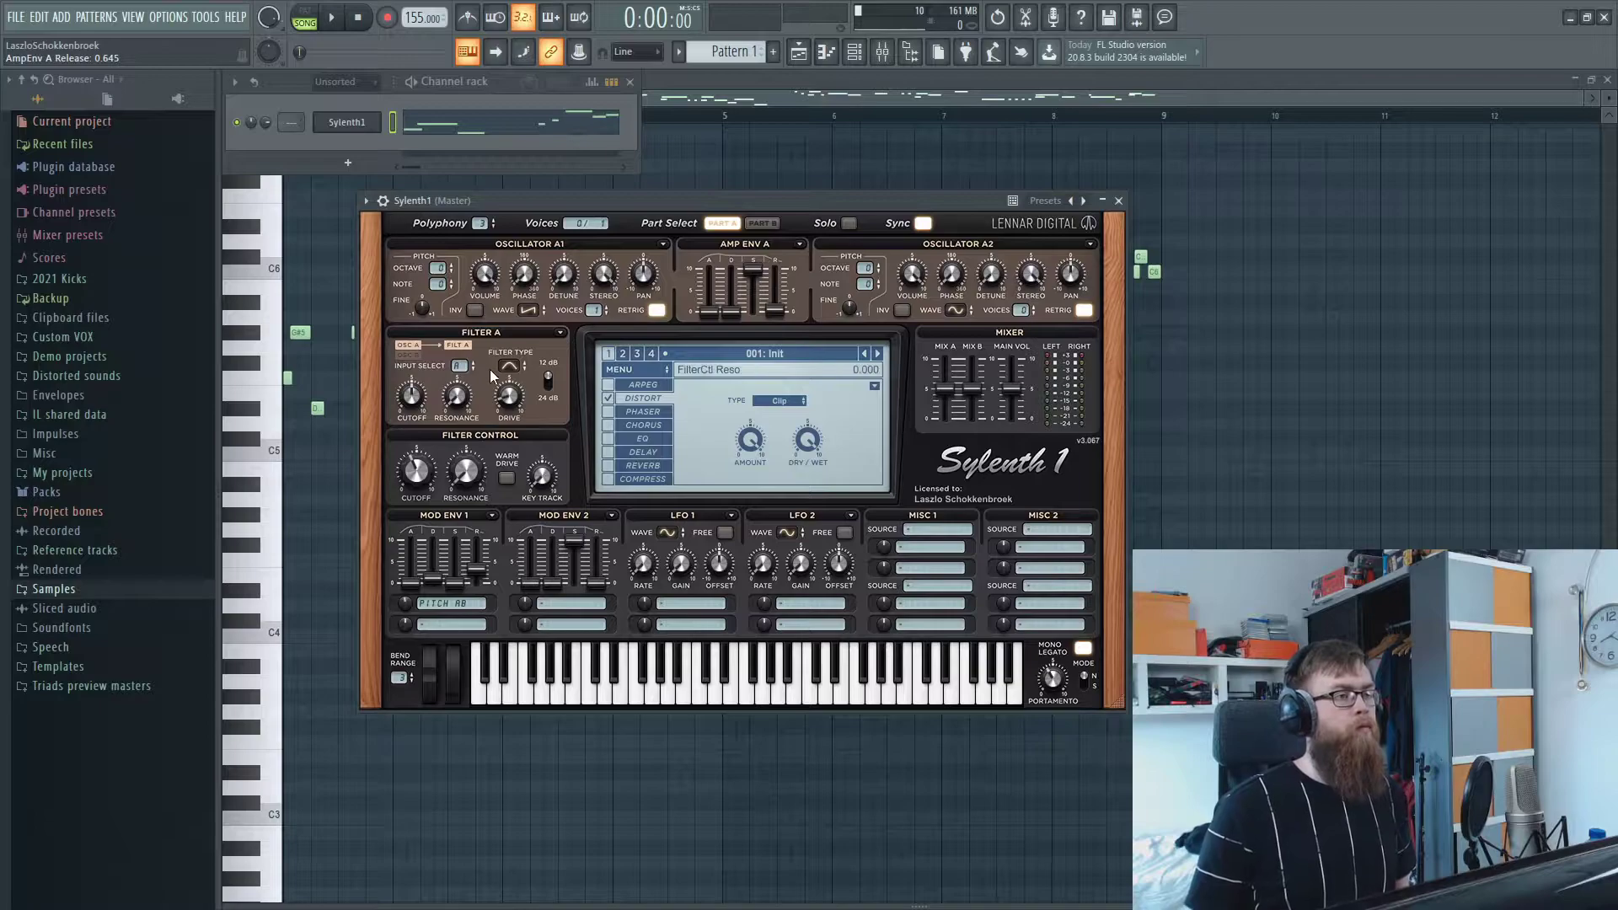
- Set the Filter A drive to 4.1 and adjust the Filter Control cutoff to about 4.27 during playback
drag(511, 402, 531, 376)
key(space)
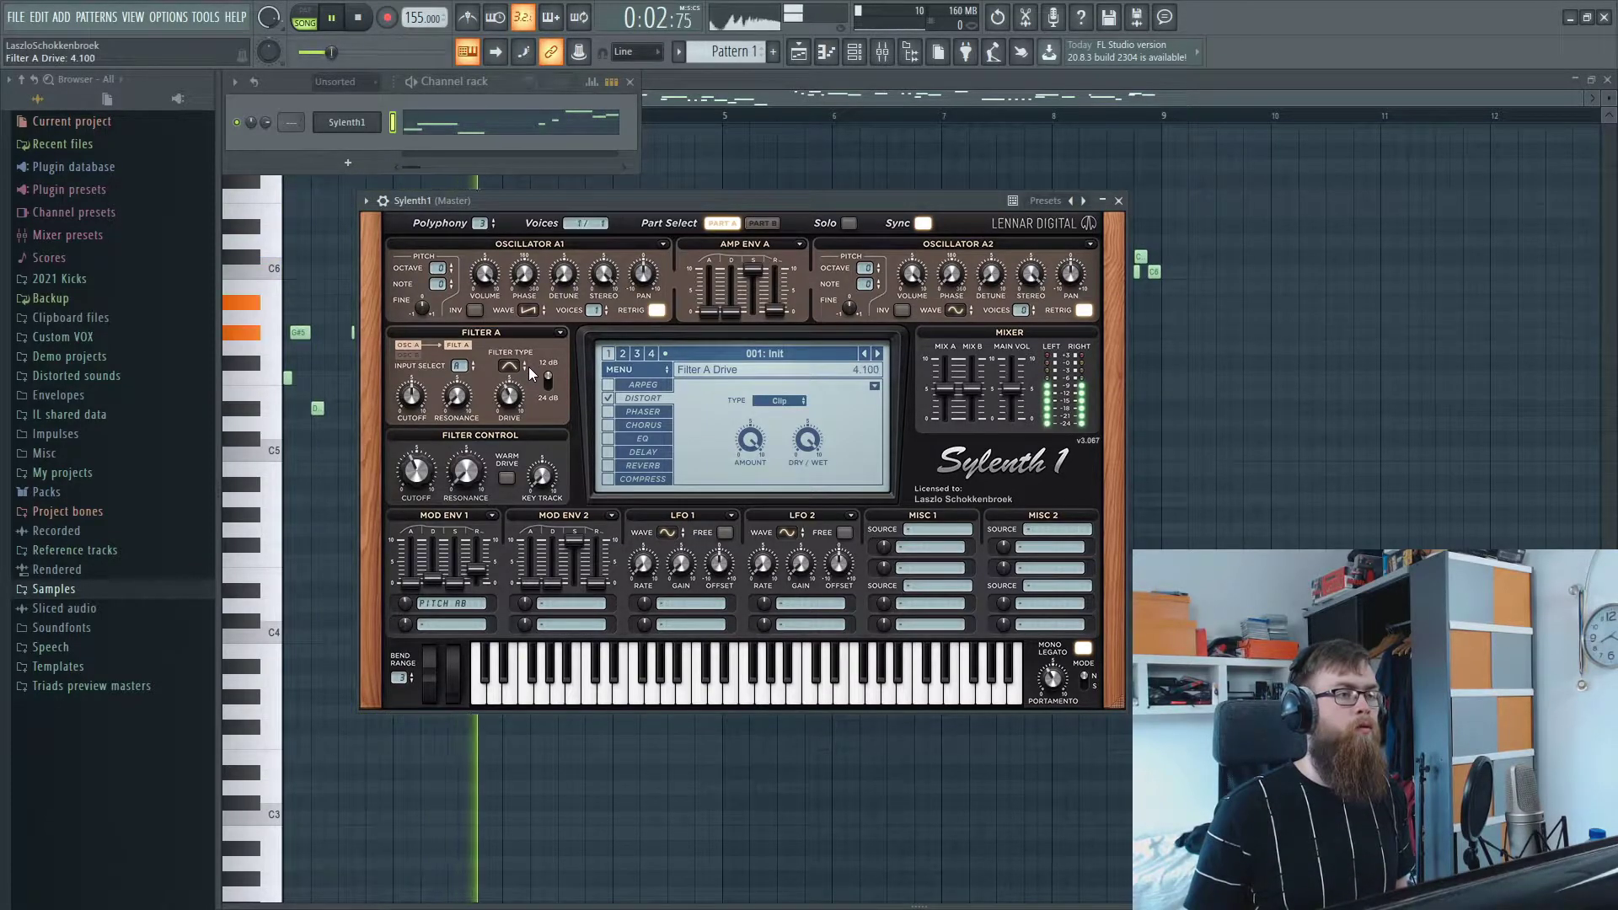
drag(425, 469, 425, 467)
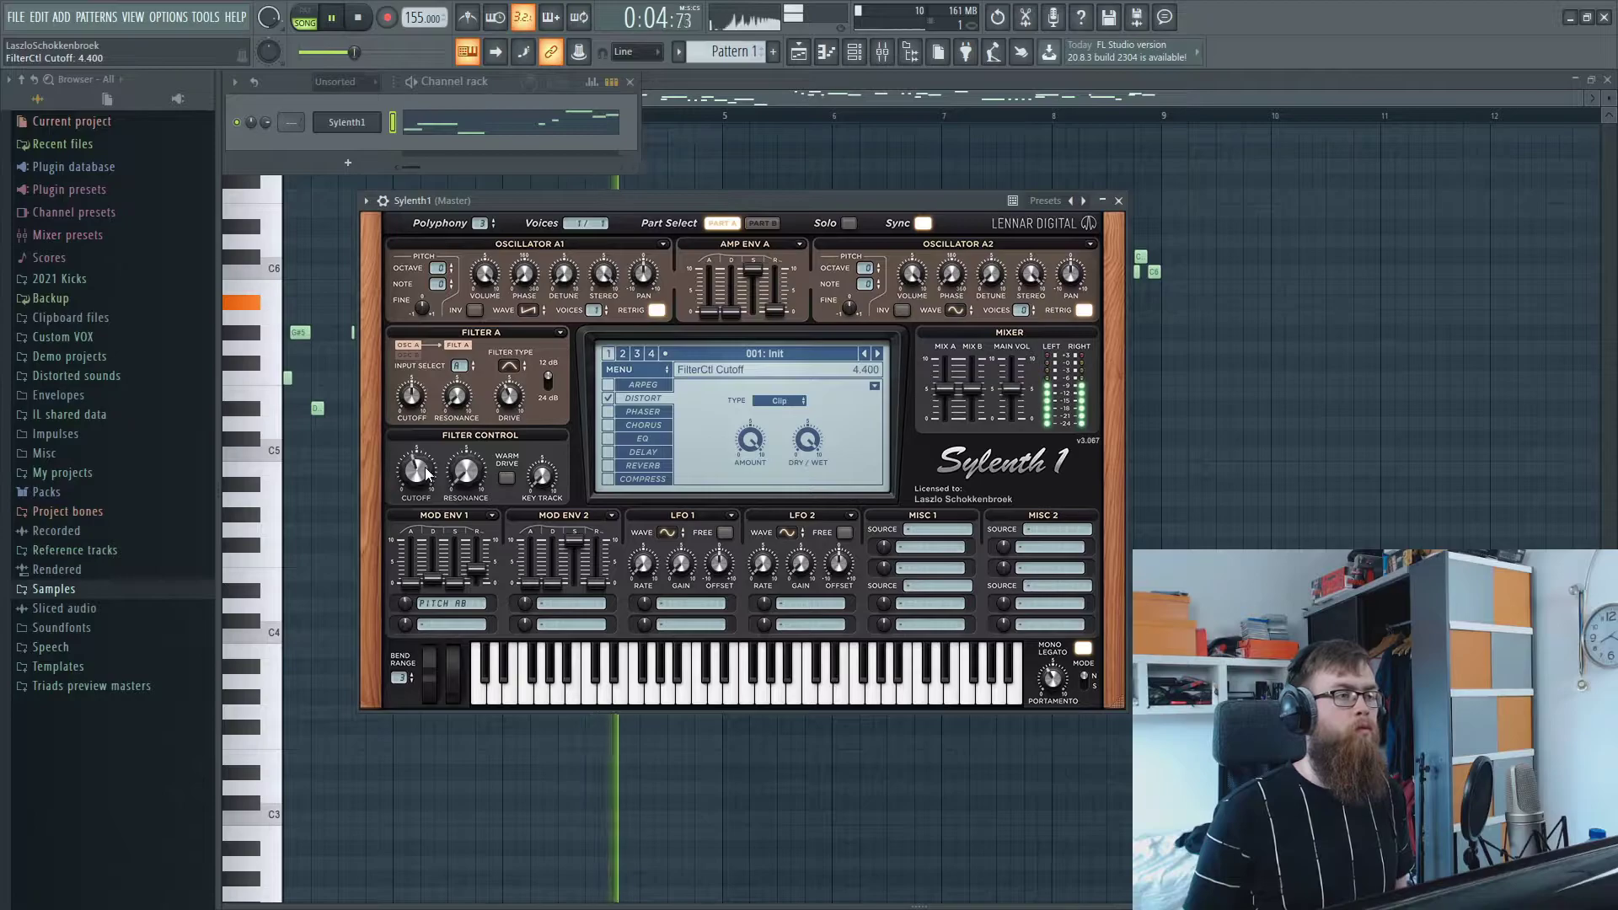
key(space)
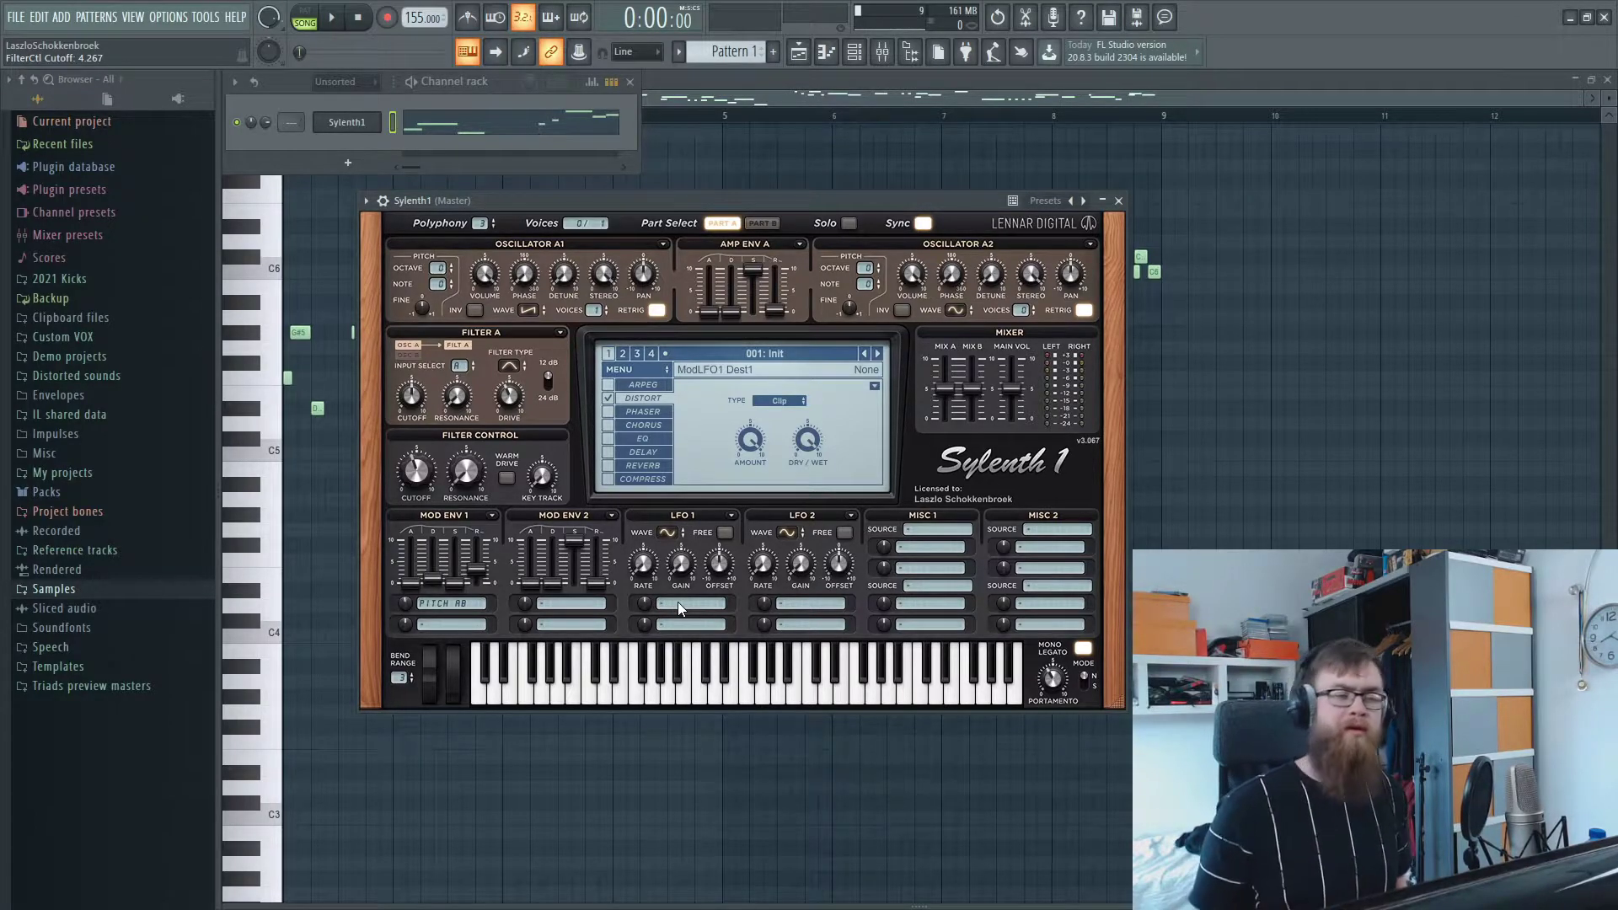
- Give Oscillator A1 three voices, switch off its retrigger and set its detune to about 4.13
click(680, 603)
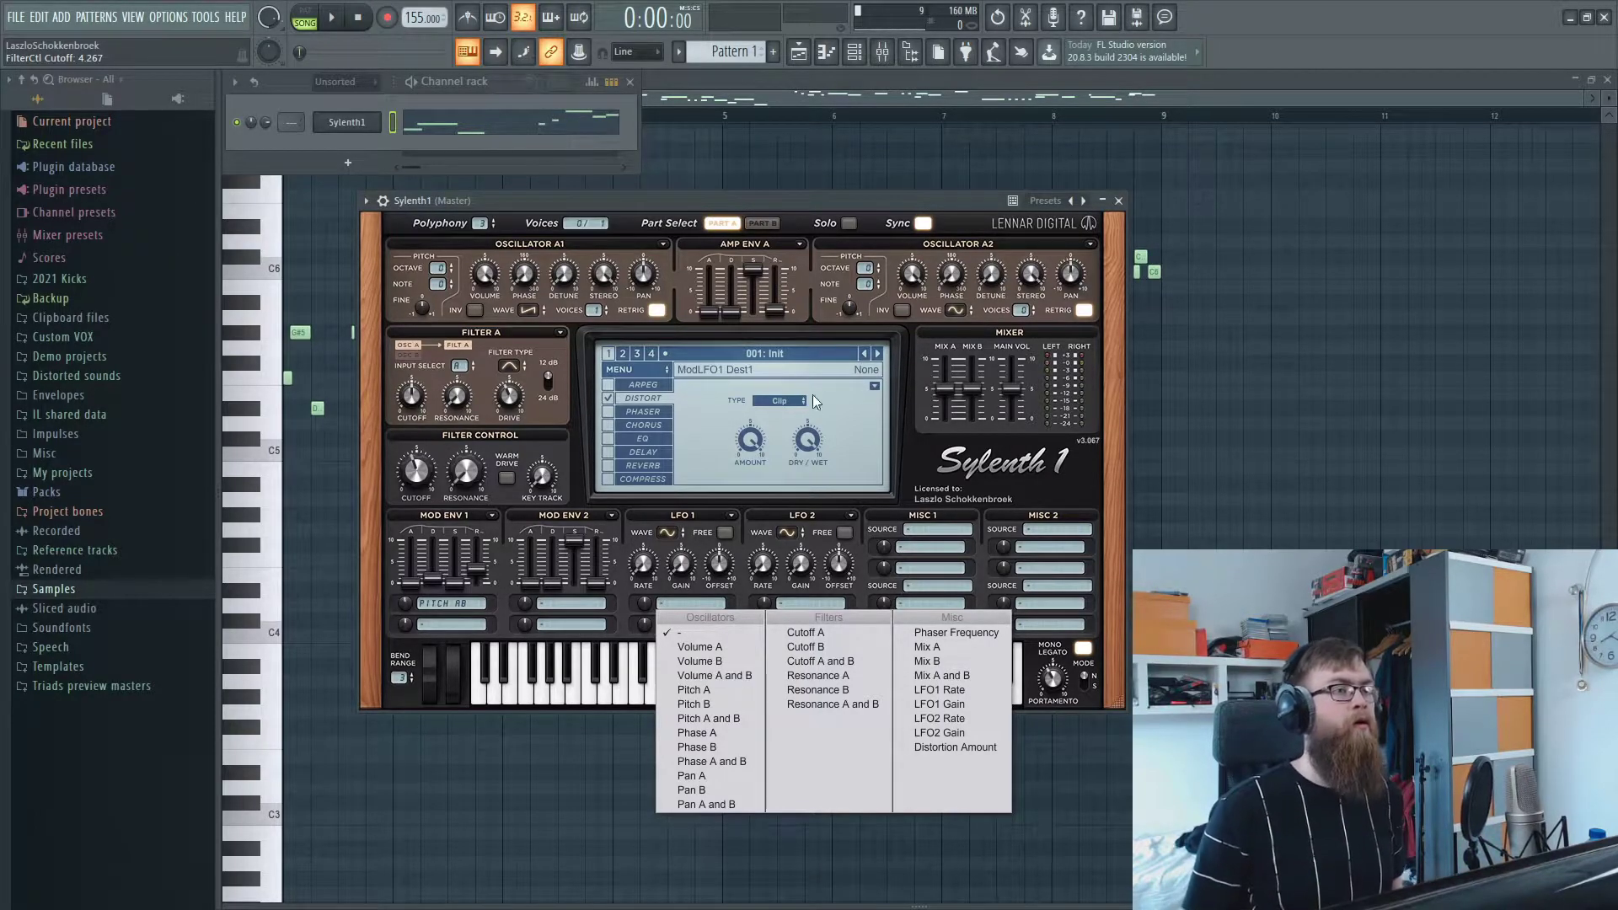
click(600, 310)
drag(600, 310, 602, 286)
click(656, 310)
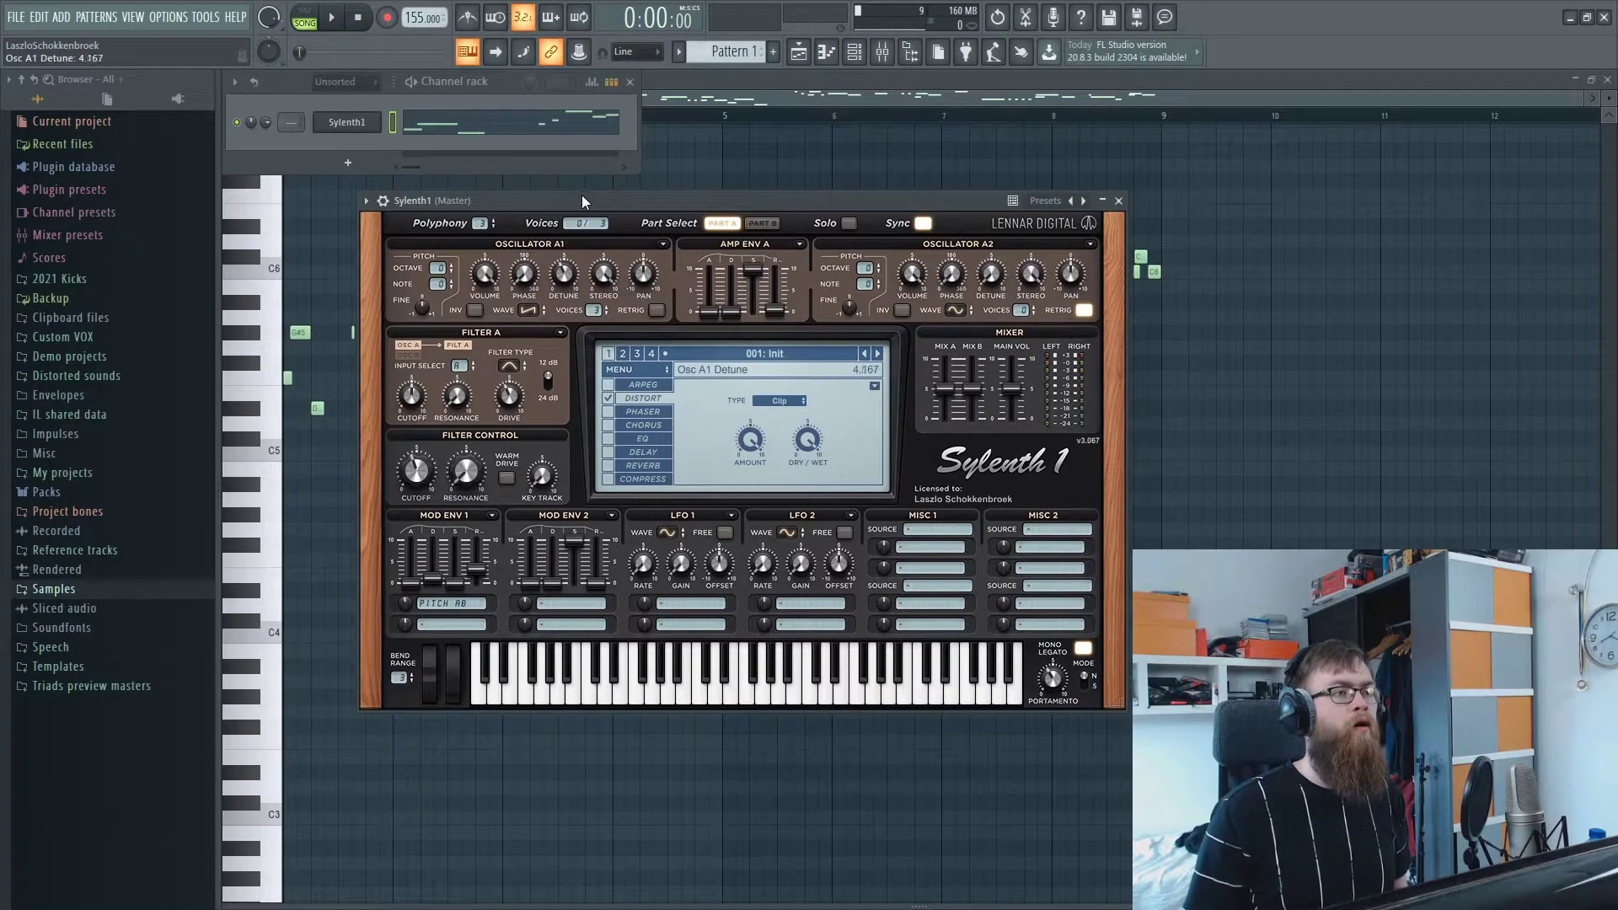
drag(562, 265, 578, 244)
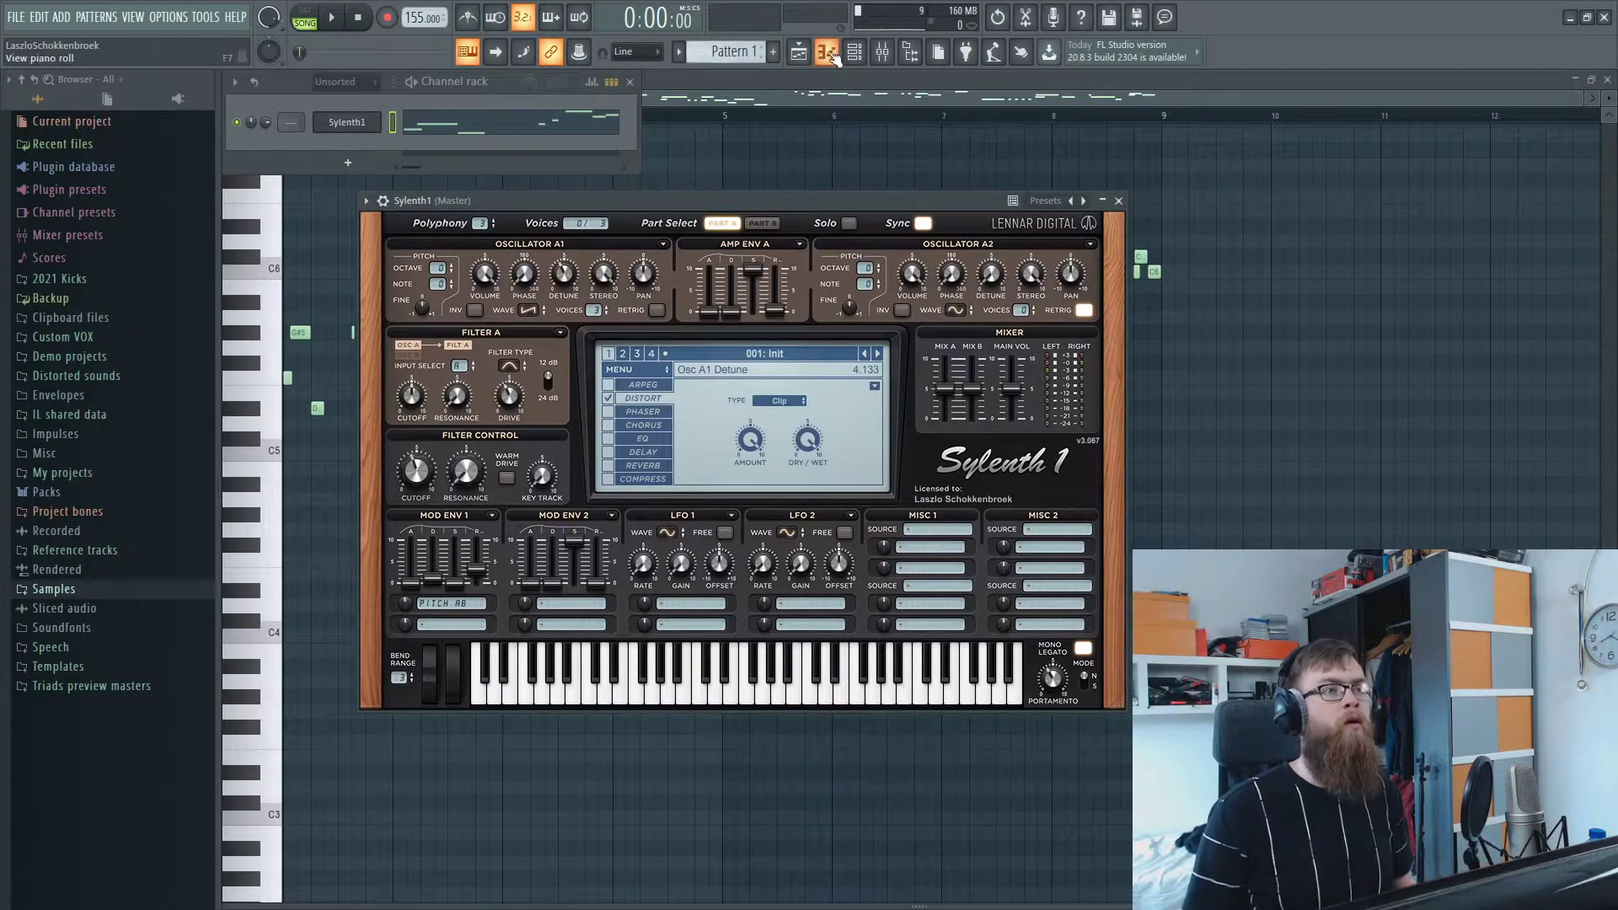
- Open the mixer, adjust the Master track's stereo separation toward mono and play the melody to compare the sound
click(880, 53)
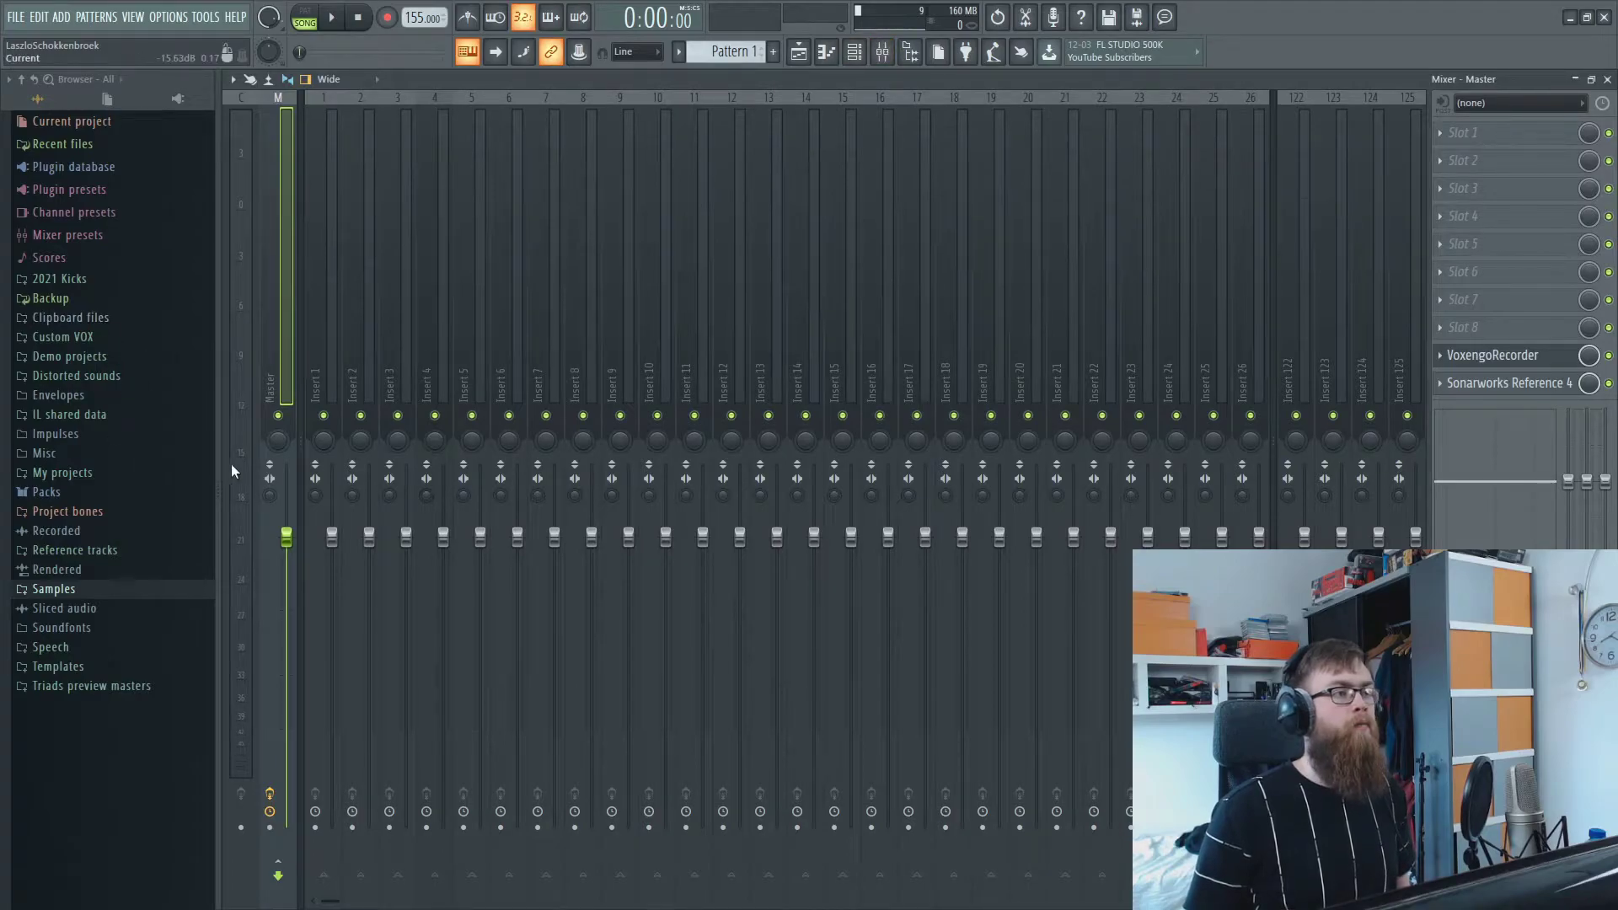
key(space)
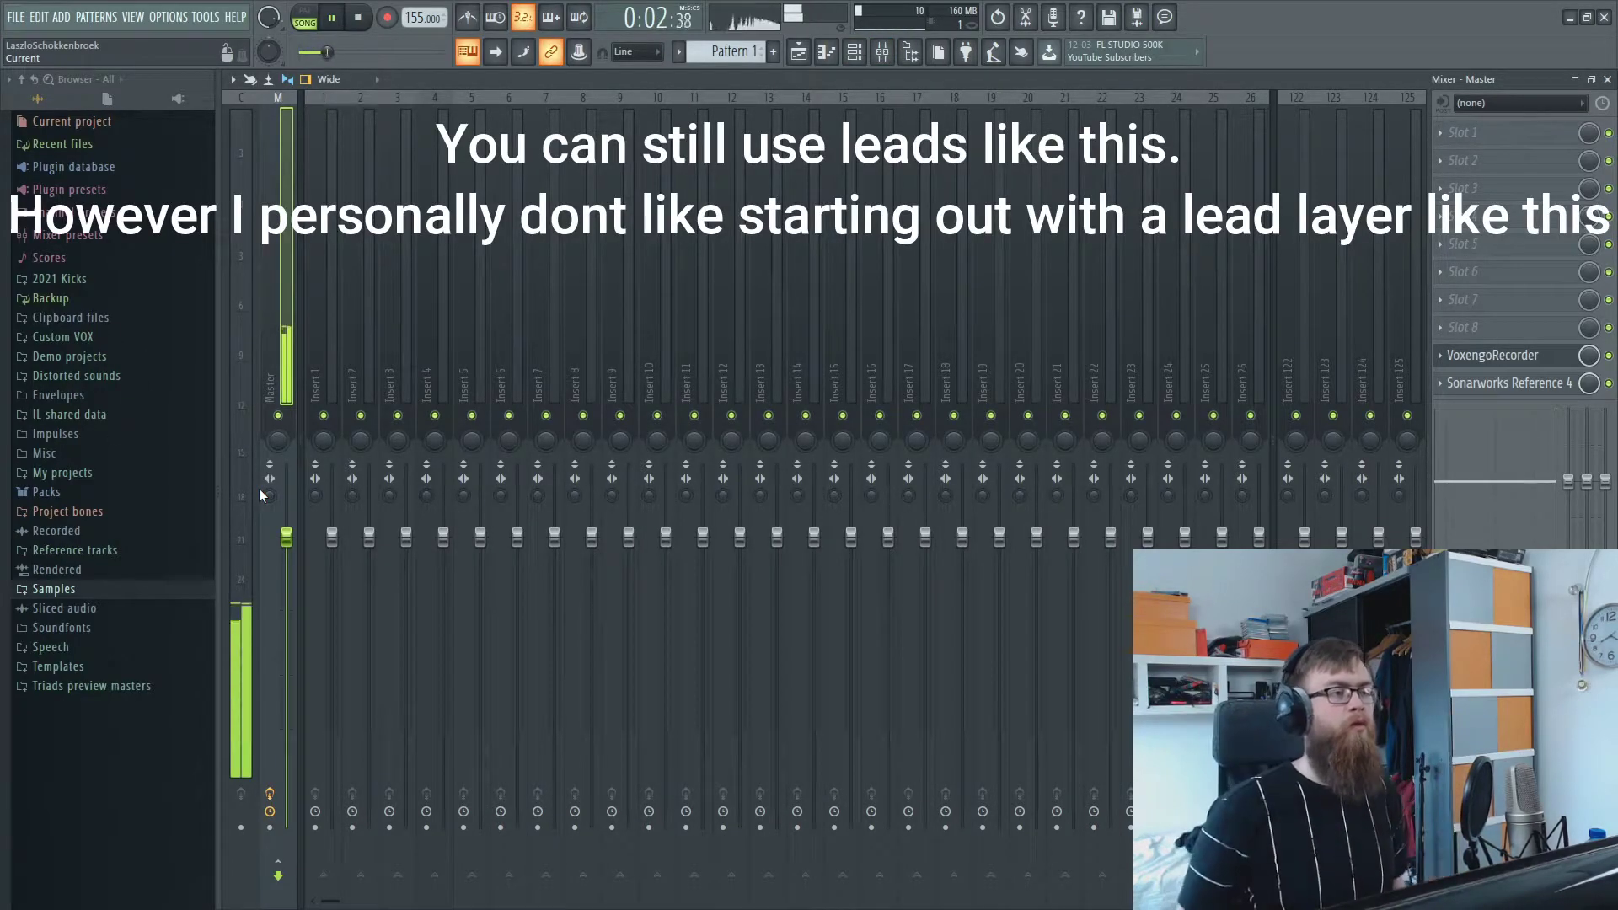
key(space)
drag(278, 496, 270, 487)
key(space)
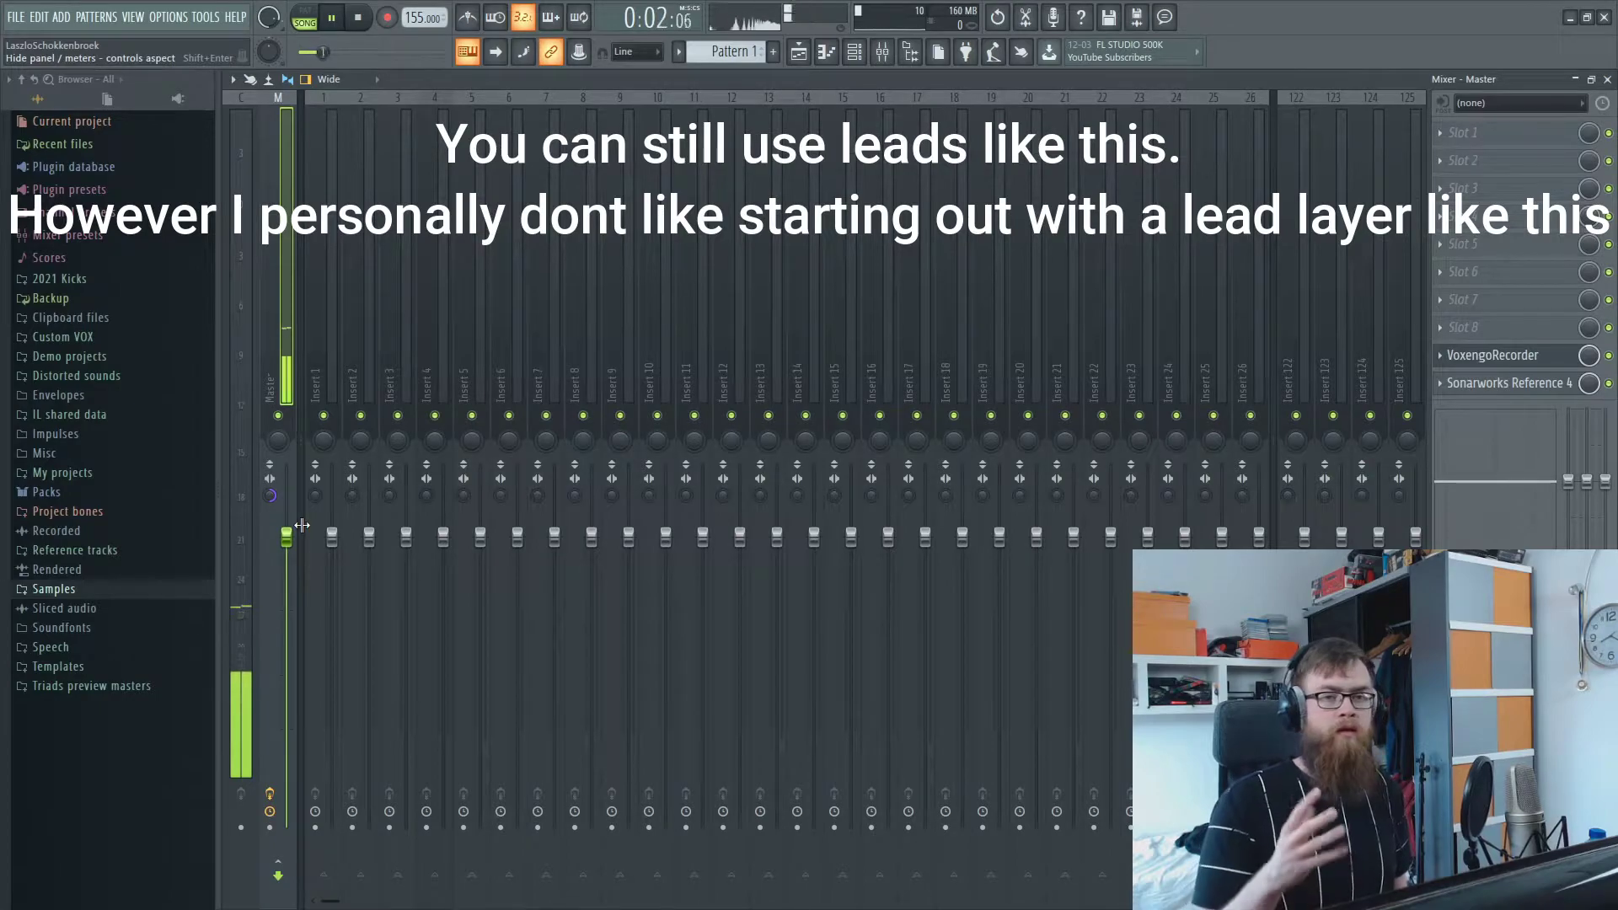
- Stop playback and reset the Master track's stereo separation
key(space)
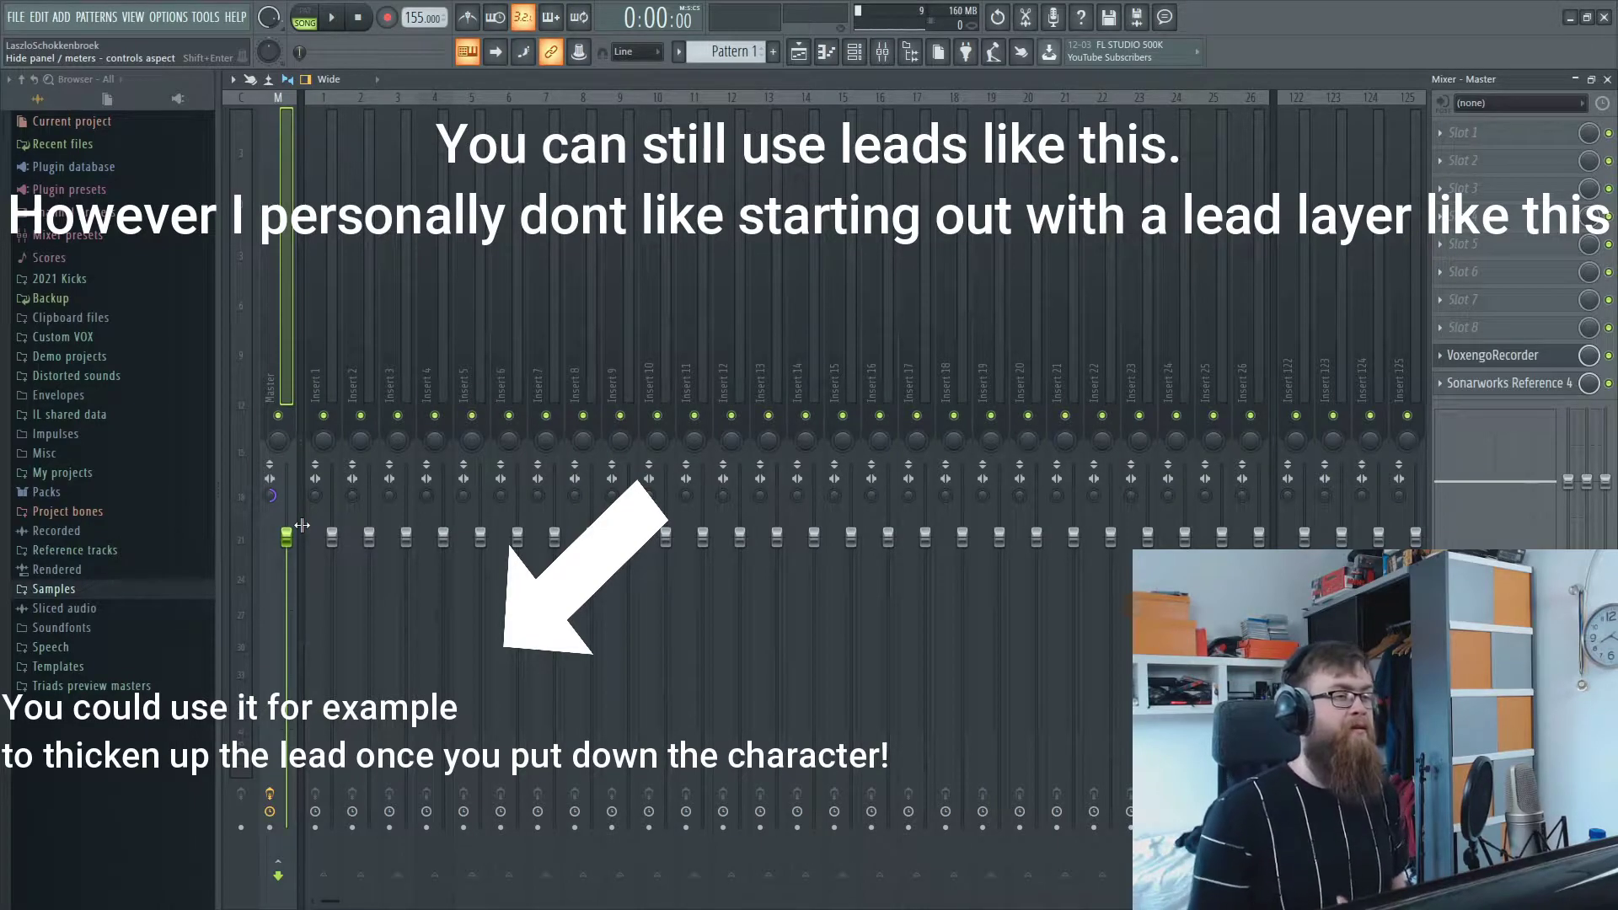
right_click(271, 495)
click(291, 506)
- Return Oscillator A1 in Sylenth1 to one voice with zero detune and switch its retrigger on
click(854, 52)
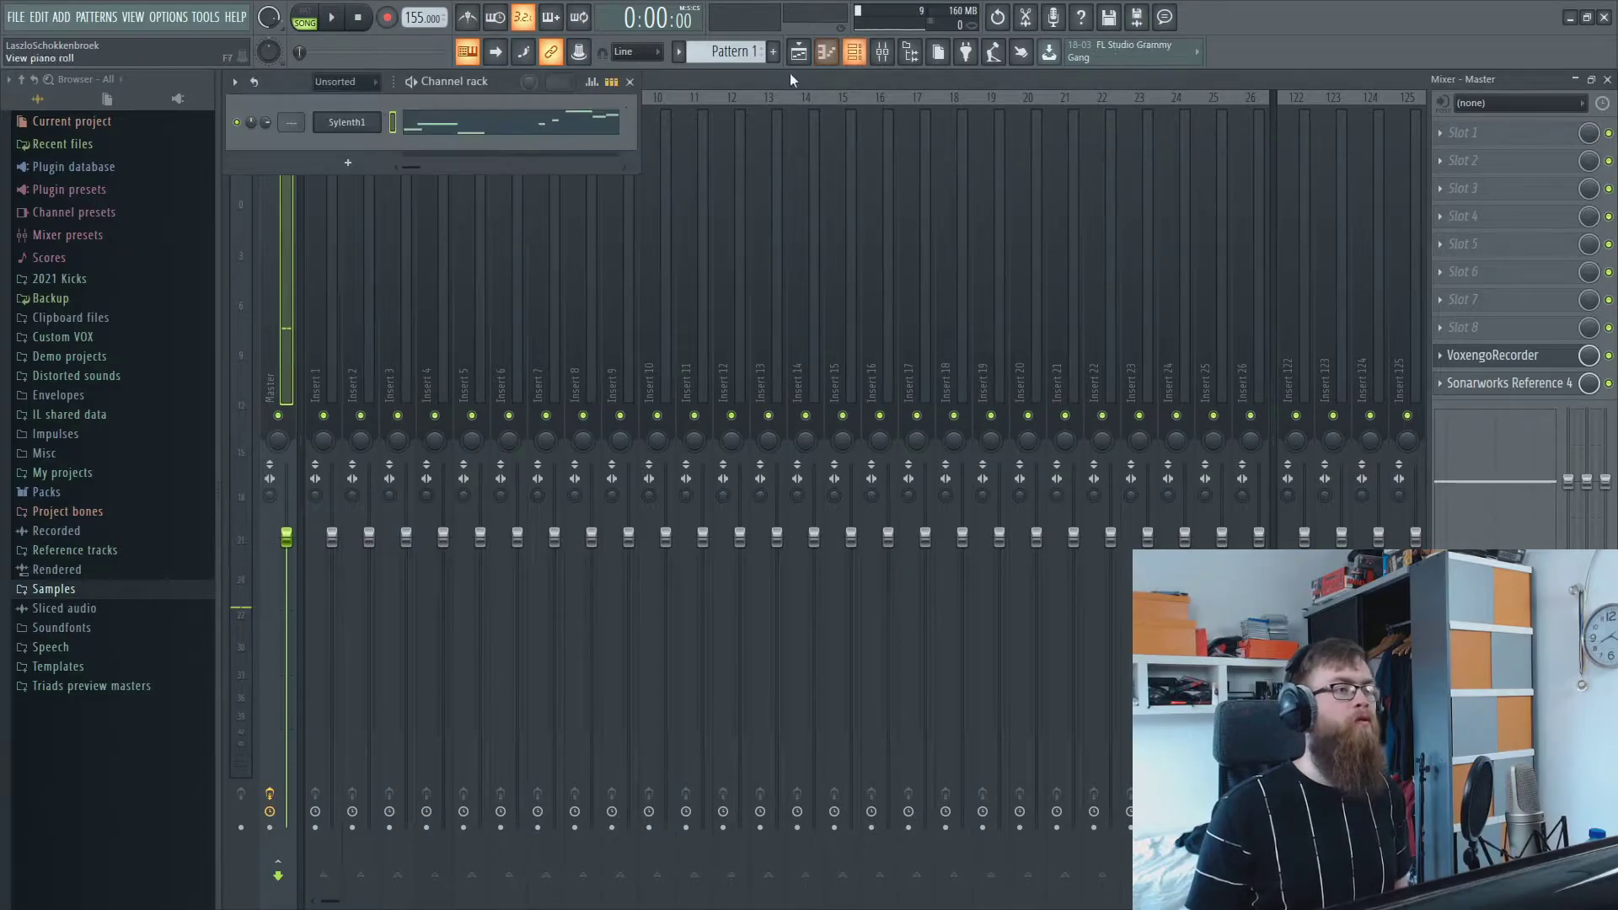
click(346, 122)
drag(604, 310, 595, 332)
click(655, 311)
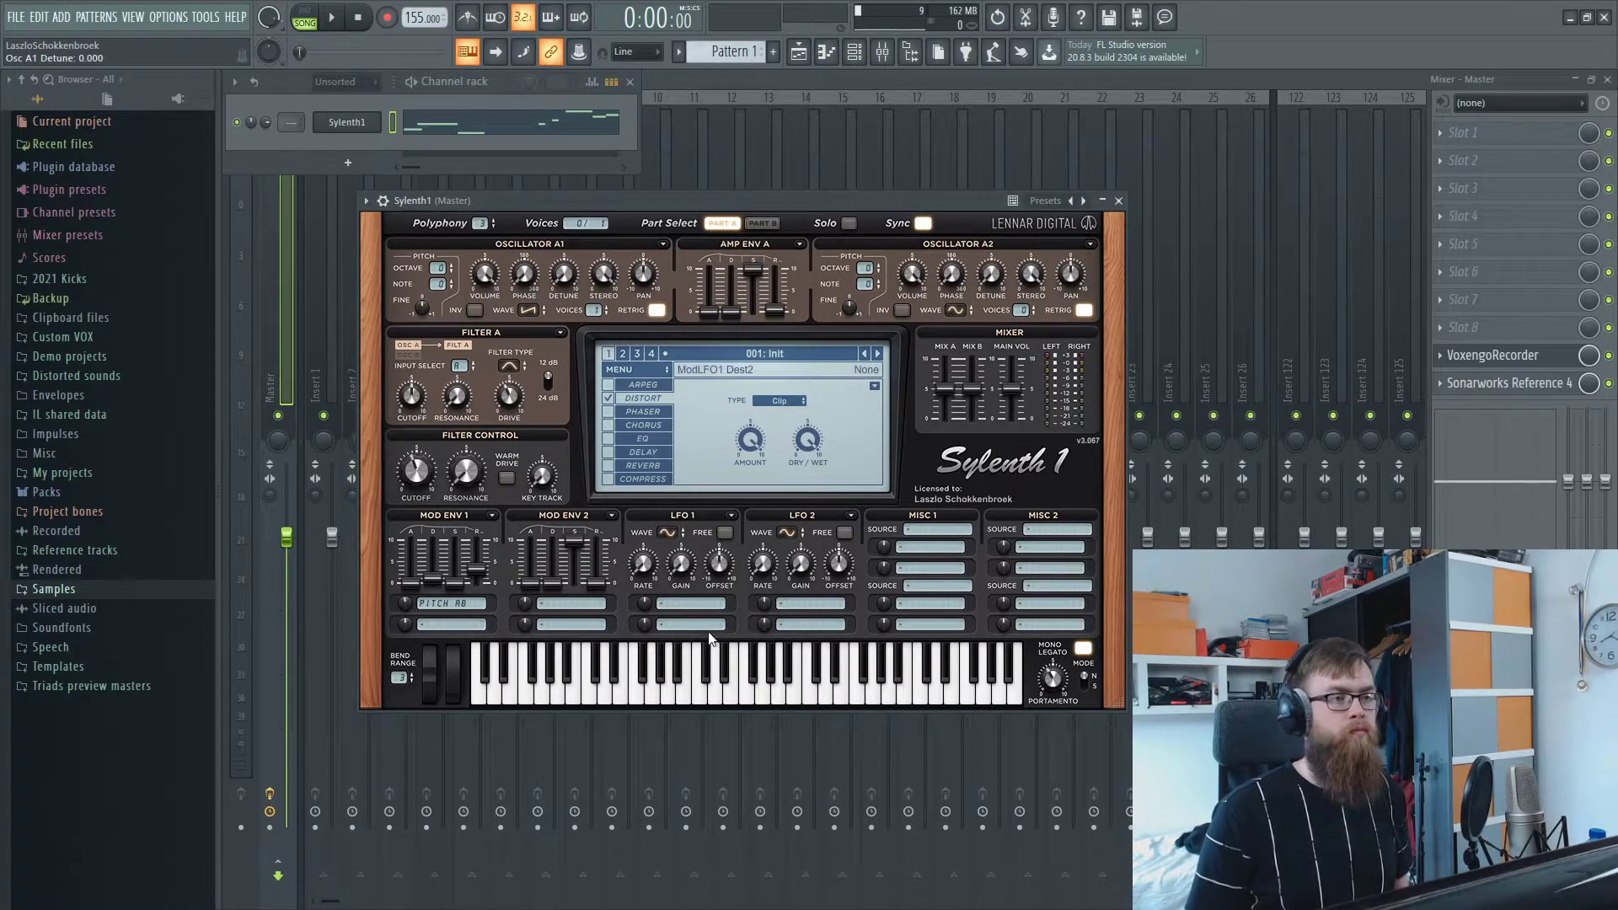
- Route LFO 1 to Pitch A and B, adjust its modulation amount and set its rate to 1/128D
click(686, 605)
click(712, 715)
drag(644, 566, 674, 462)
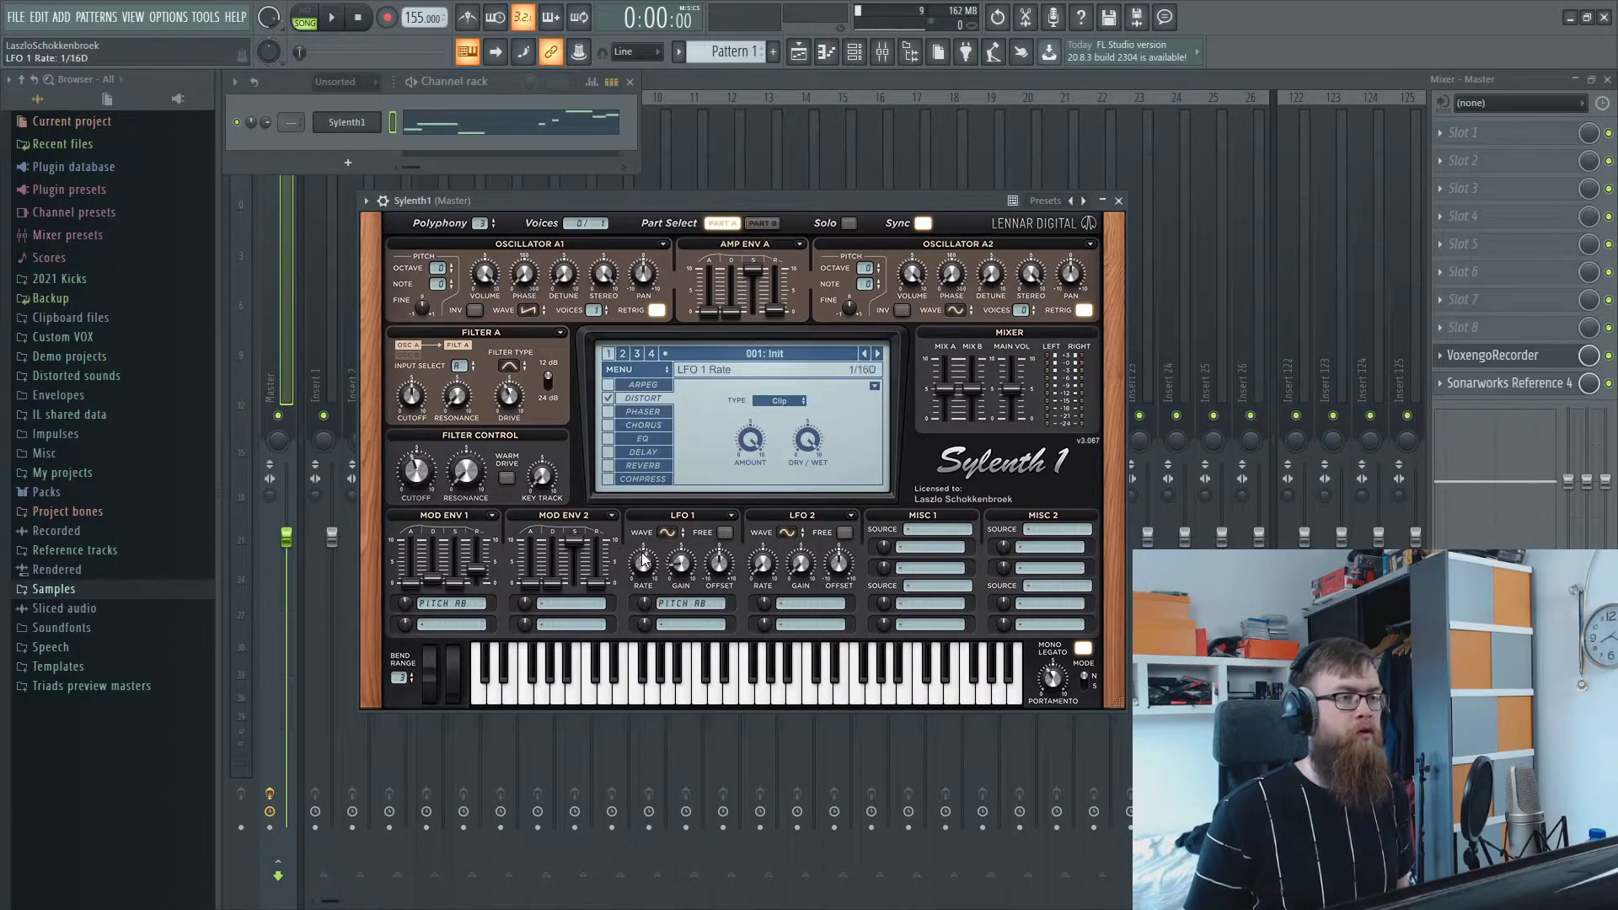
drag(650, 602, 639, 553)
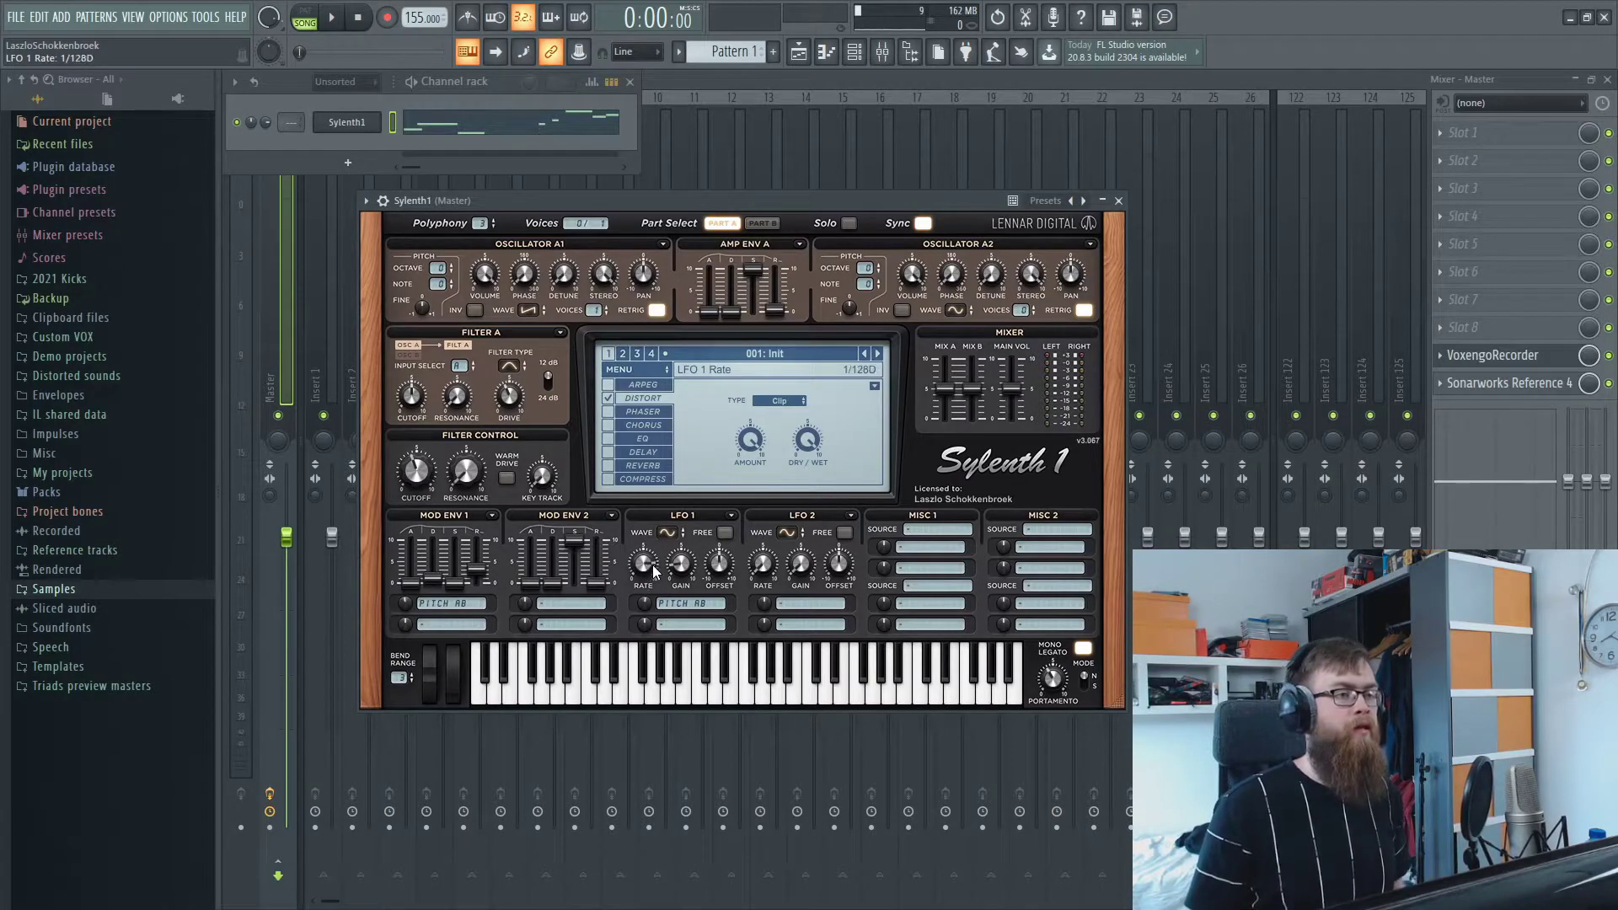
- Play the melody while setting the LFO 1 pitch amount to about 0.73 and the LFO 1 rate to 1/64D
key(space)
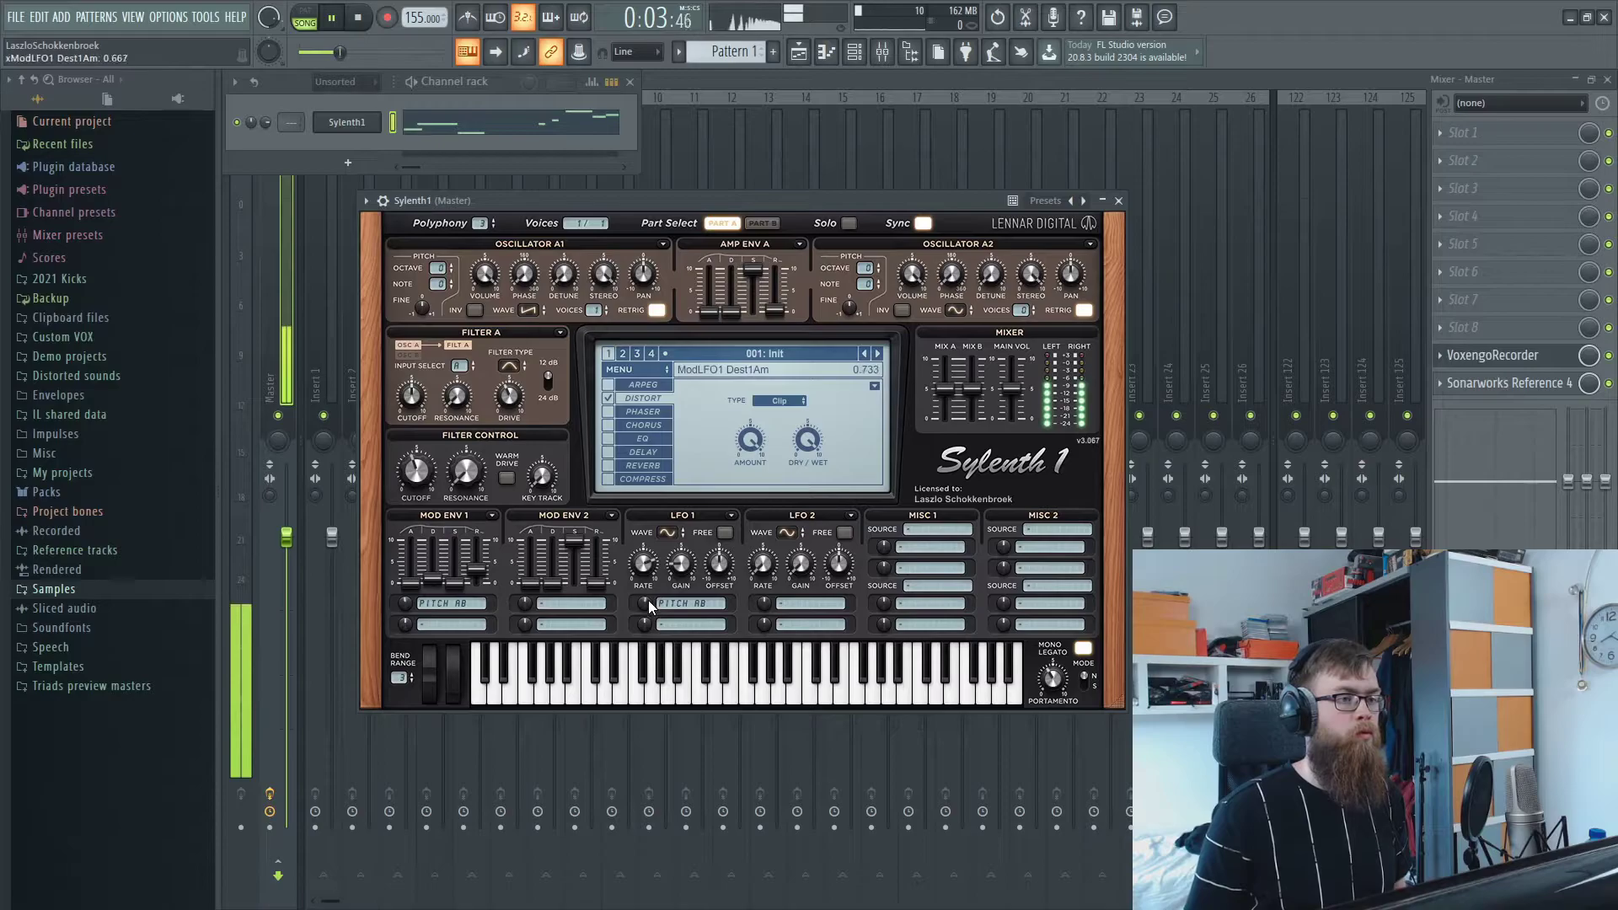
drag(646, 558, 649, 544)
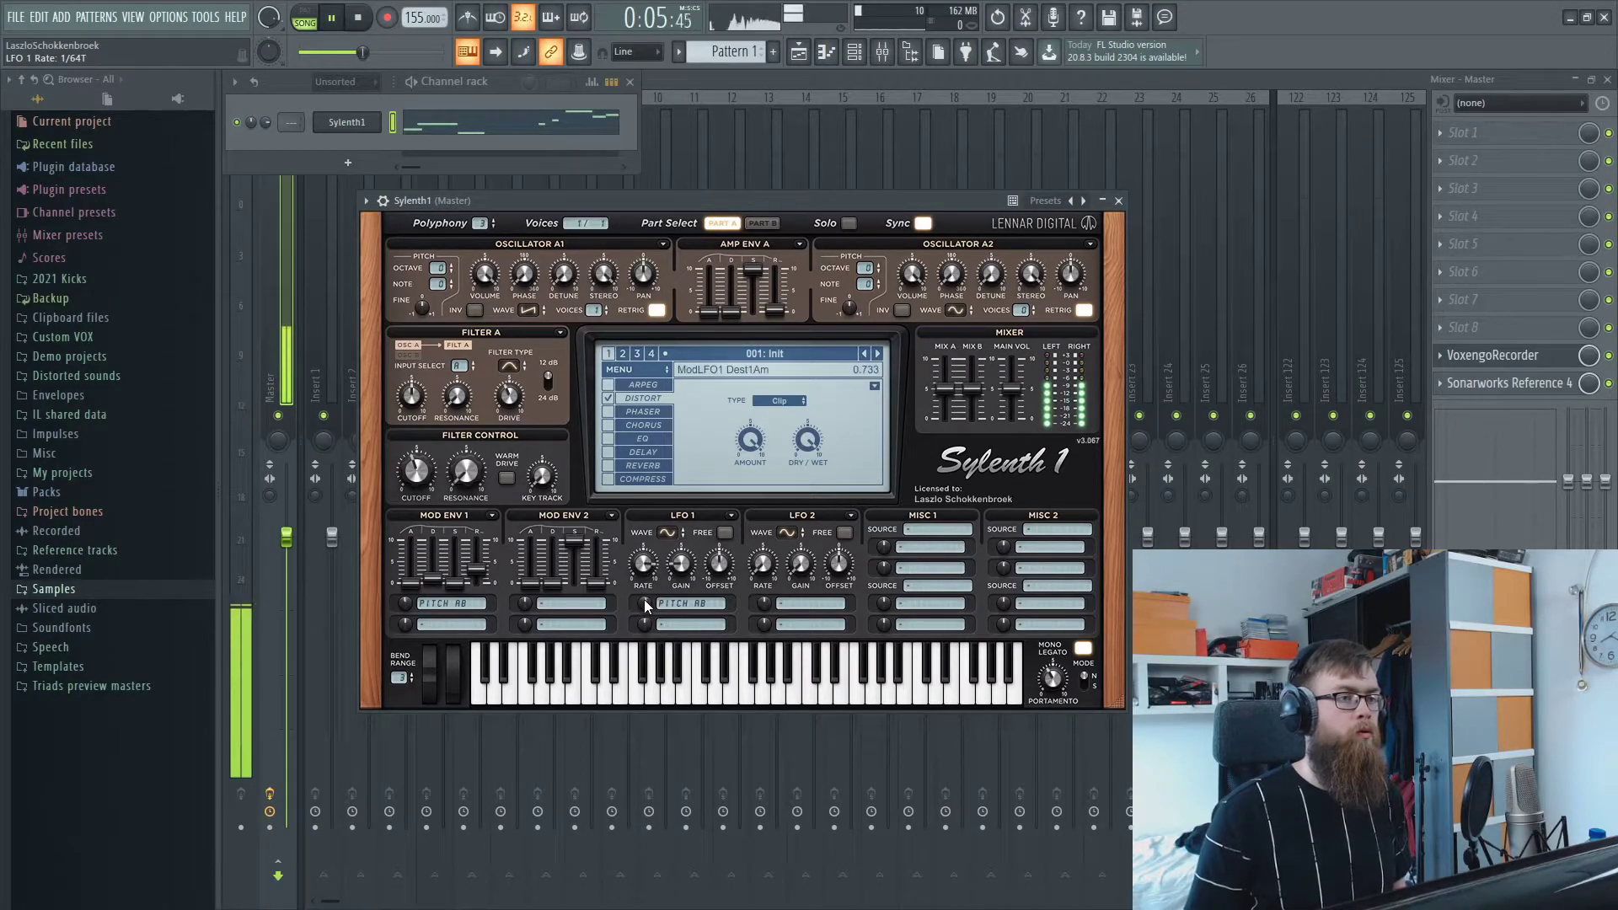
mouse_move(650, 599)
mouse_down()
mouse_move(654, 570)
mouse_move(654, 589)
mouse_up()
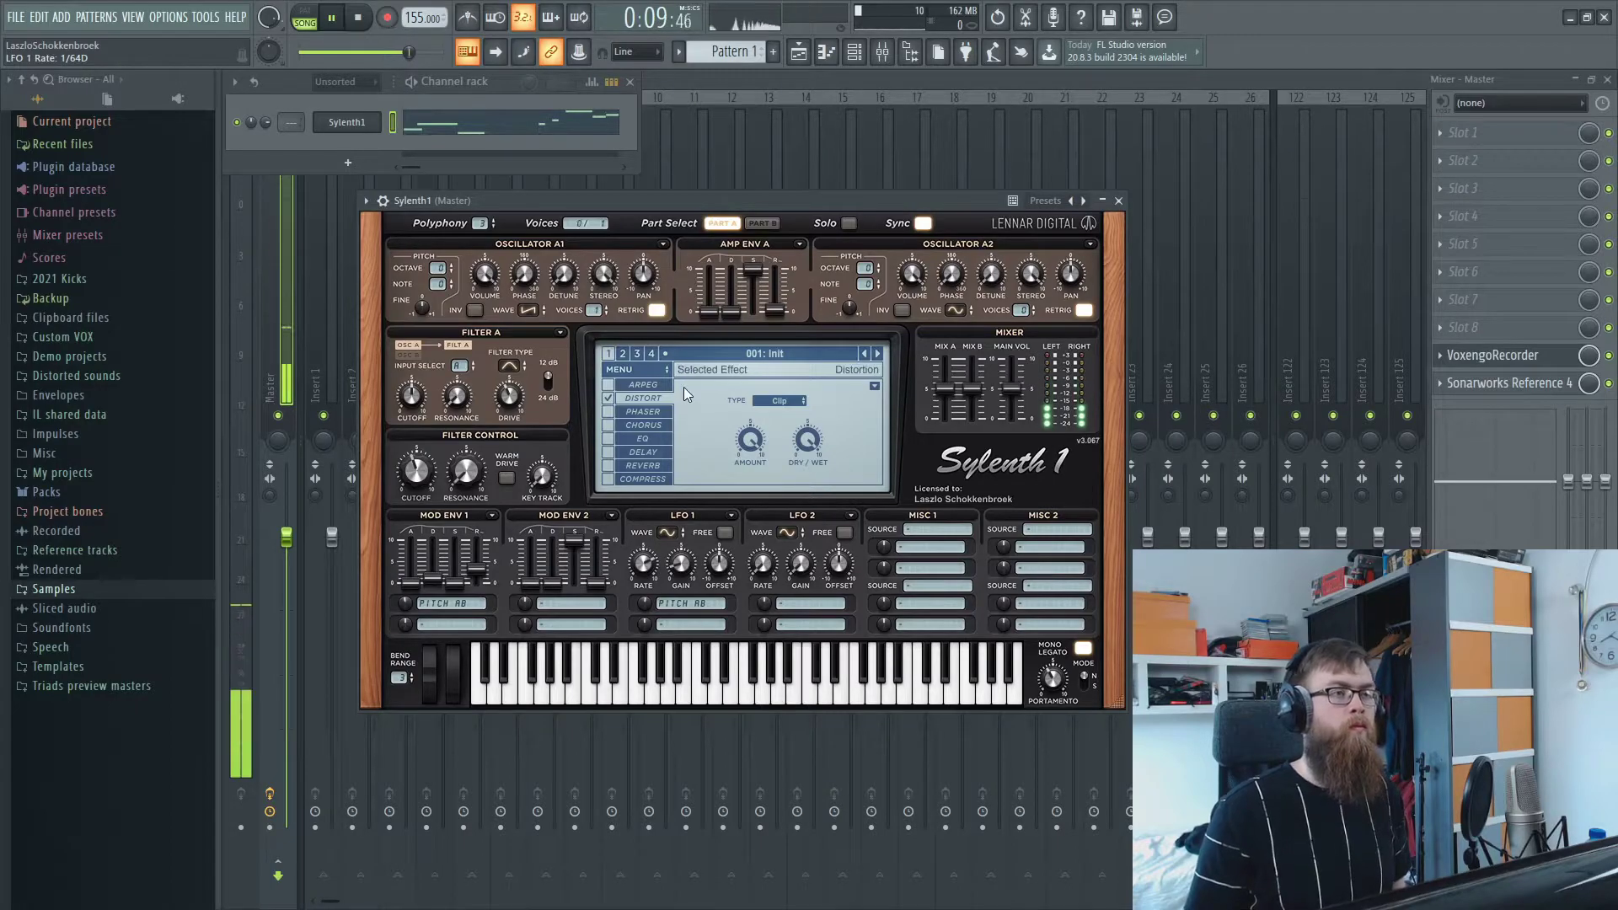
key(space)
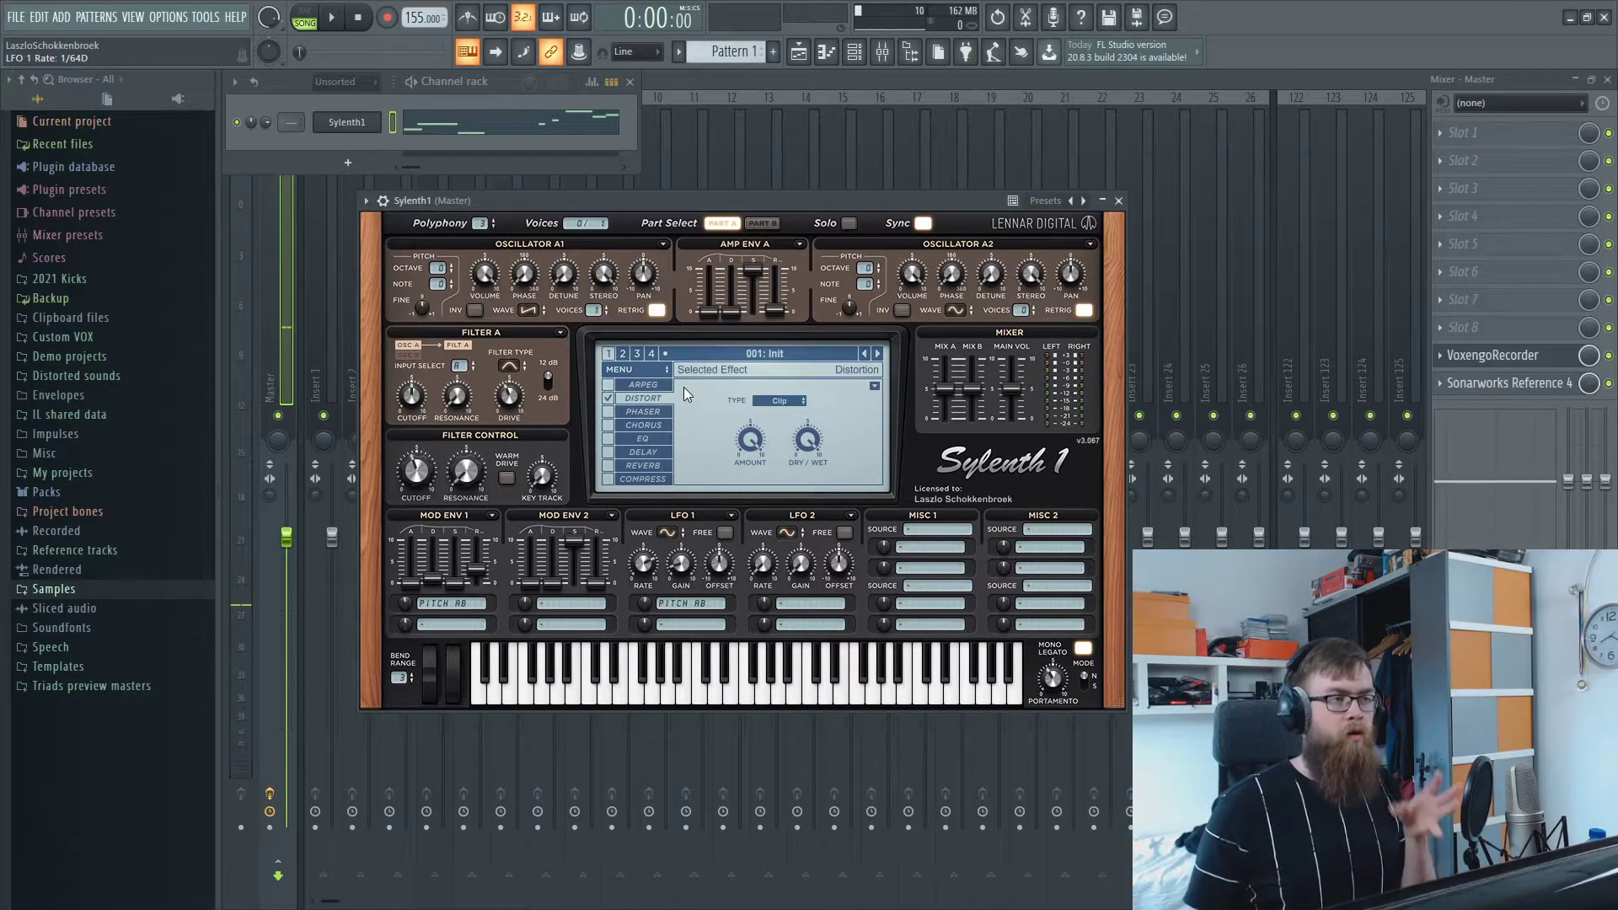
- Merge the Master track's stereo separation fully to mono and audition the melody, returning to the Sylenth1 window
click(261, 499)
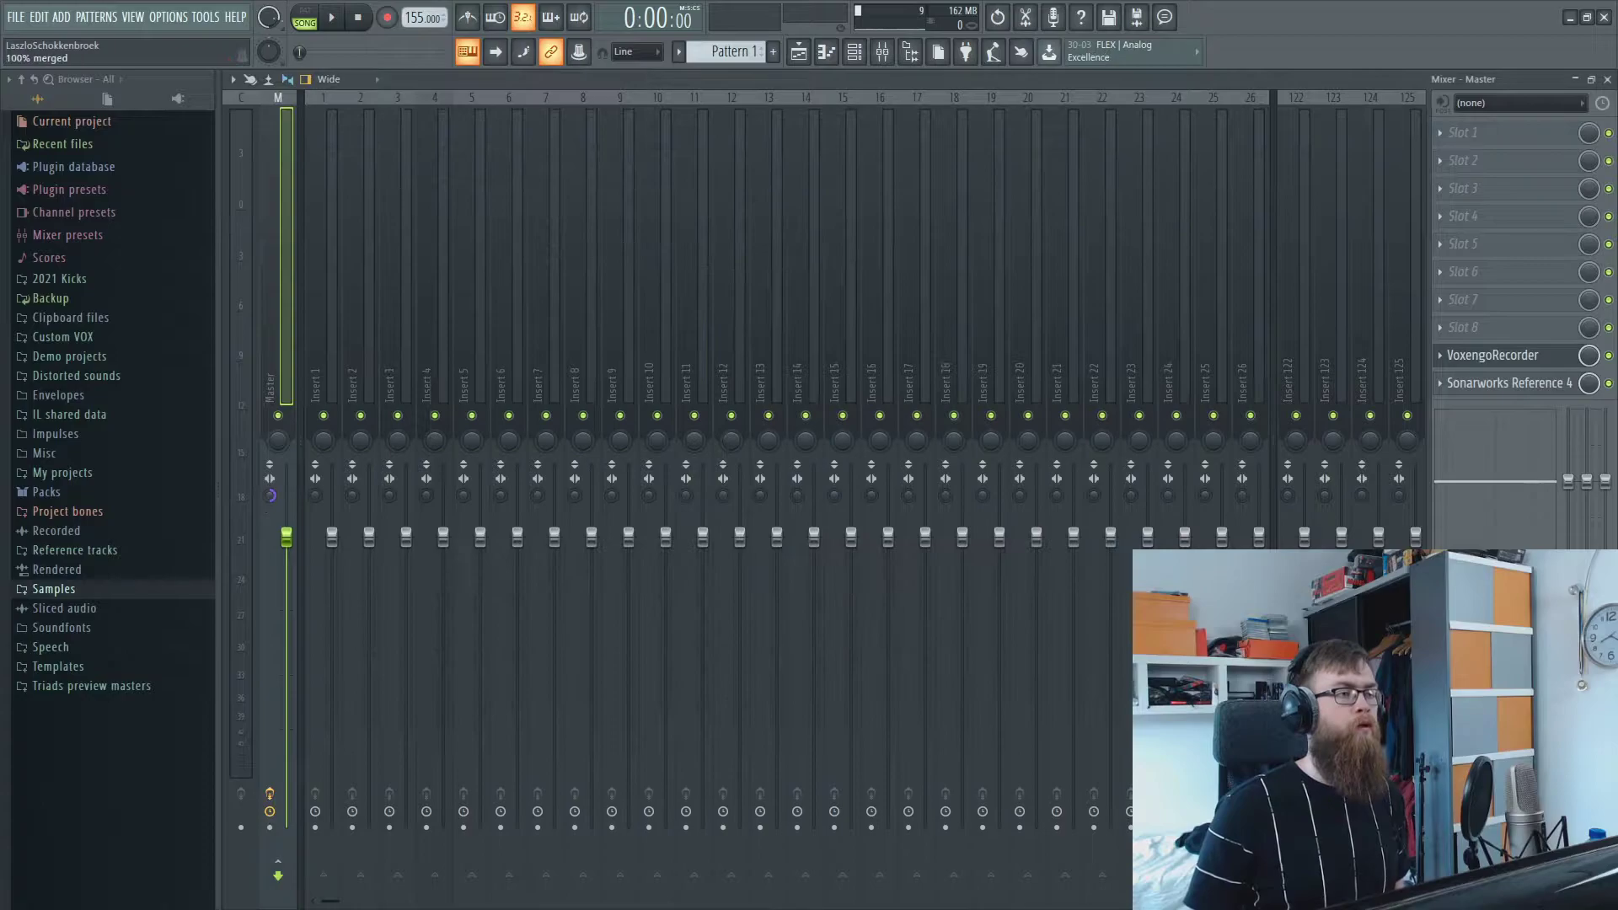
key(space)
key(space)
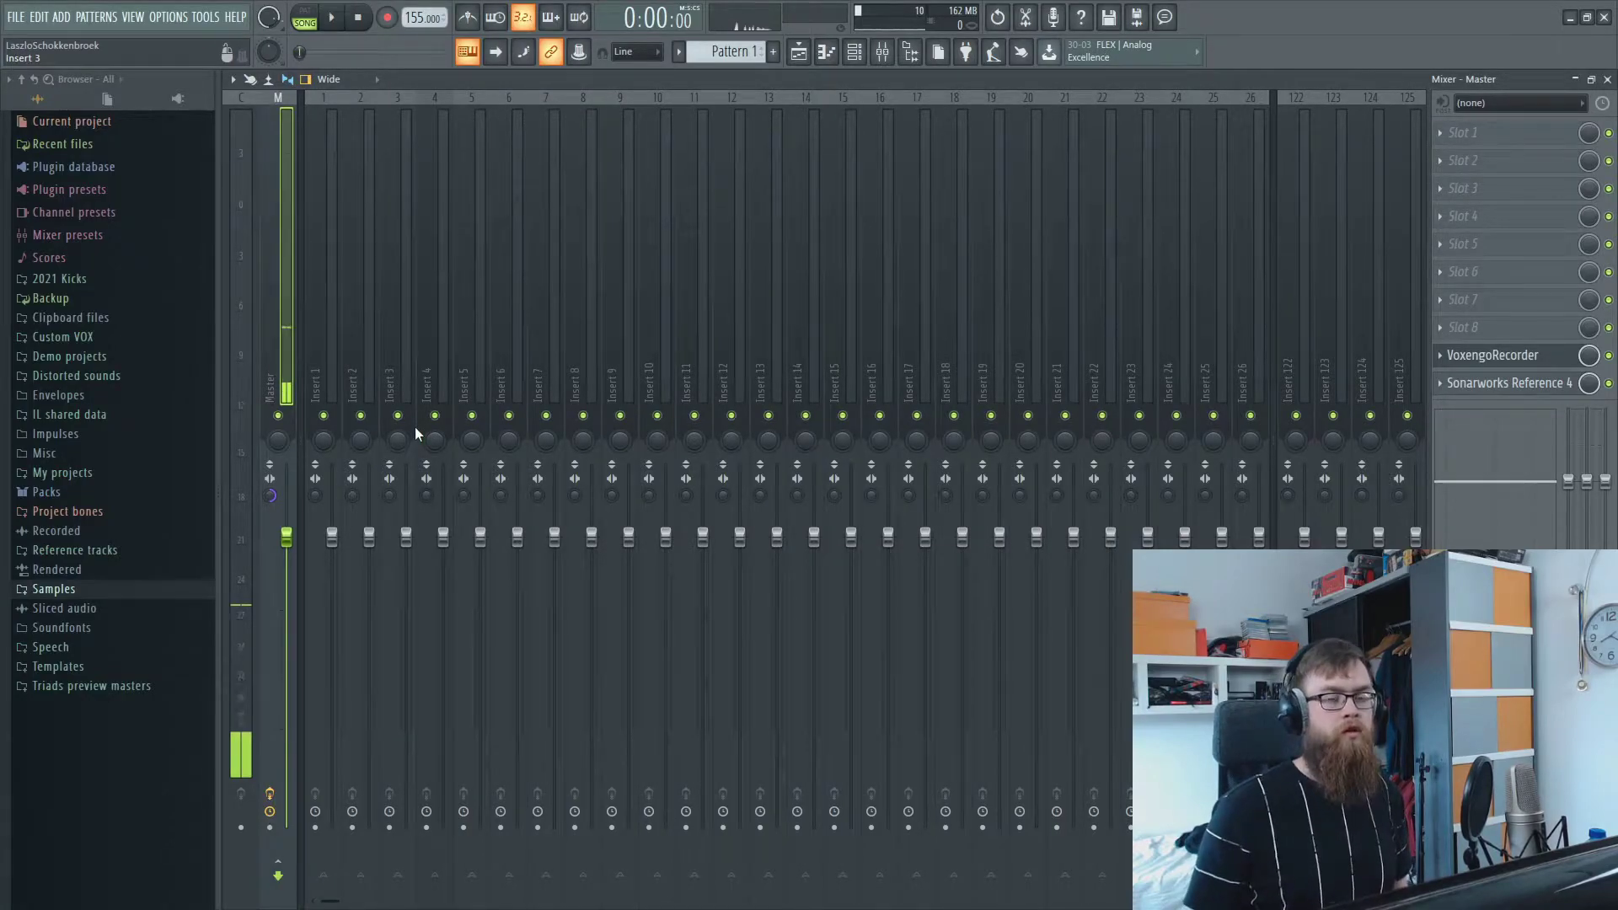
click(882, 59)
click(346, 122)
key(space)
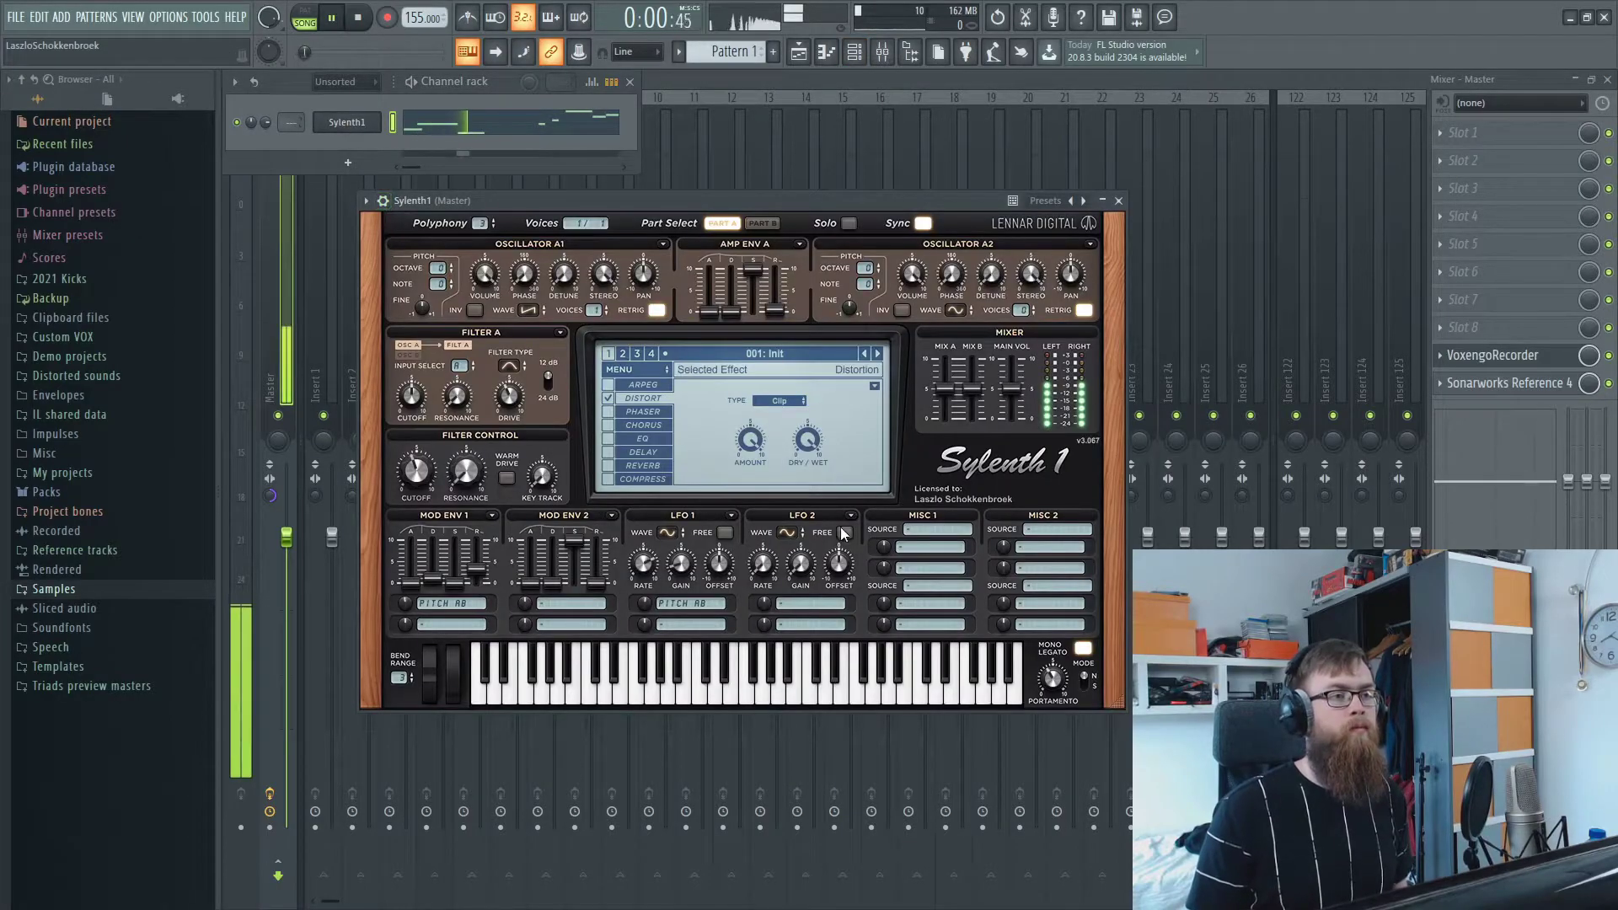
key(space)
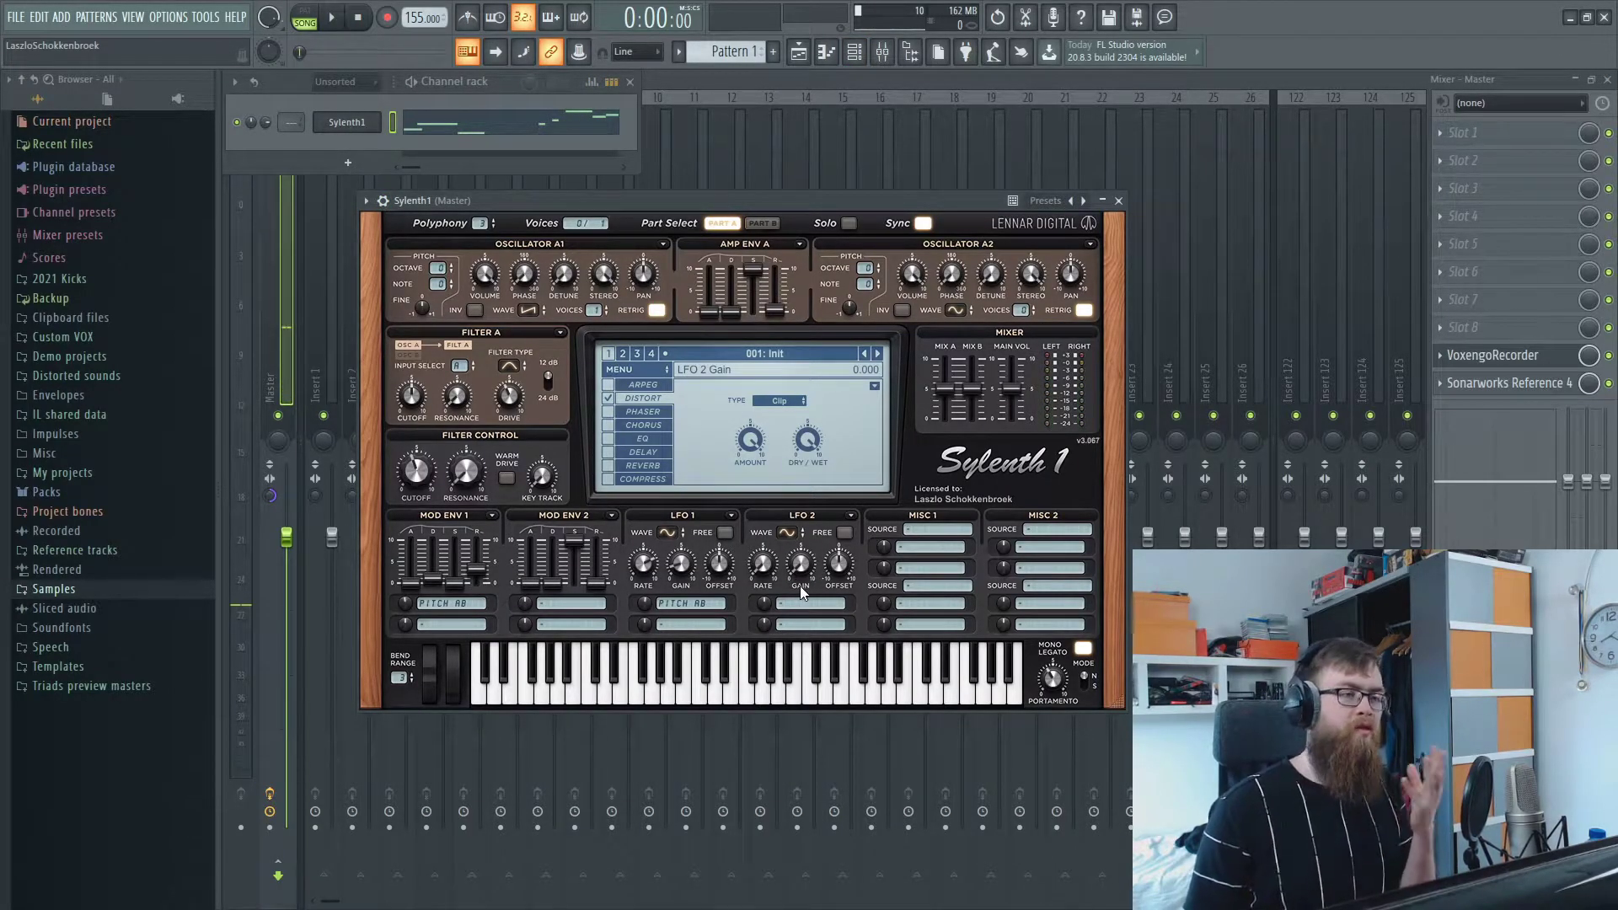
- Set LFO 2 to the SmpHold wave modulating Pitch A and B with gain 1.5, and raise the Filter Control cutoff to about 4.87
click(787, 532)
click(801, 677)
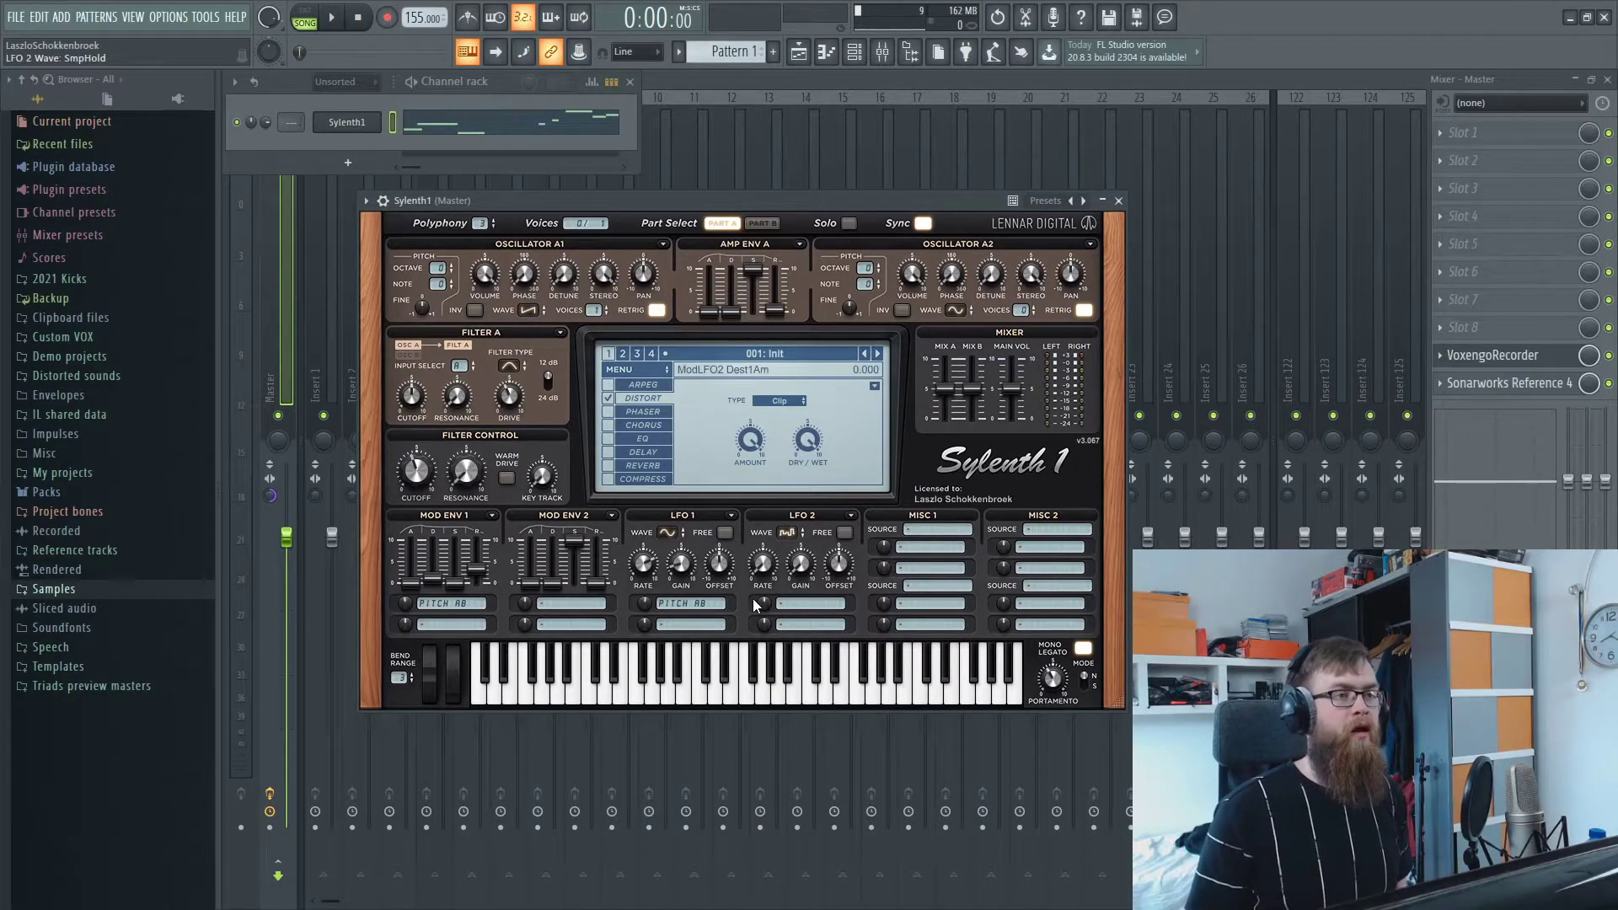
click(805, 605)
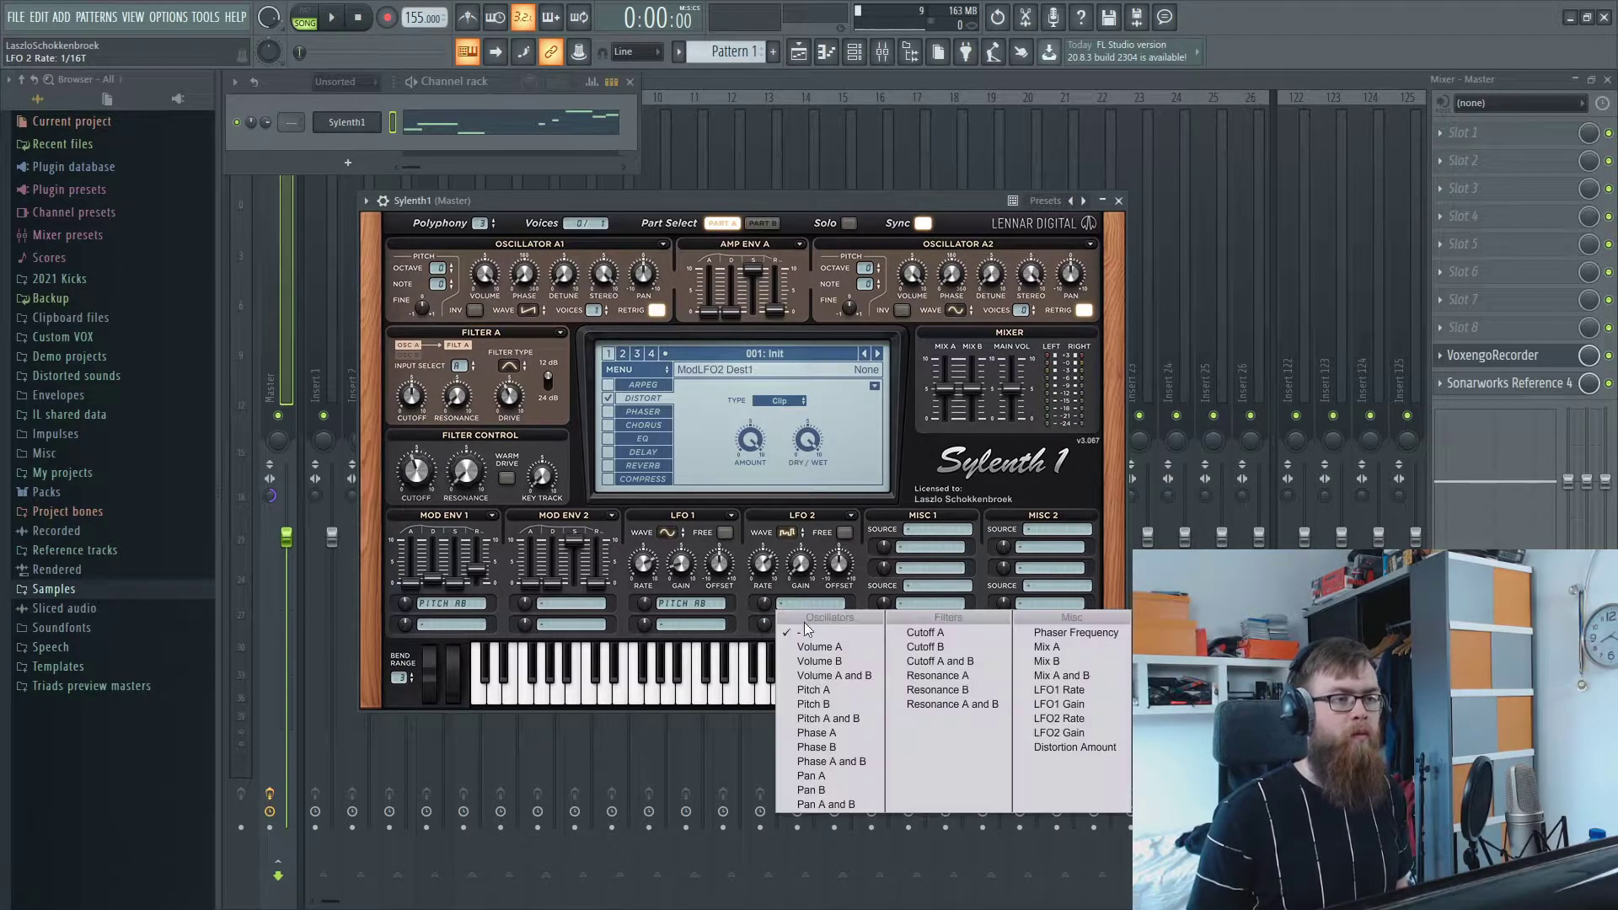
click(828, 718)
key(space)
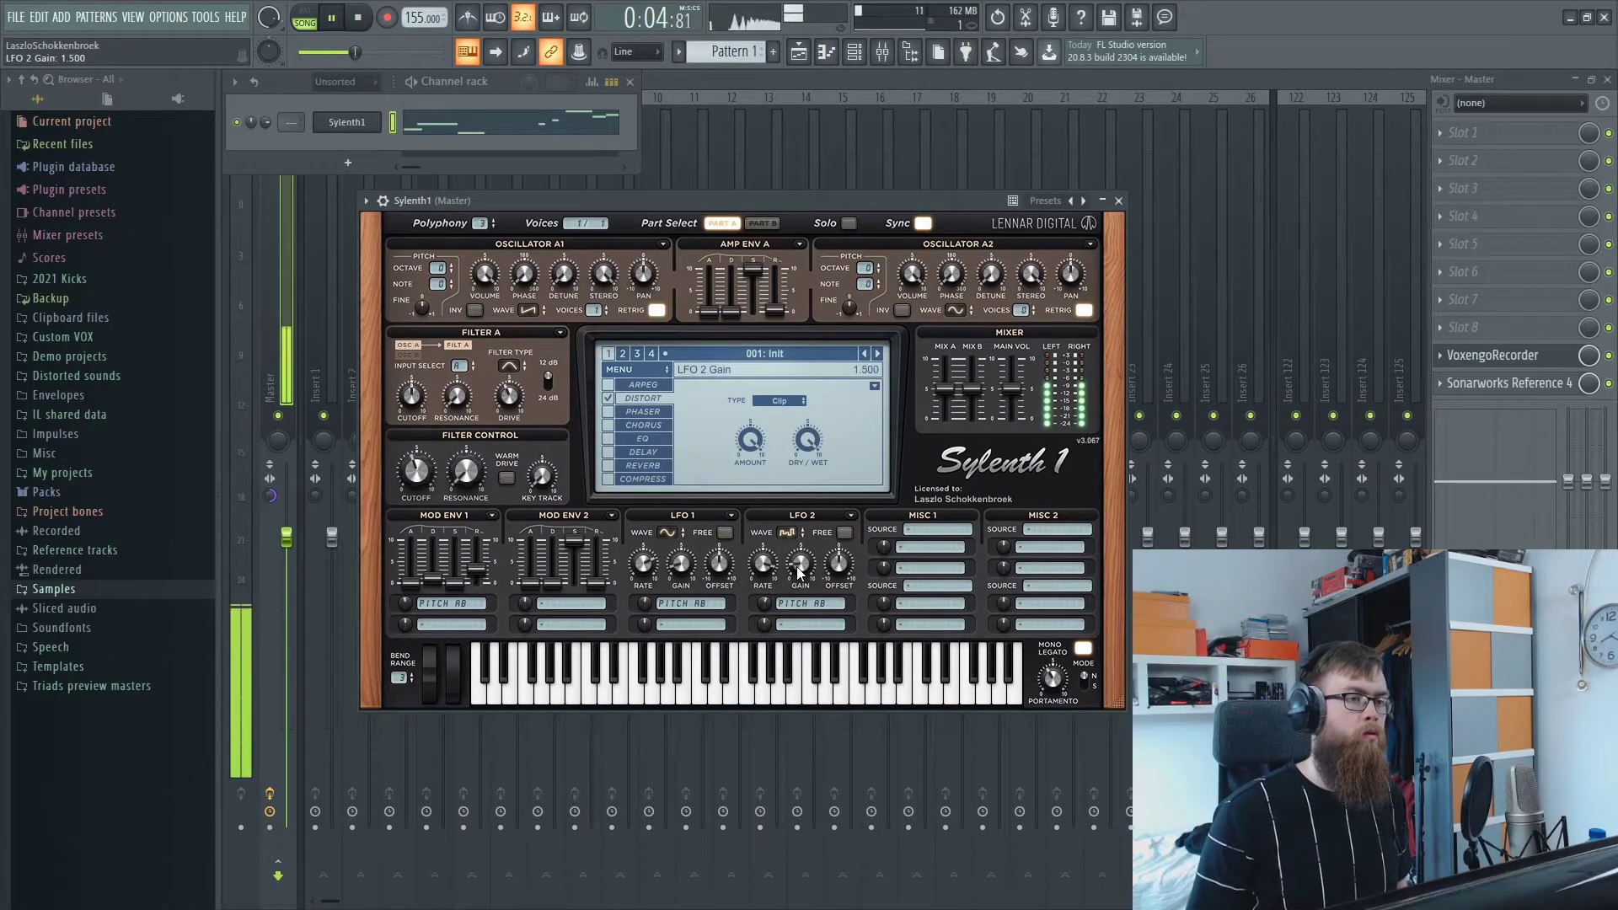
scroll(765, 605, down, 2)
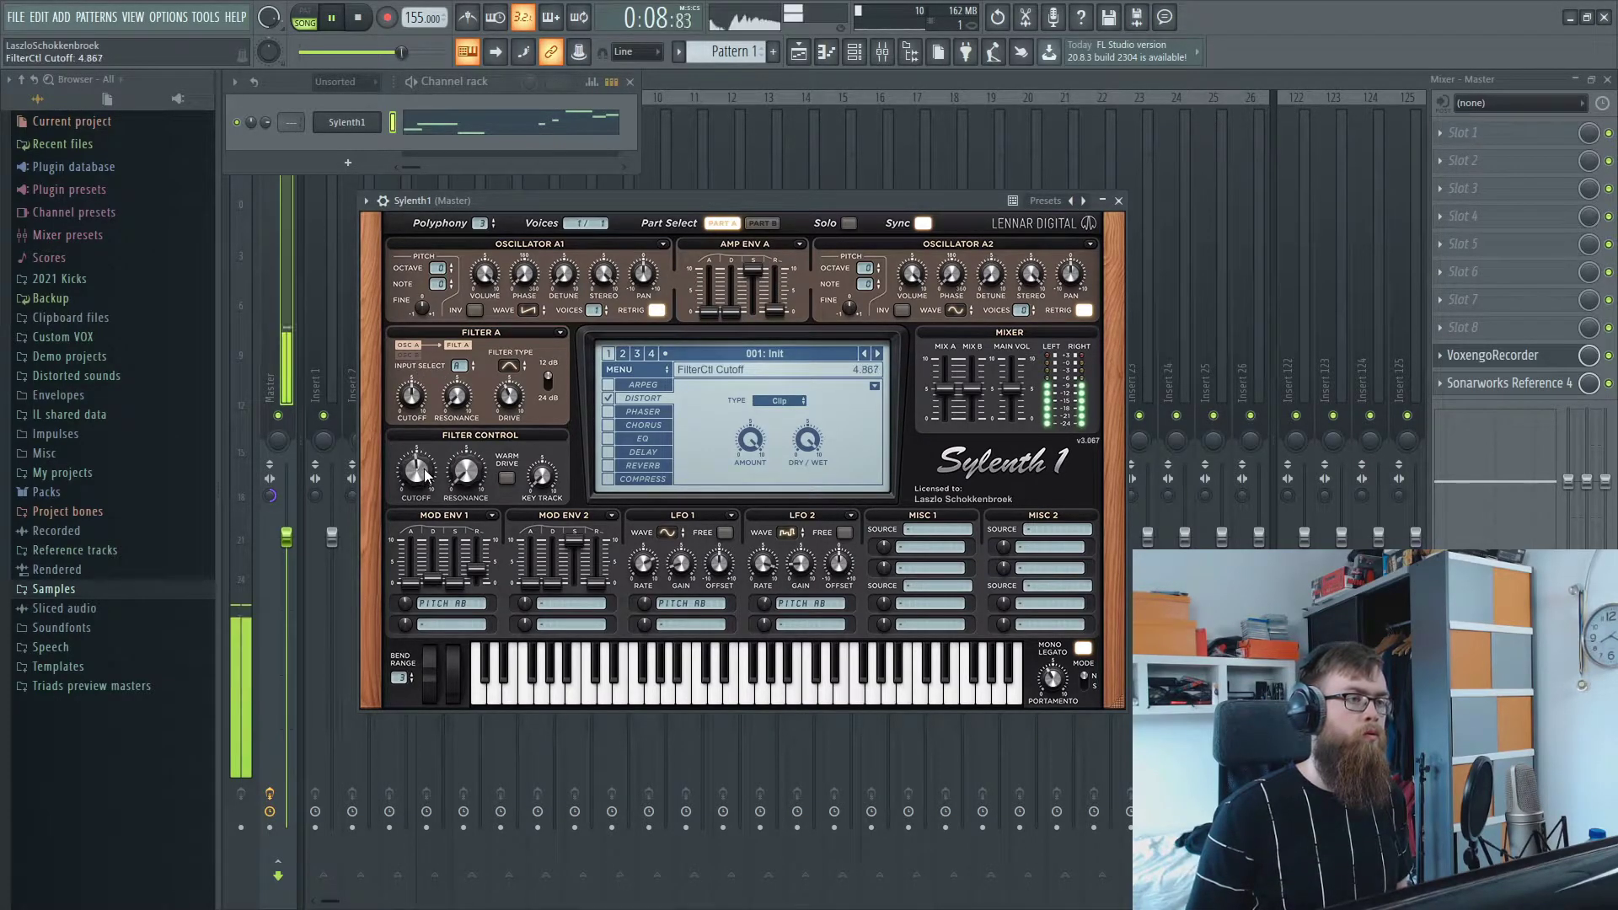
- Reset the Master track's stereo separation from mono and go back to Sylenth1, setting the LFO 2 gain to 1.4
key(F12)
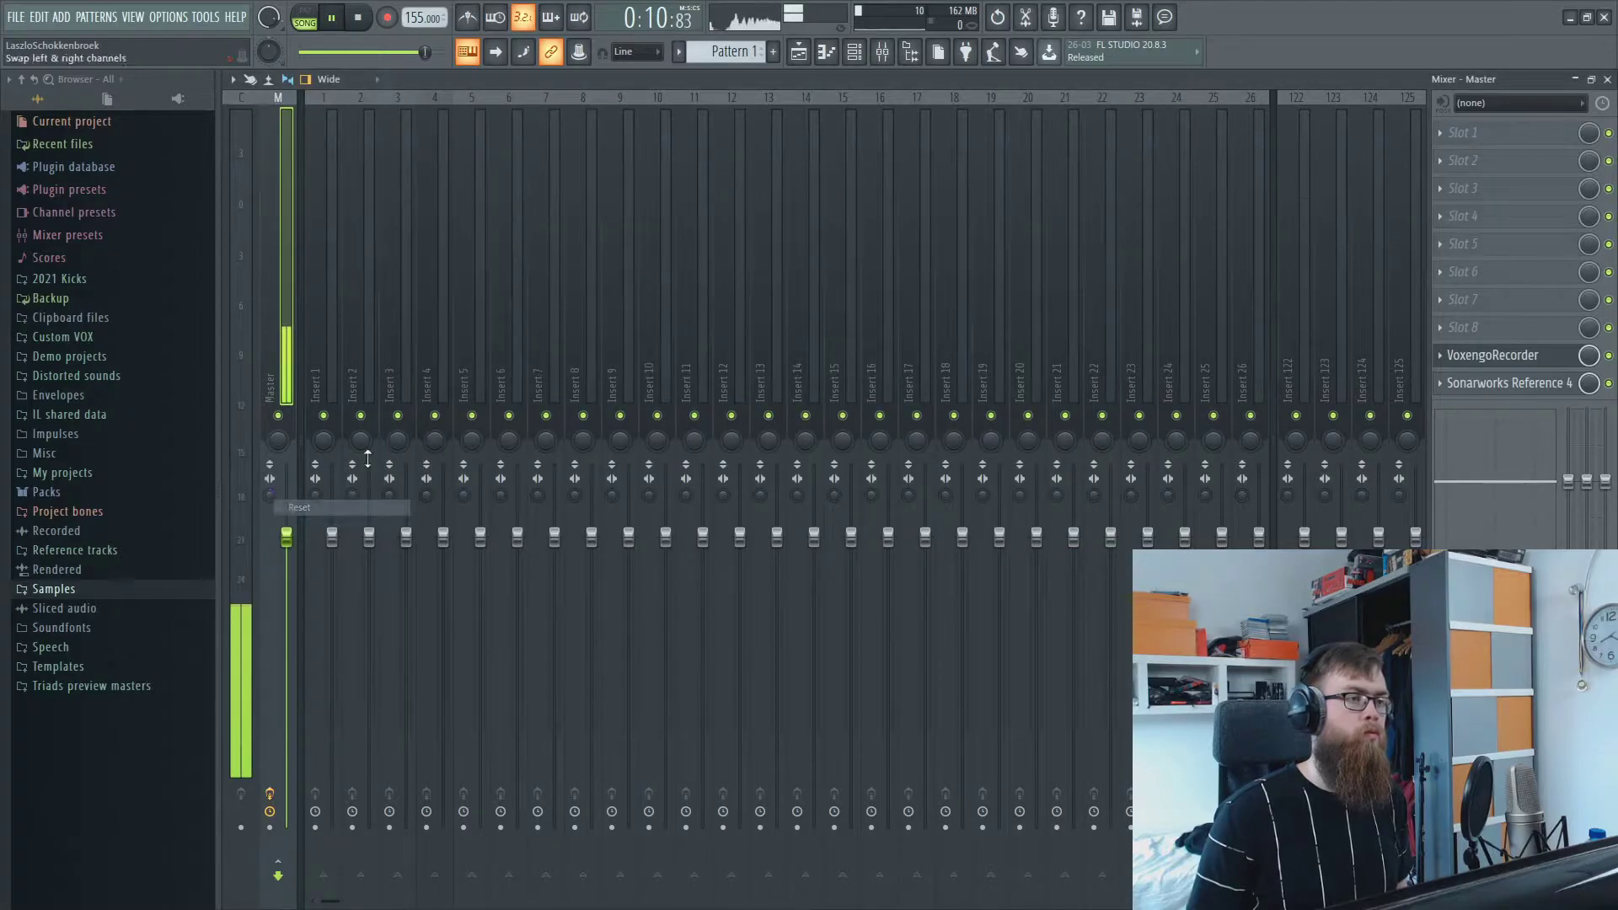
key(F6)
click(346, 122)
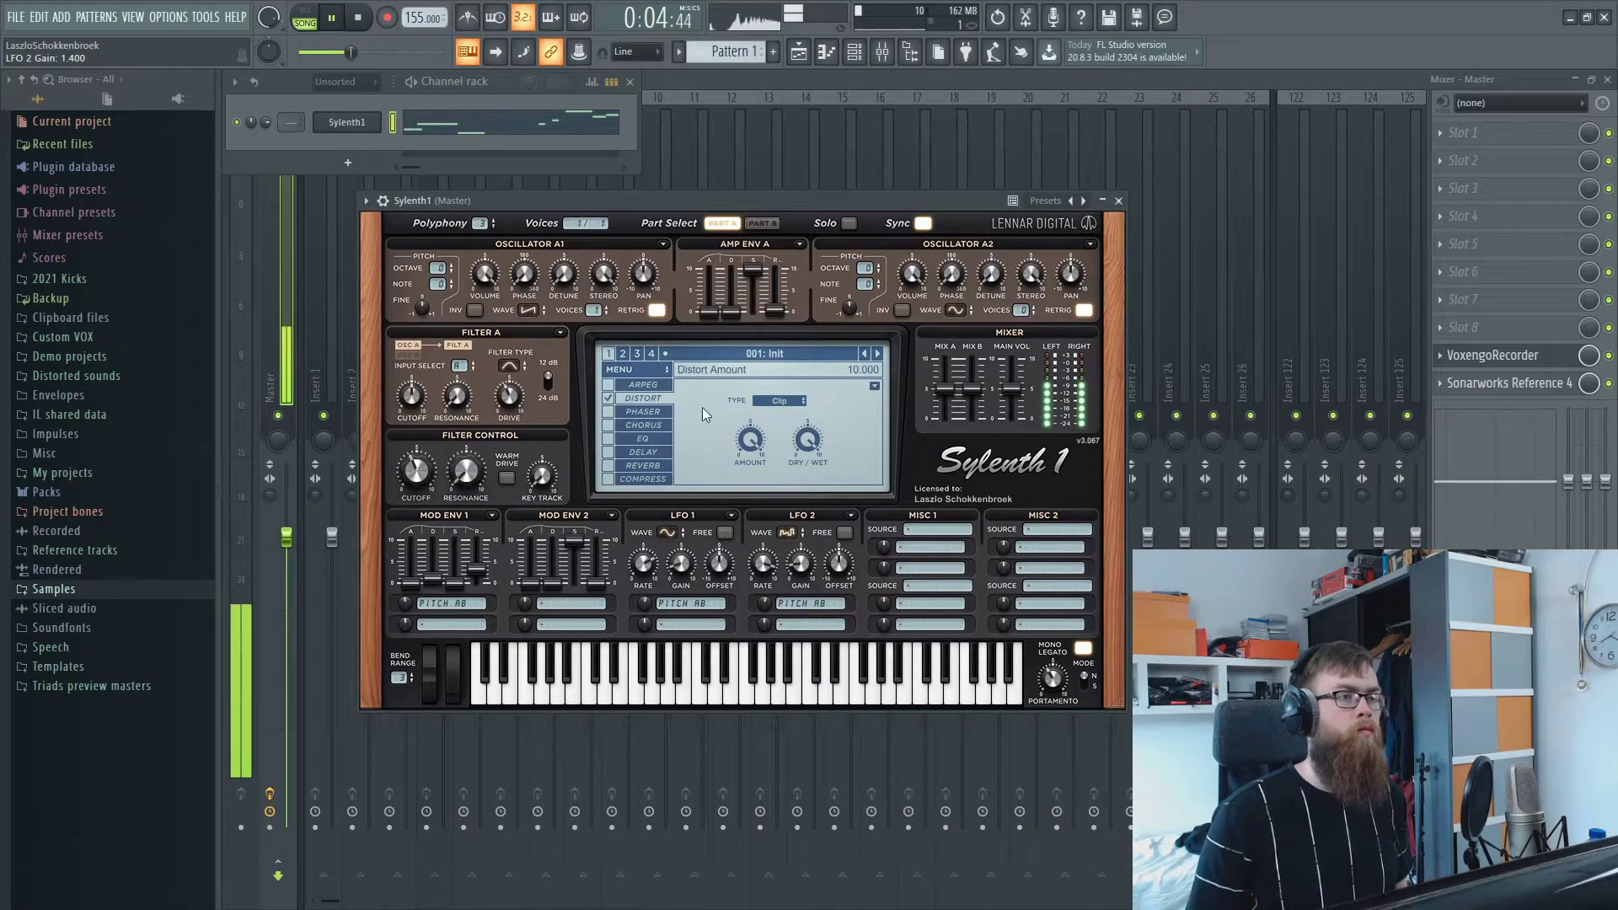
- Lower the Filter Control cutoff to about 3.6 while auditioning the melody
mouse_move(430, 452)
mouse_down()
mouse_move(423, 495)
mouse_move(423, 470)
mouse_up()
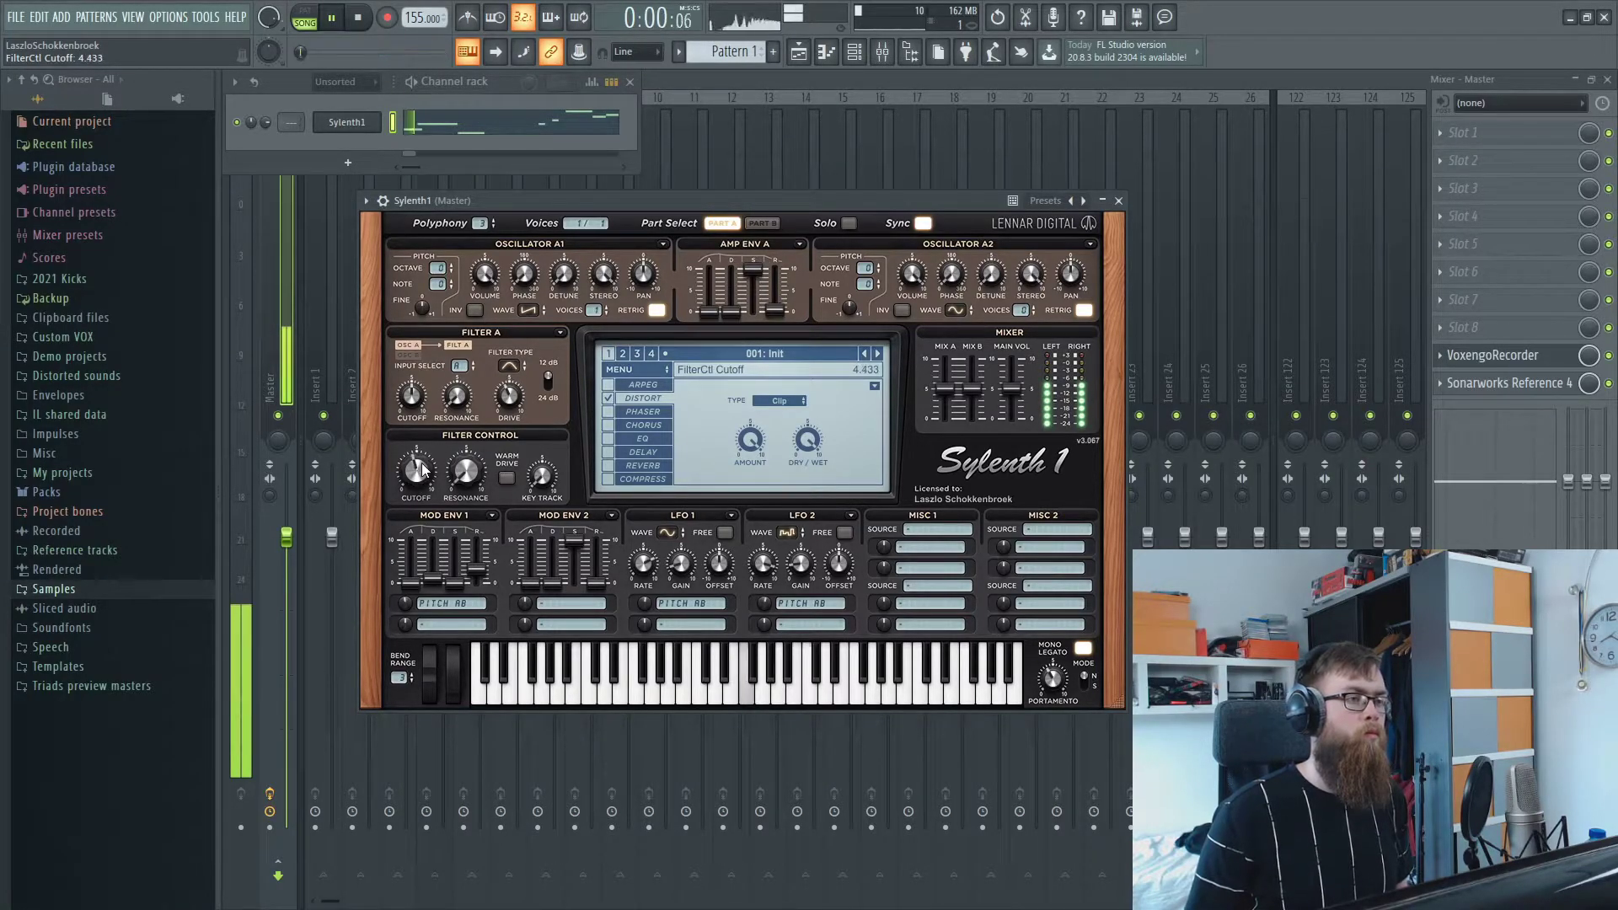
key(space)
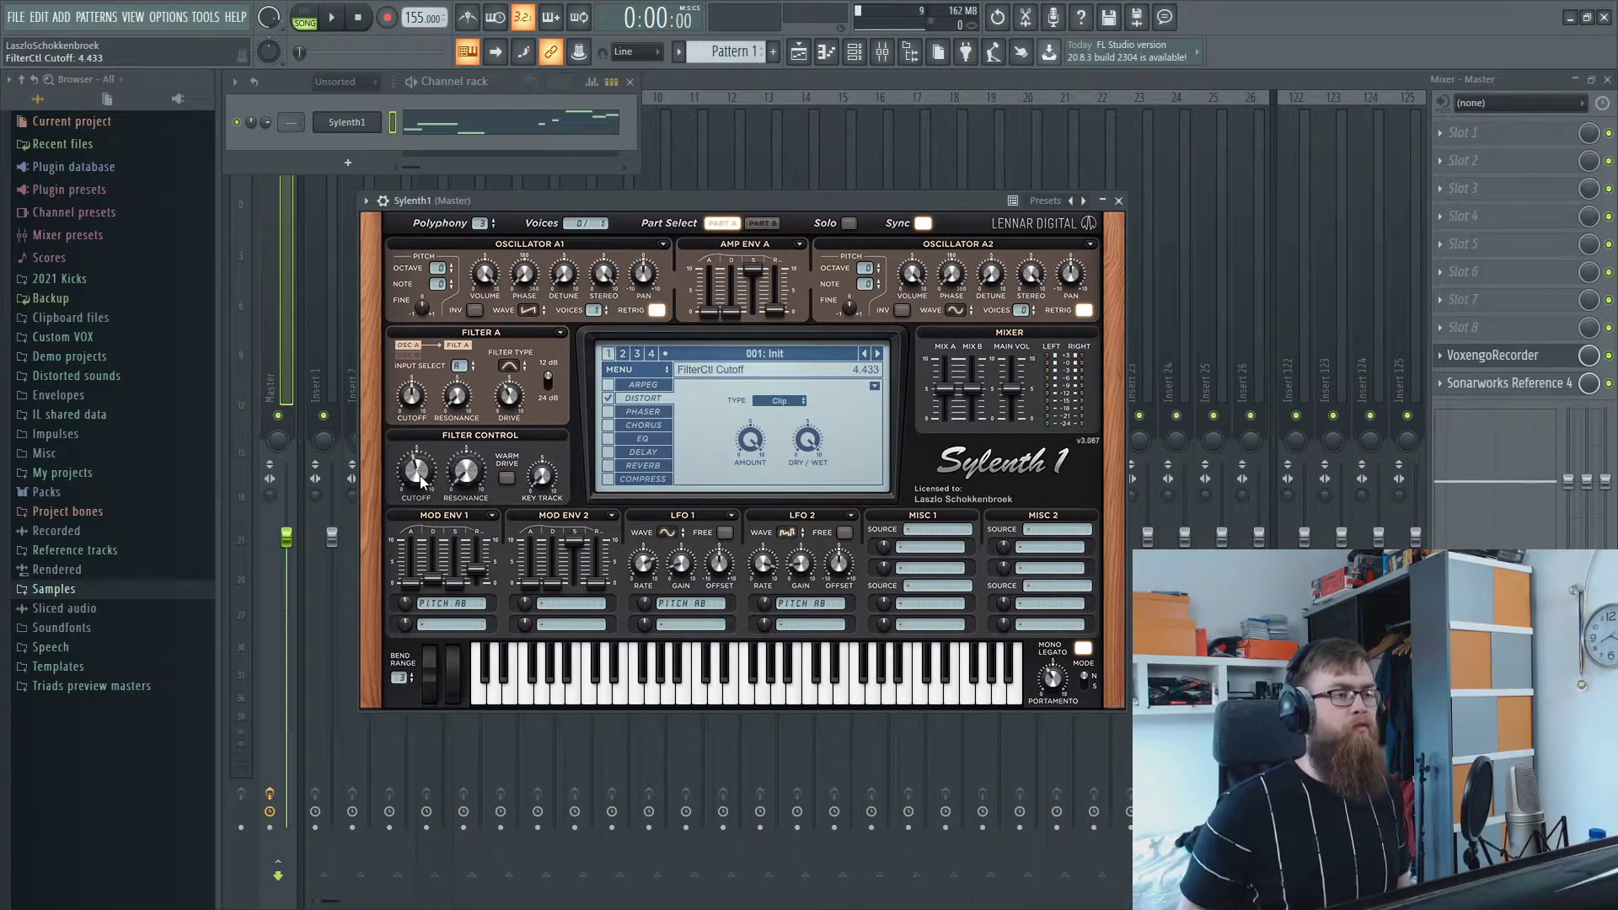
mouse_move(452, 471)
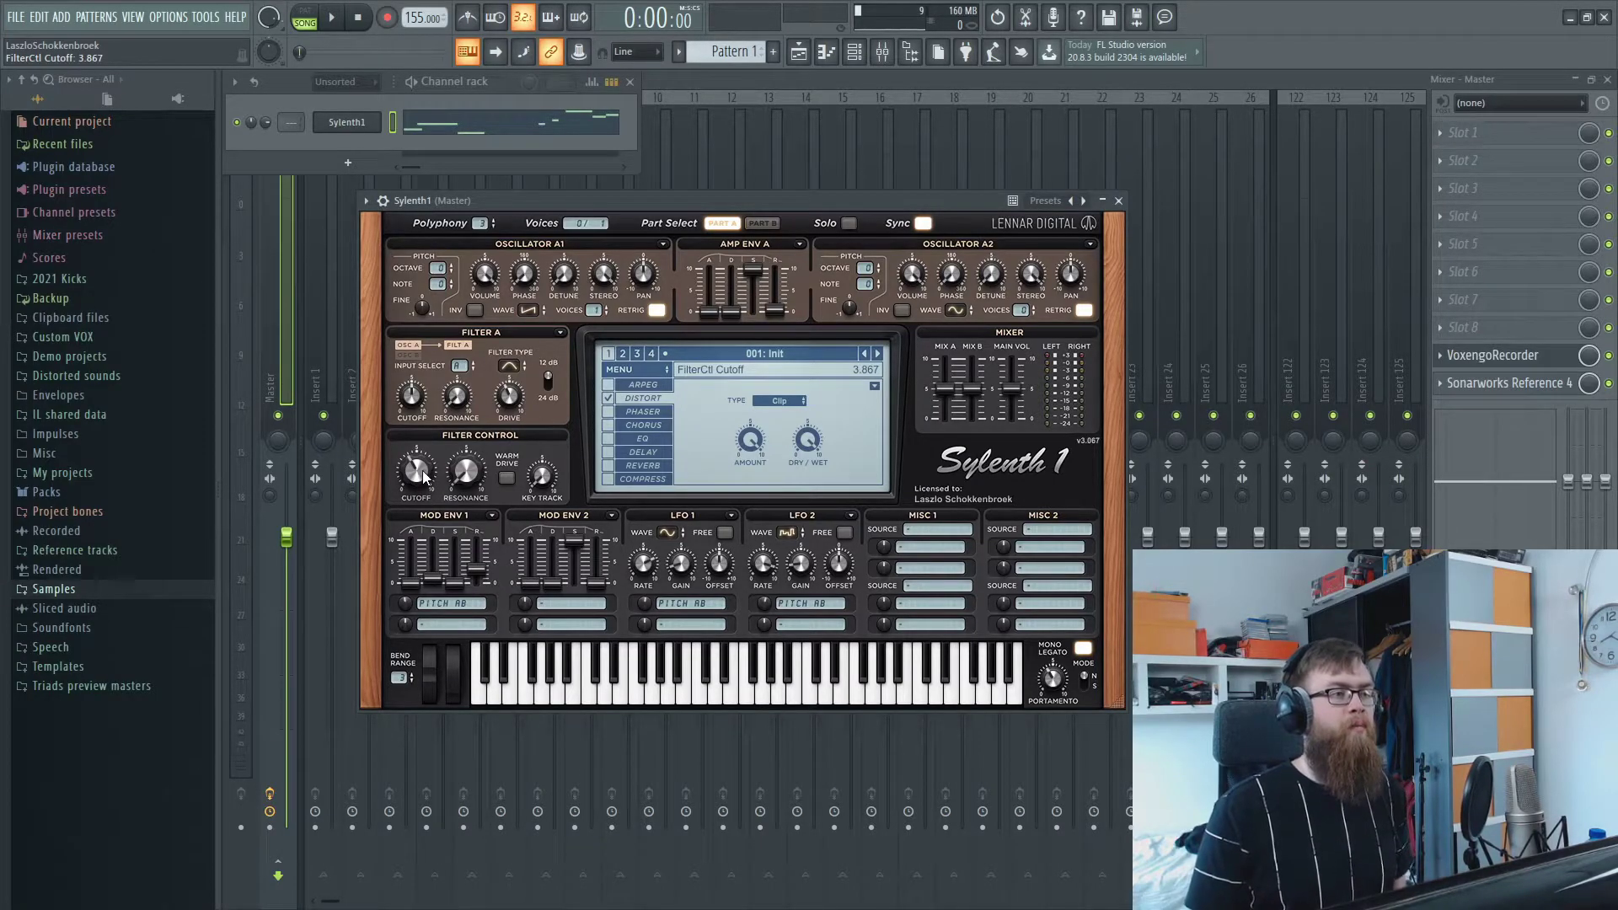
key(space)
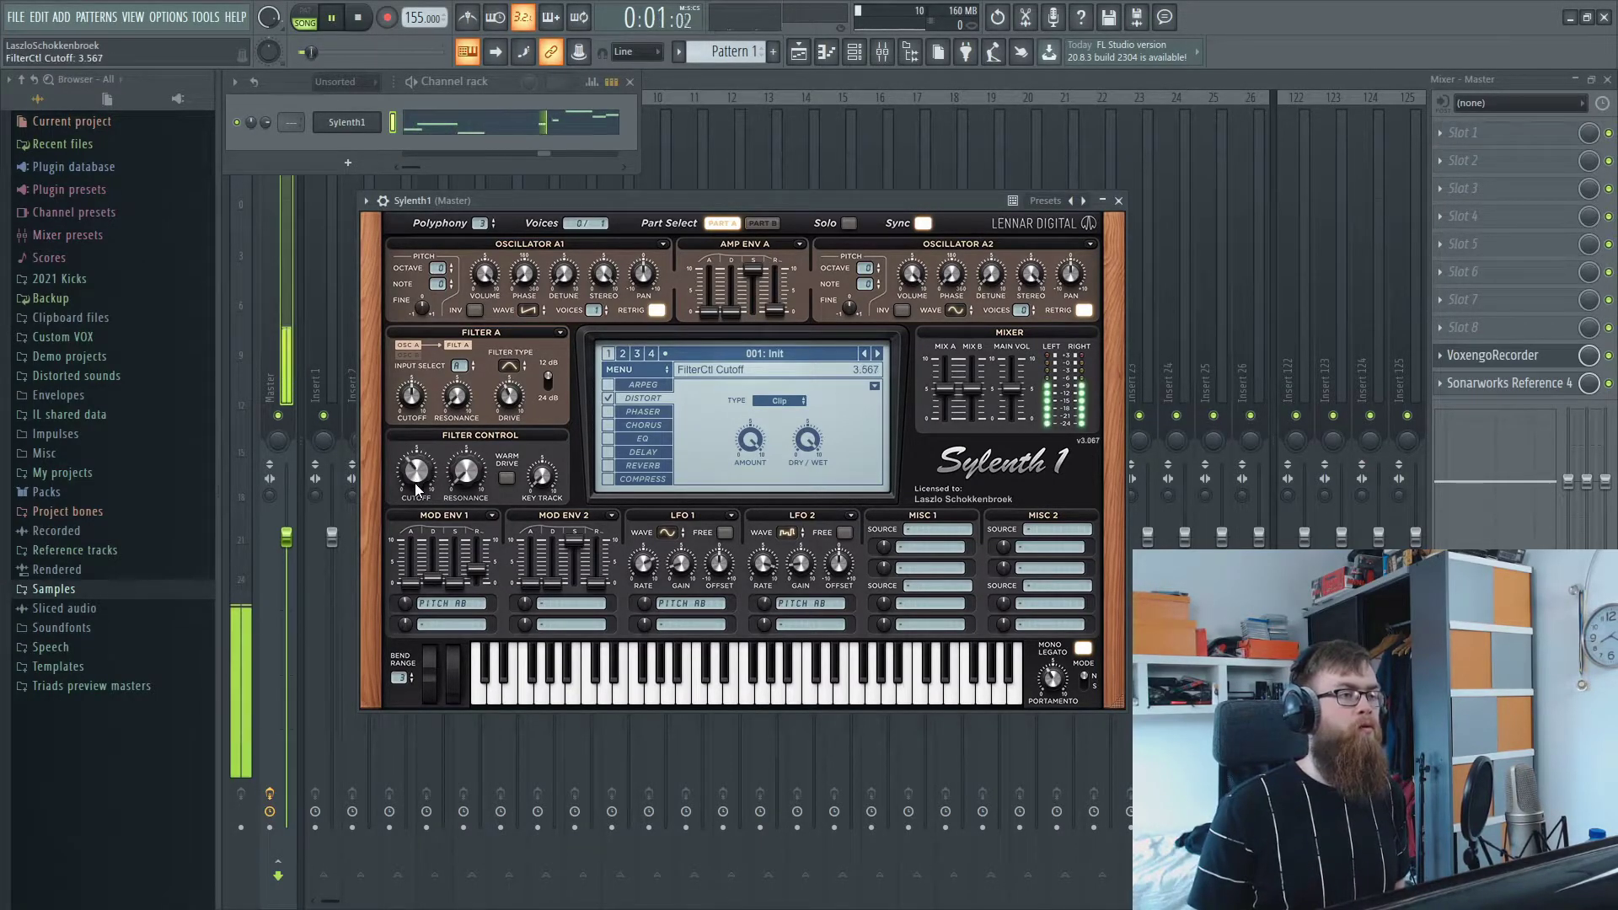
drag(414, 483, 419, 491)
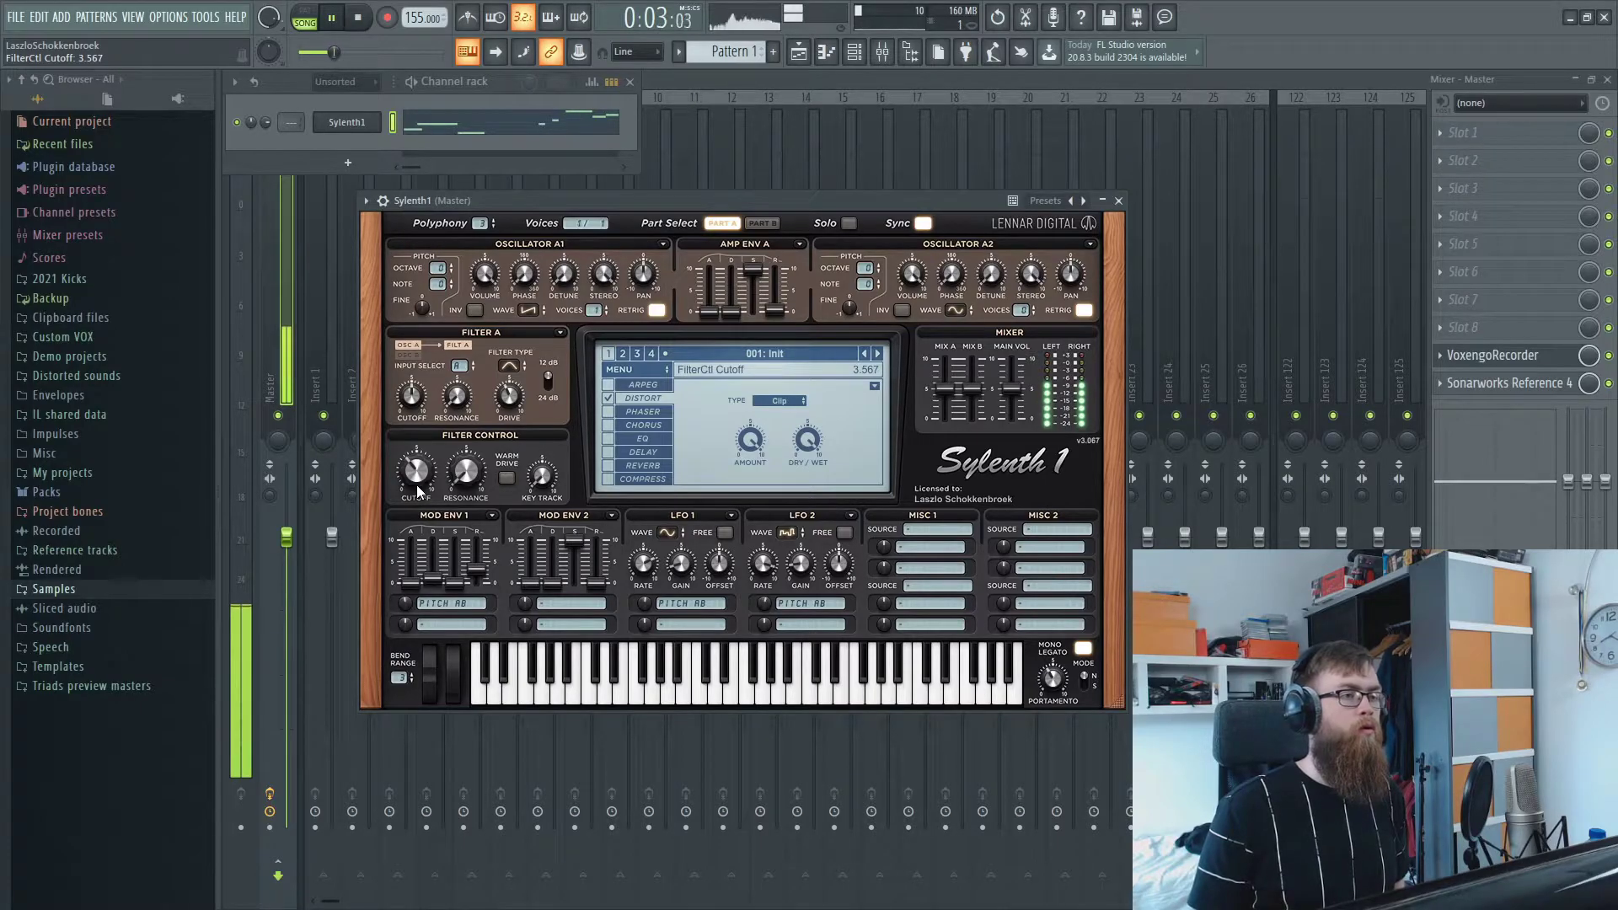
key(space)
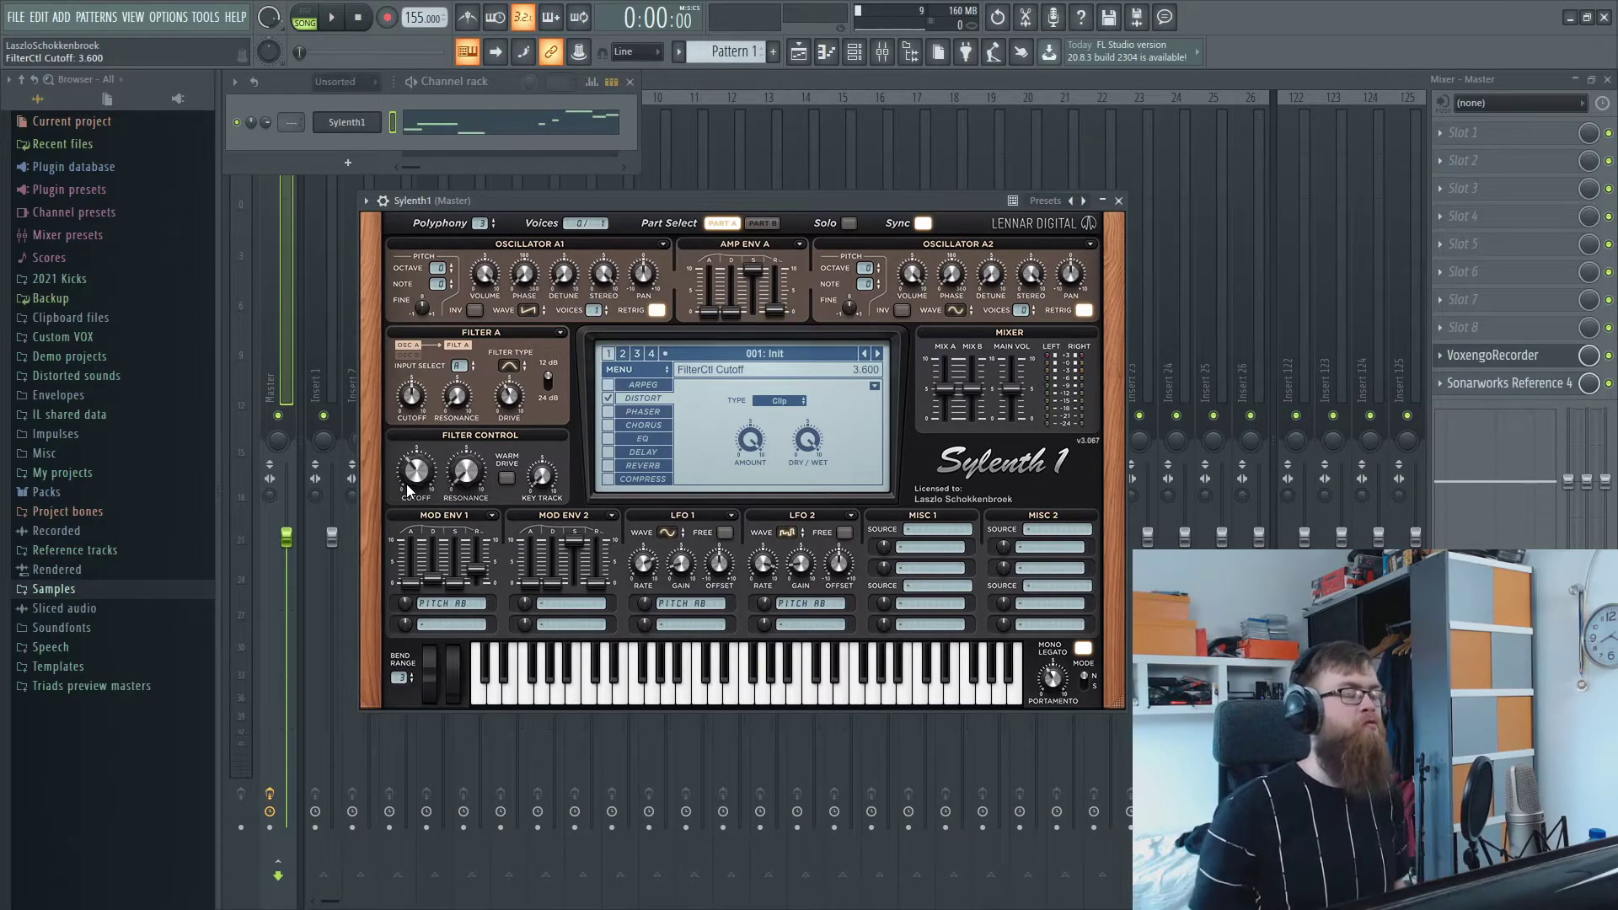
- Set the Filter Control resonance to about 2.47 while the melody plays
key(space)
drag(475, 446, 475, 452)
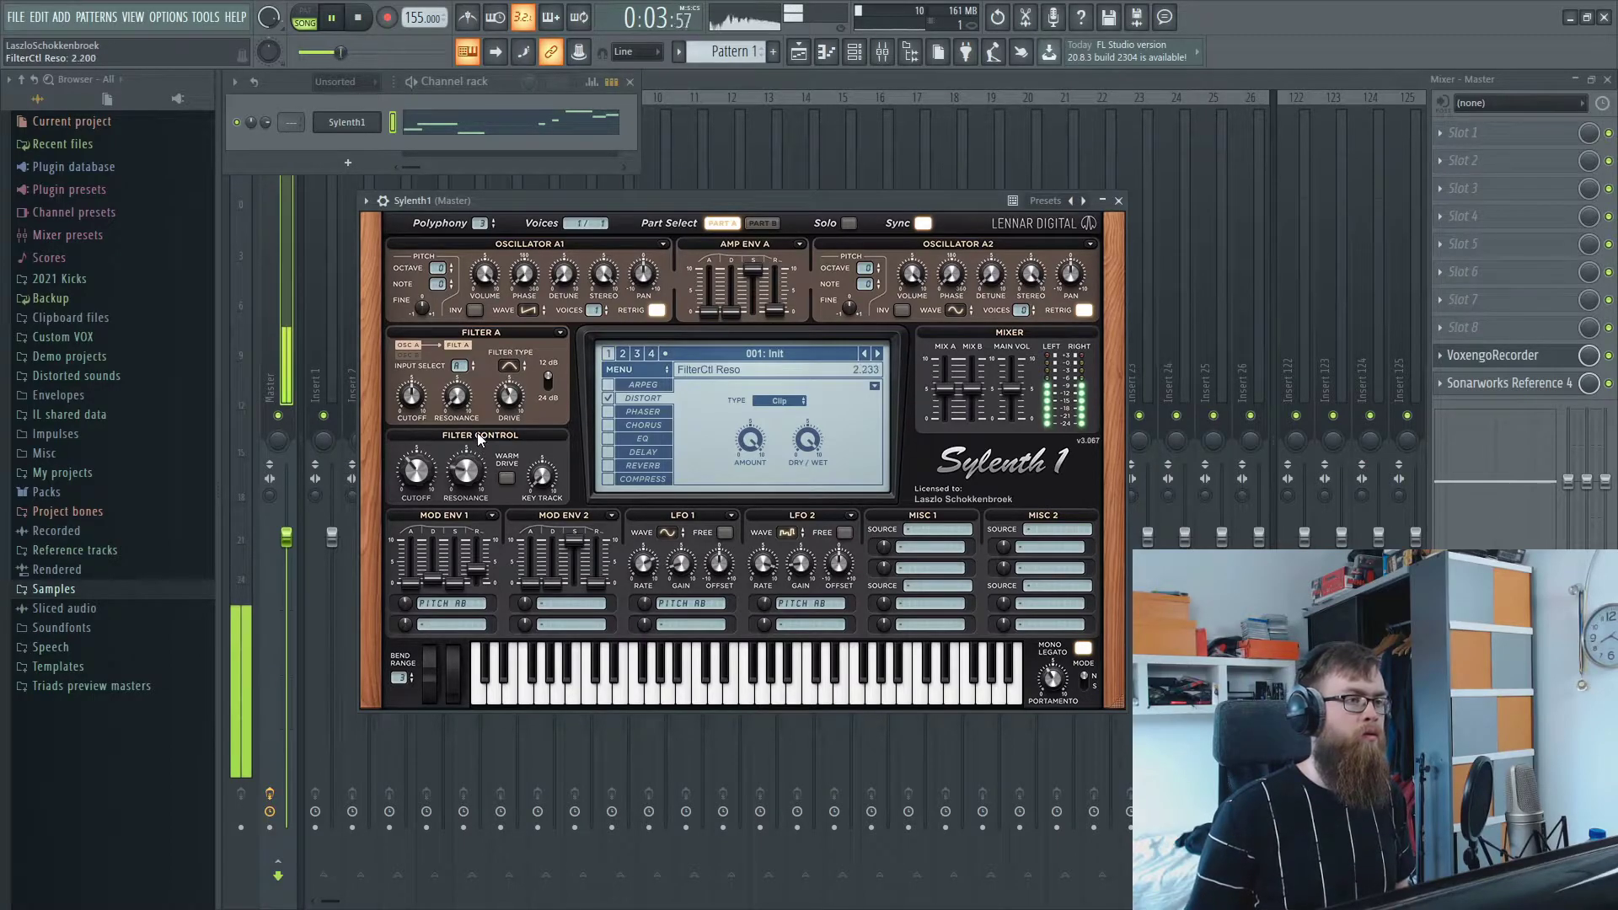
key(space)
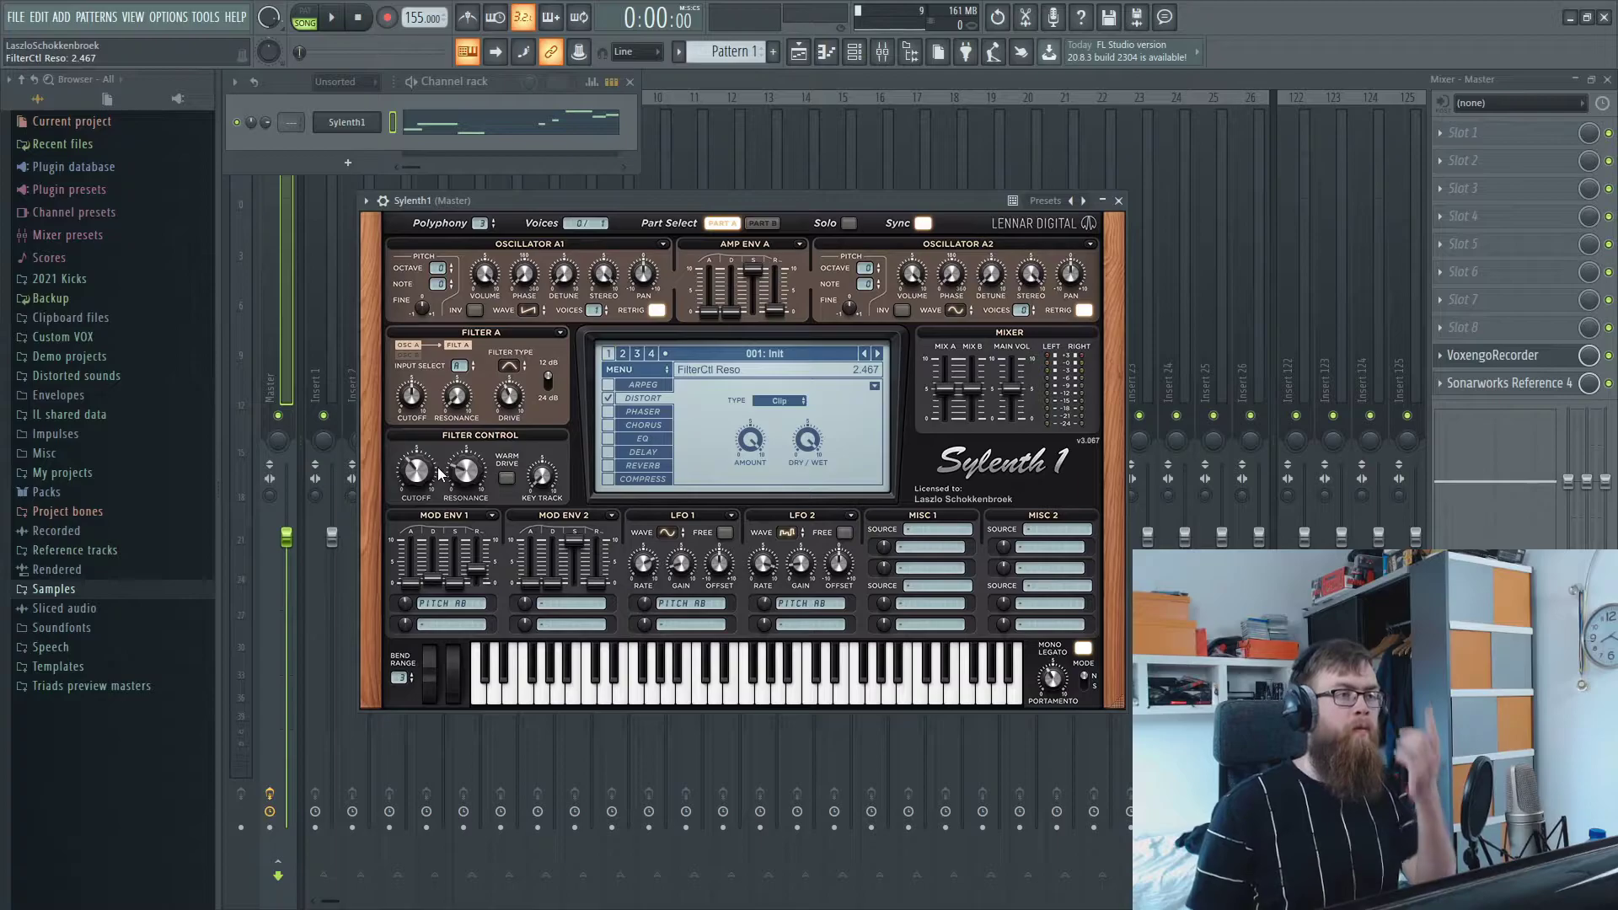
- Load FabFilter Pro-Q 2 in the Master track's first effect slot and build a band-pass curve with a bell boost at its centre
click(1466, 133)
mouse_move(1483, 155)
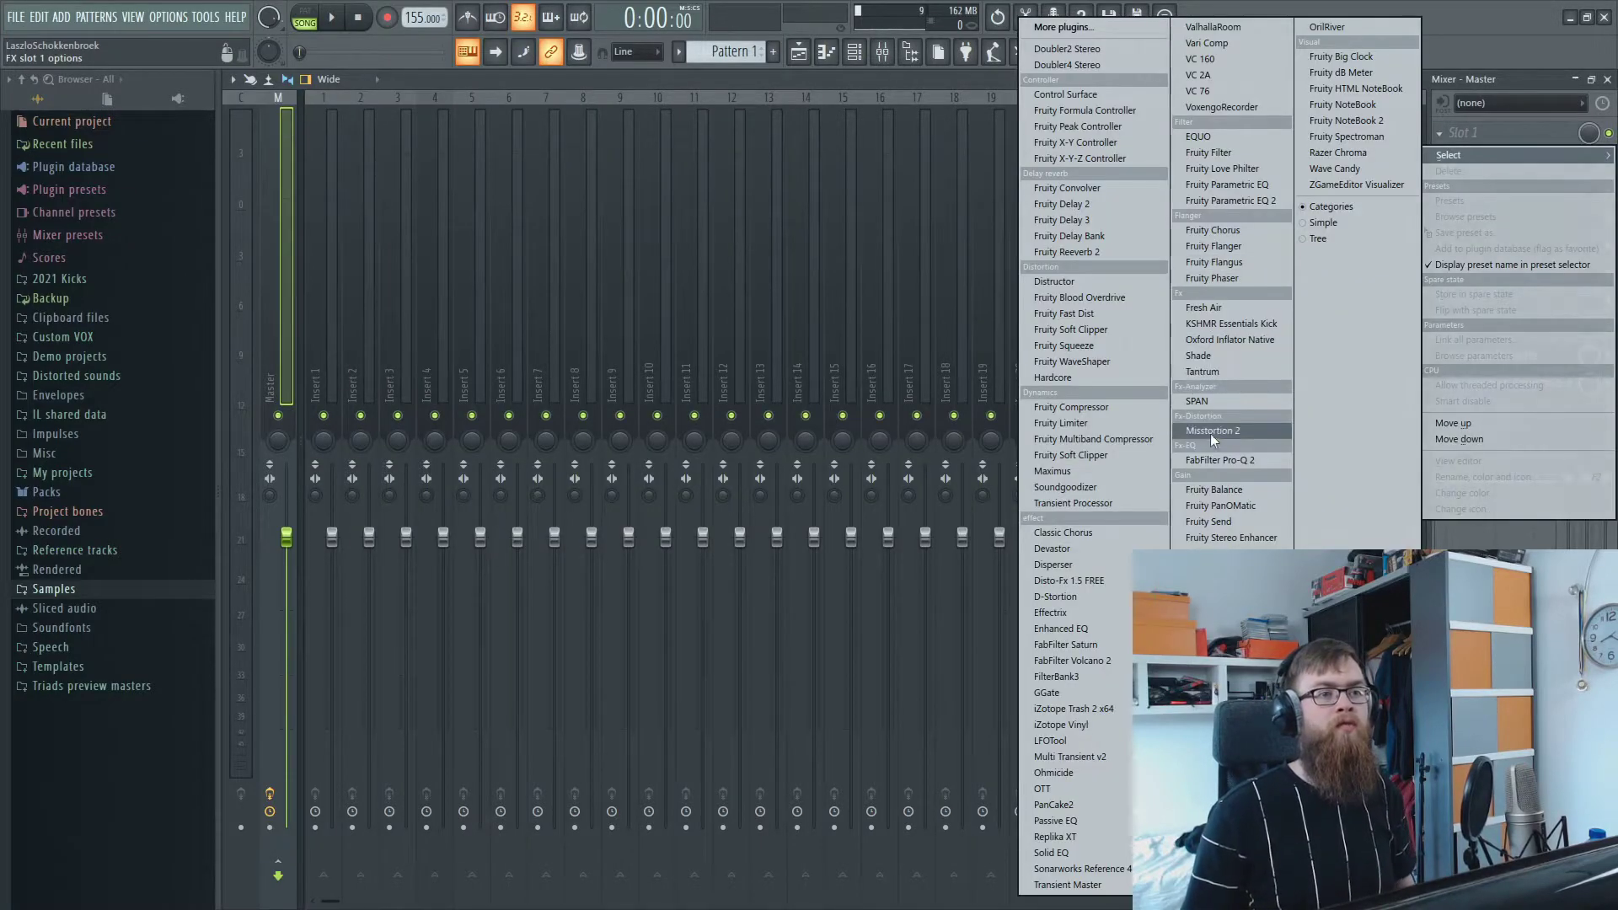
click(1219, 460)
mouse_move(806, 615)
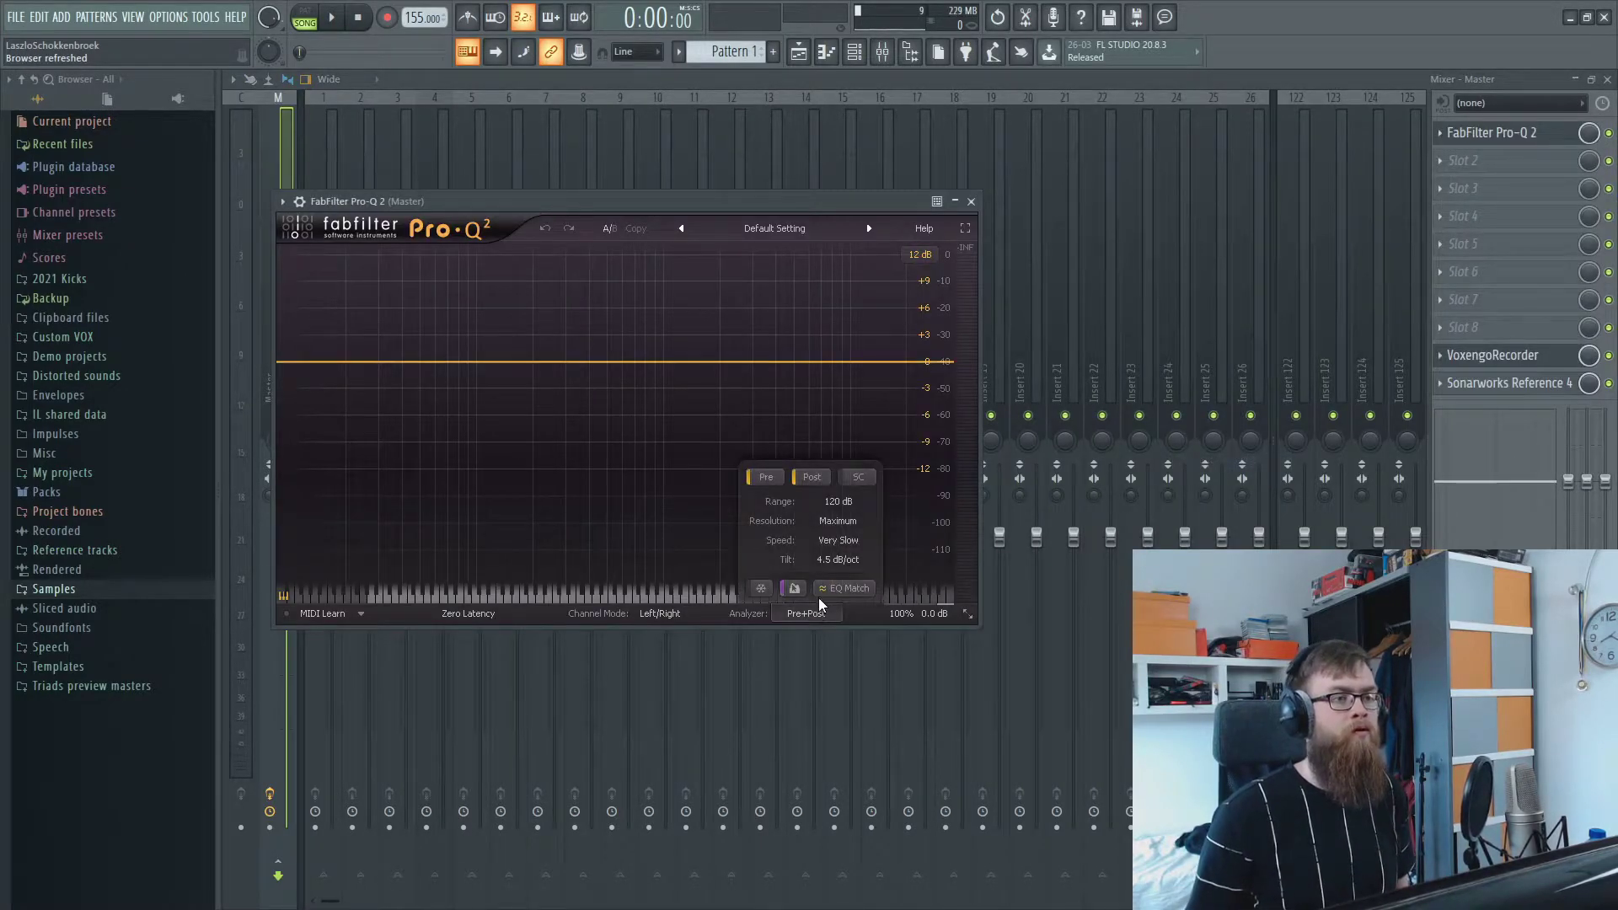
drag(593, 365, 496, 260)
click(337, 533)
click(352, 666)
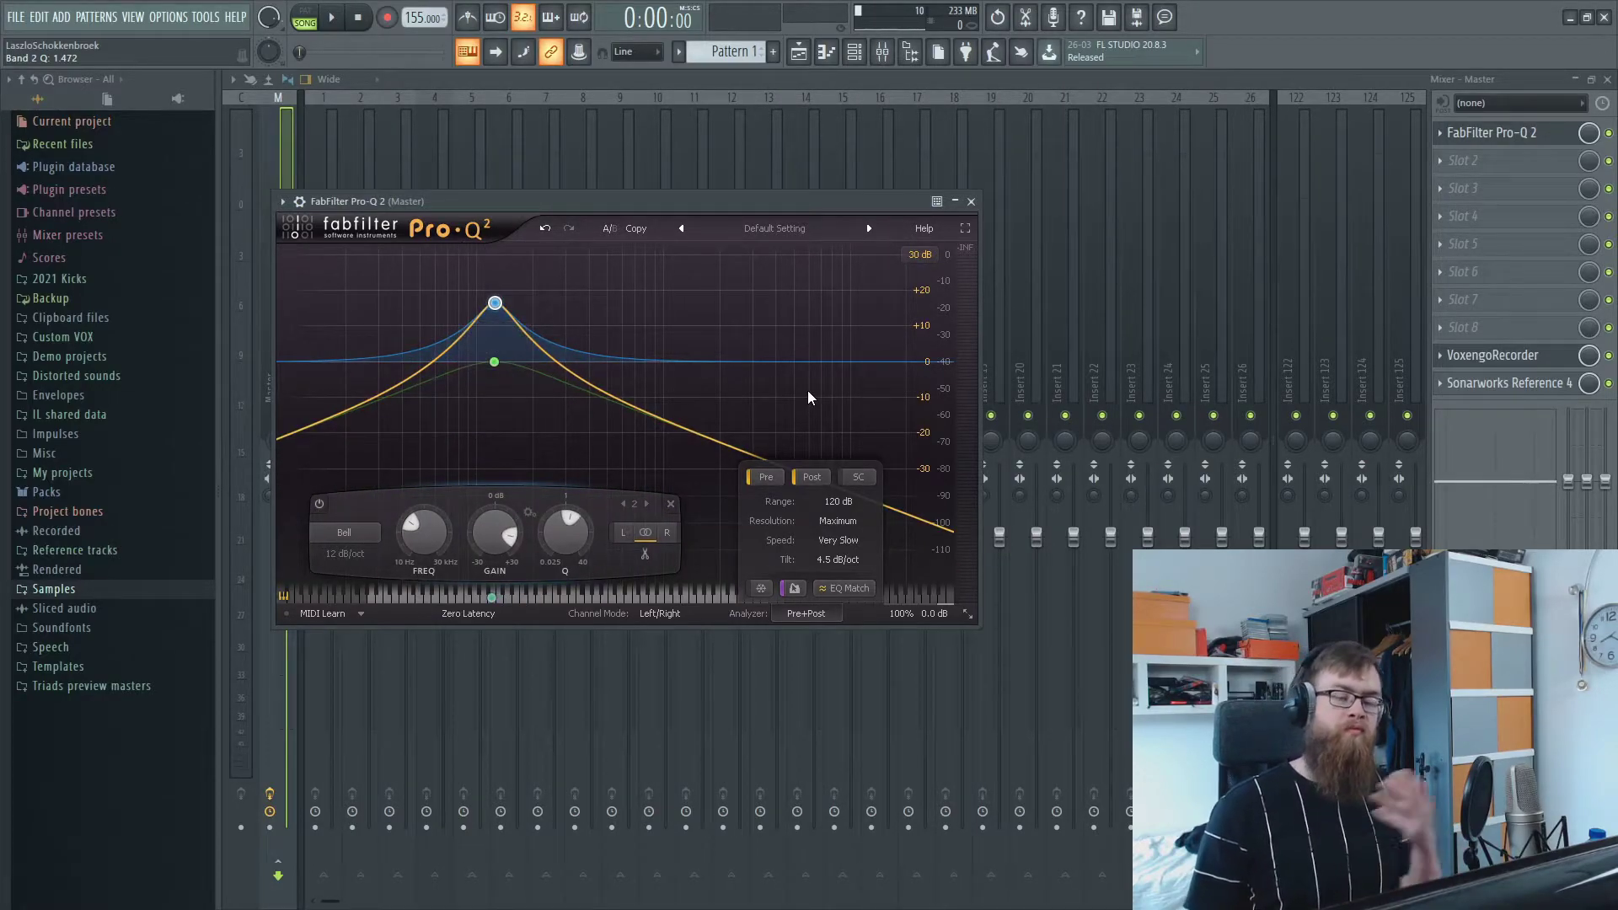
- Return to Sylenth1, start playback and raise the Filter Control resonance to about 3.77
click(1451, 150)
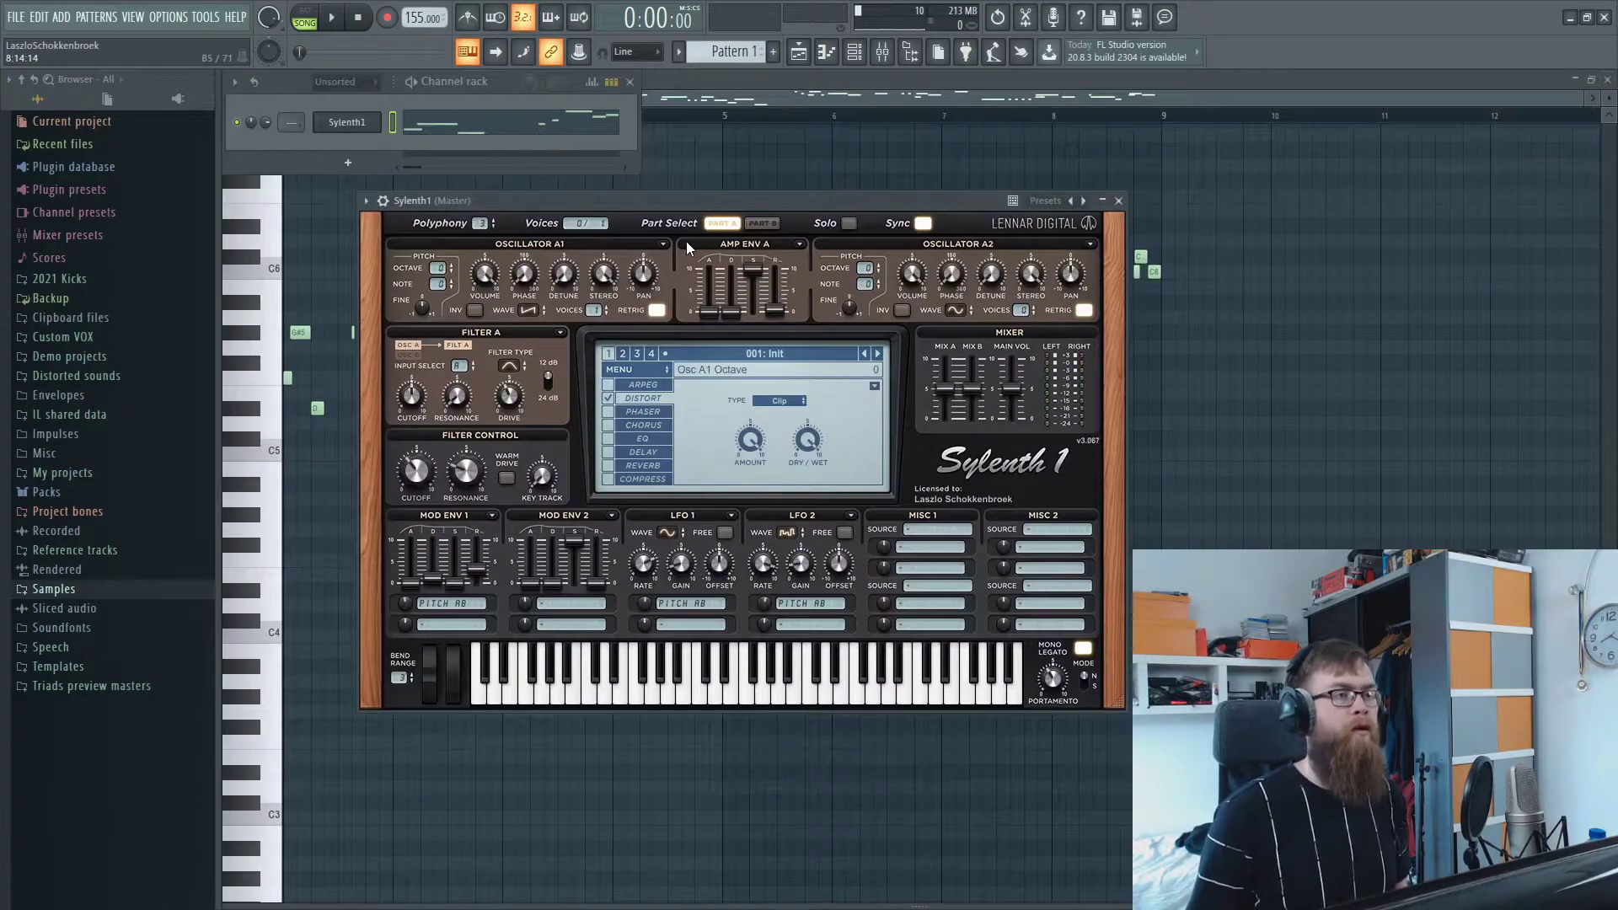
drag(699, 200, 760, 202)
key(space)
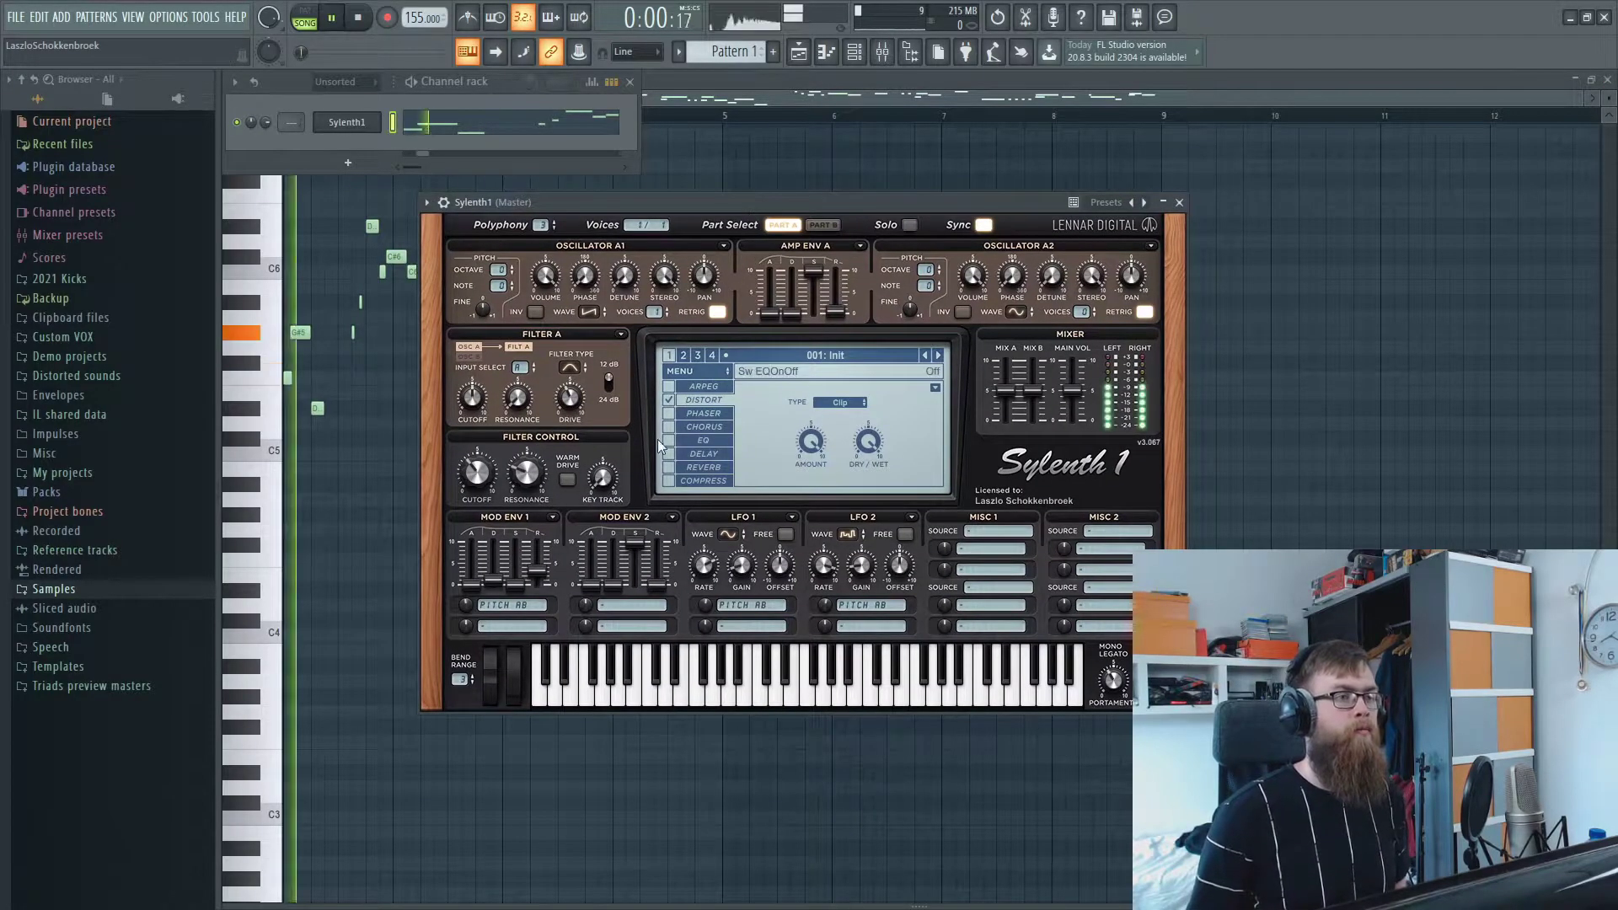
drag(534, 482, 531, 452)
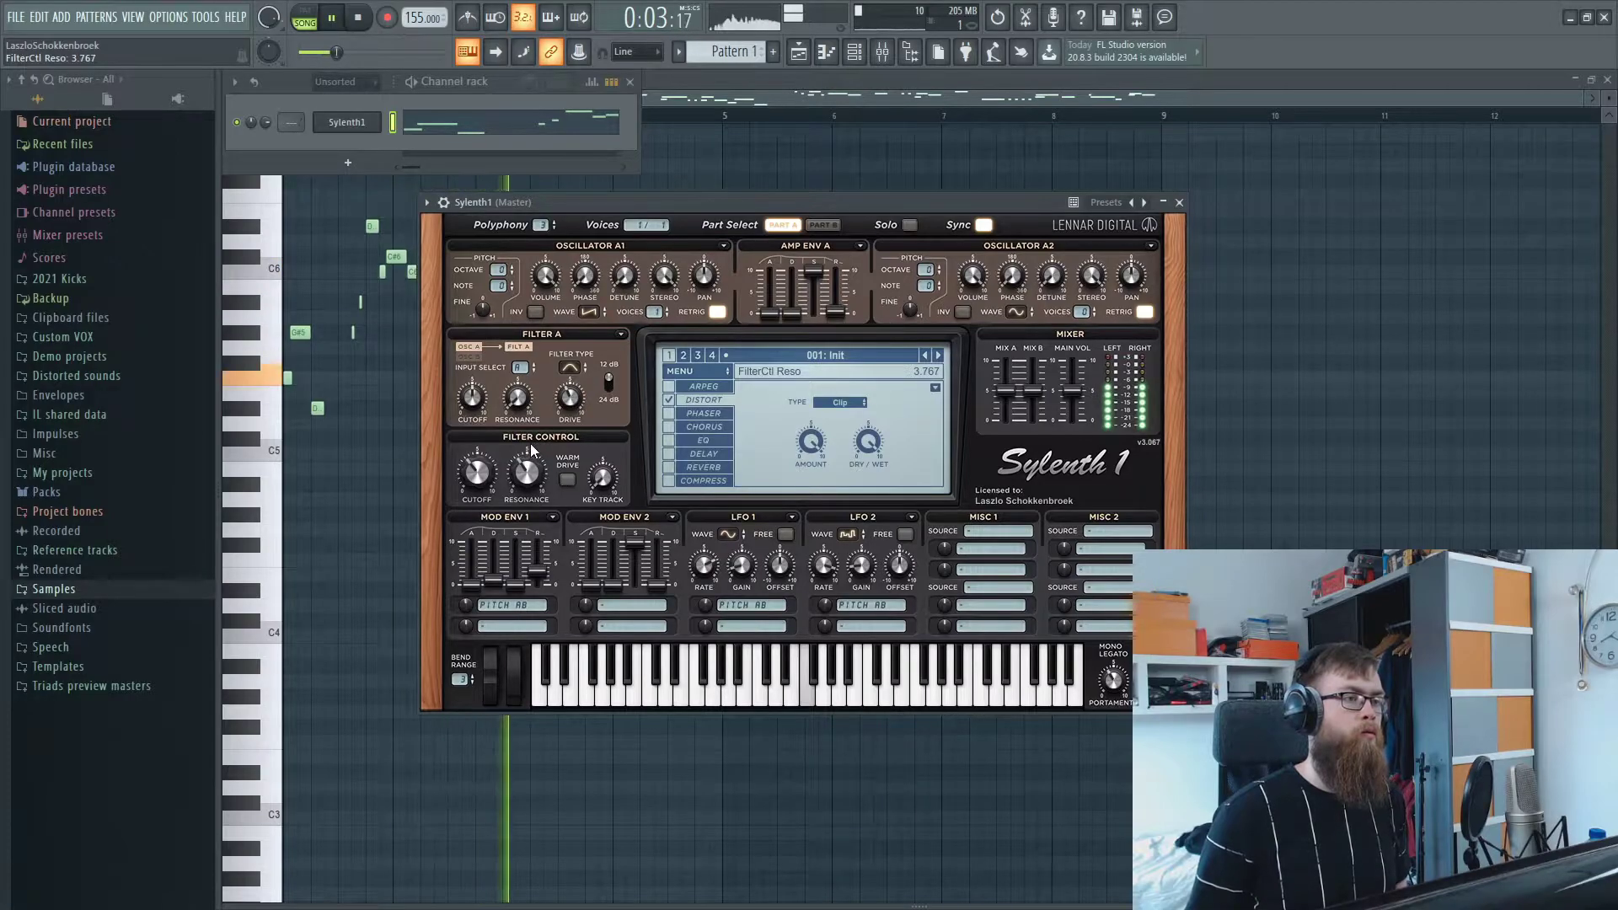
- Readjust the Filter Control cutoff and resonance and raise the LFO 1 pitch amount to about 1.33 during playback
click(495, 474)
drag(526, 474, 523, 499)
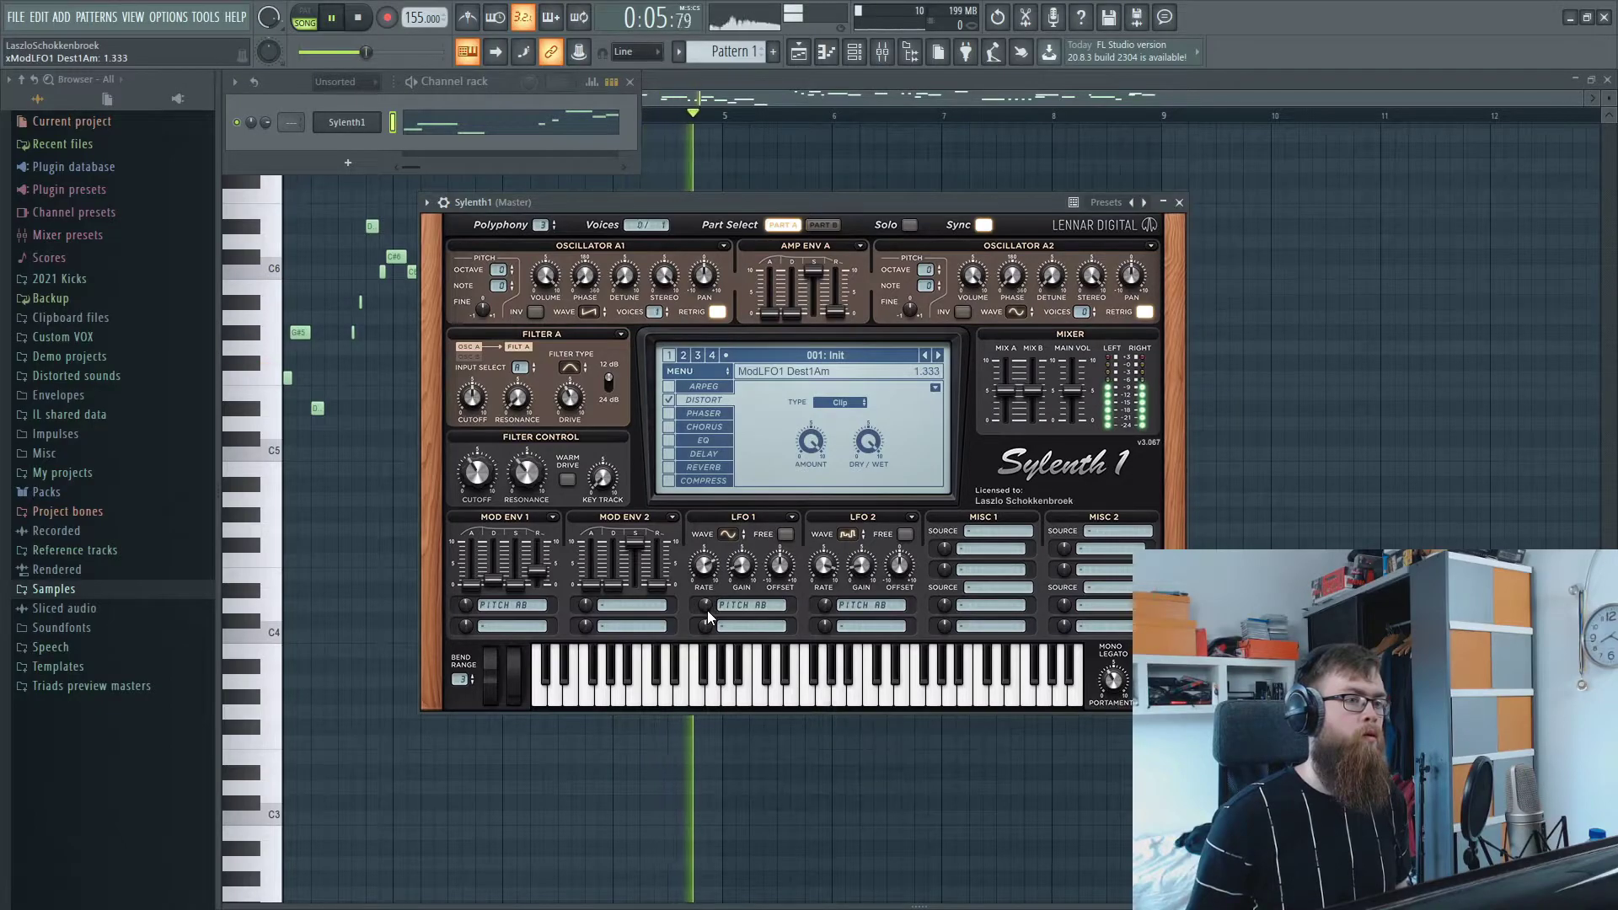
key(space)
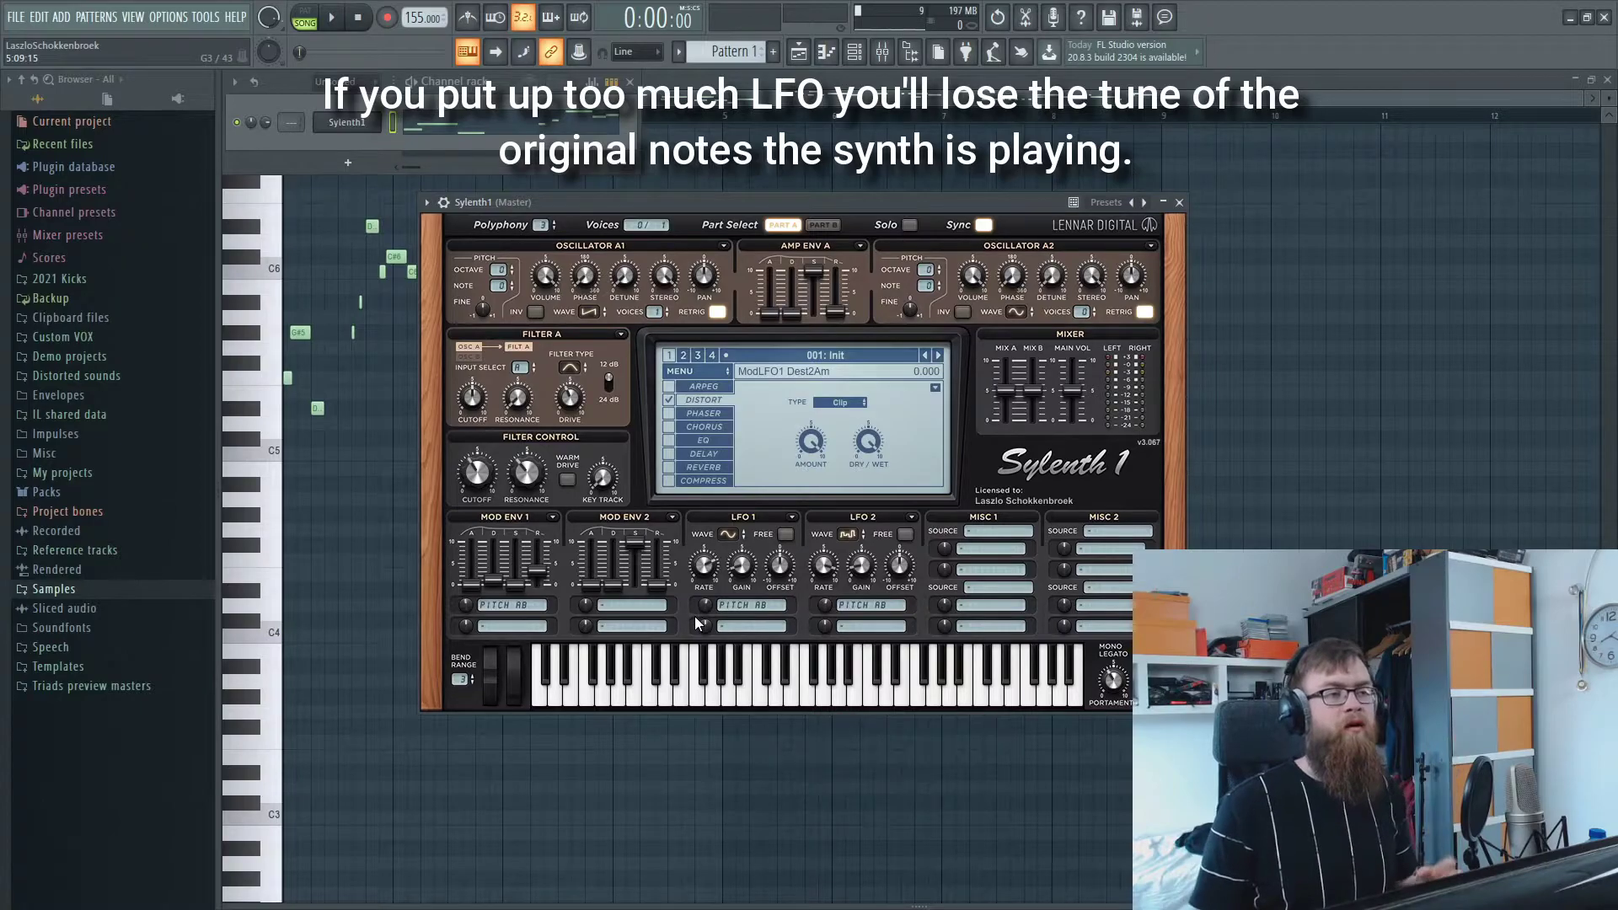
- Lower the LFO 1 pitch modulation amount to 1.0 while the melody plays
key(space)
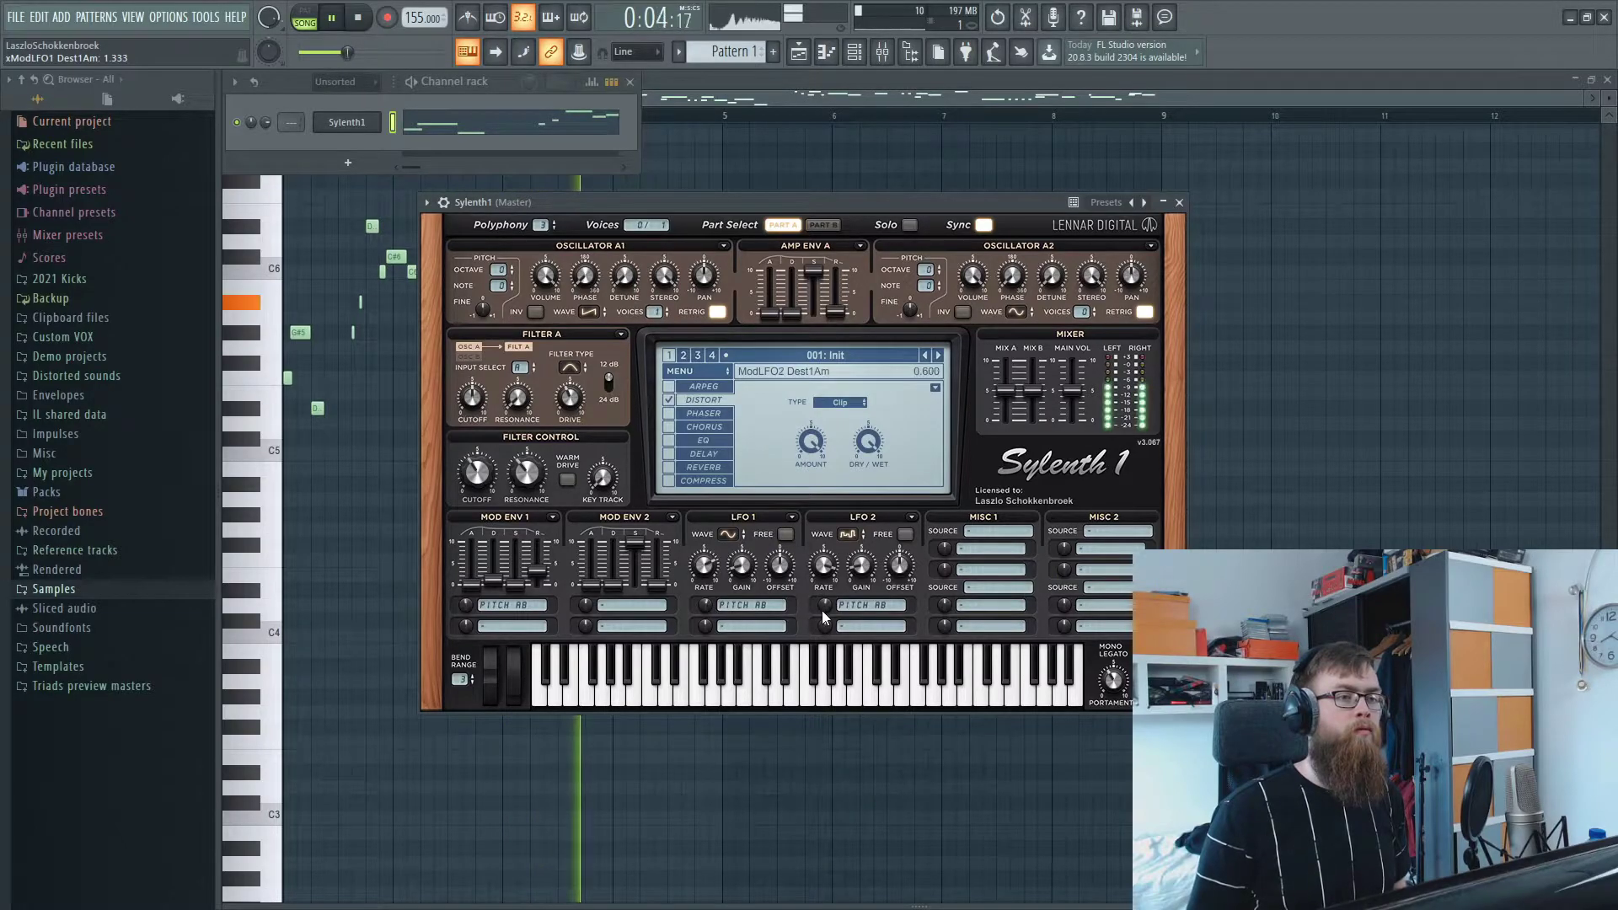
scroll(705, 604, down, 2)
scroll(705, 604, up, 1)
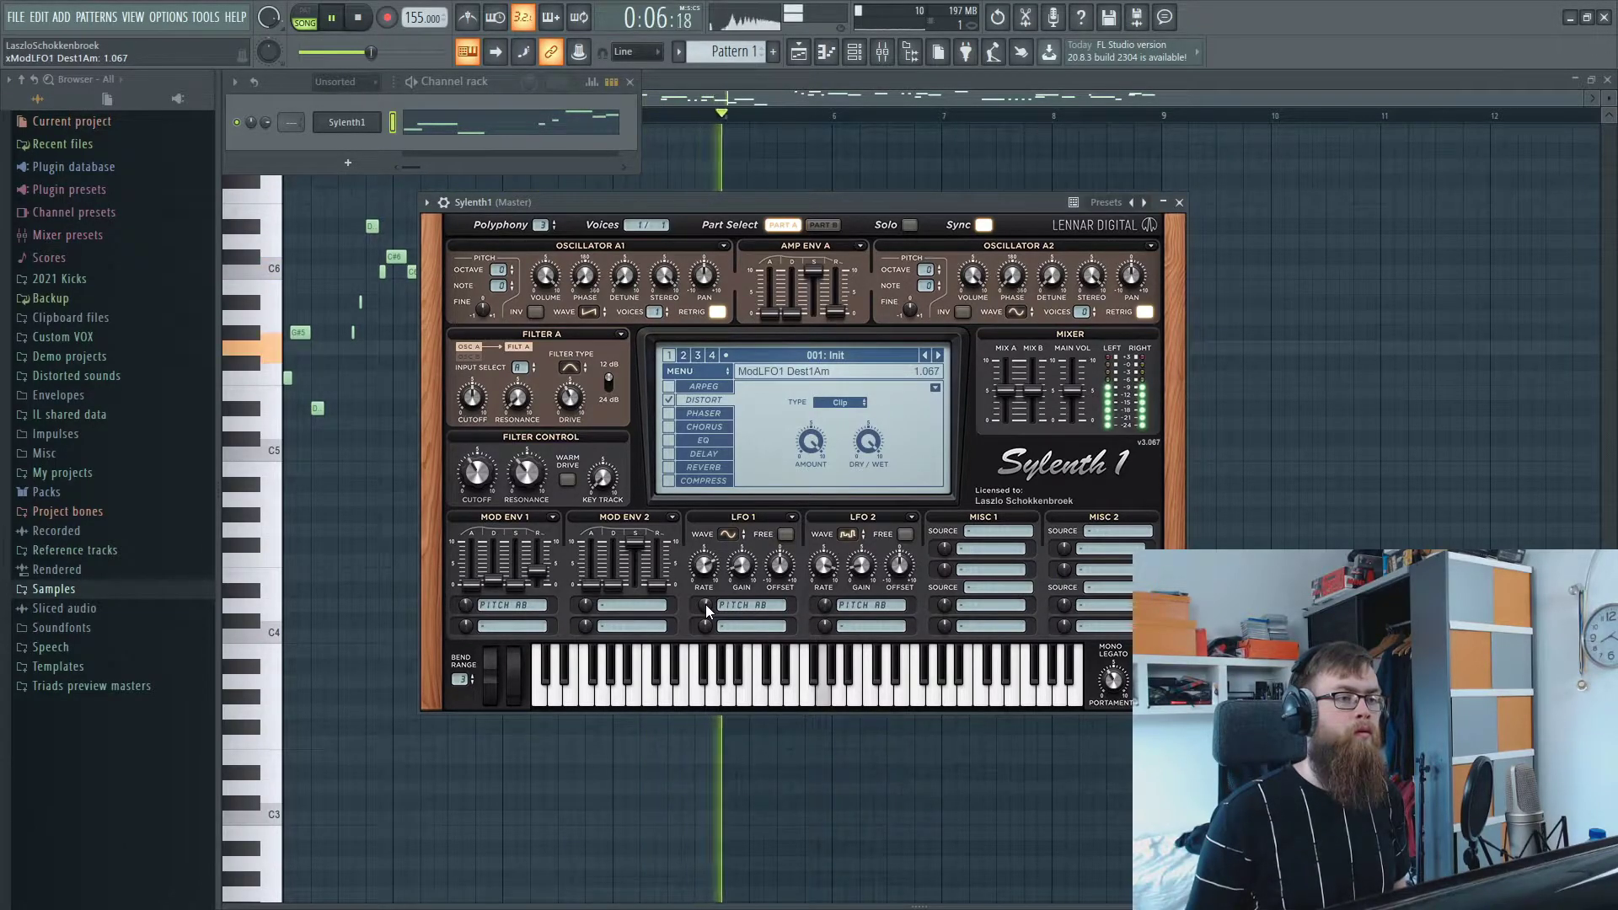
drag(707, 604, 707, 607)
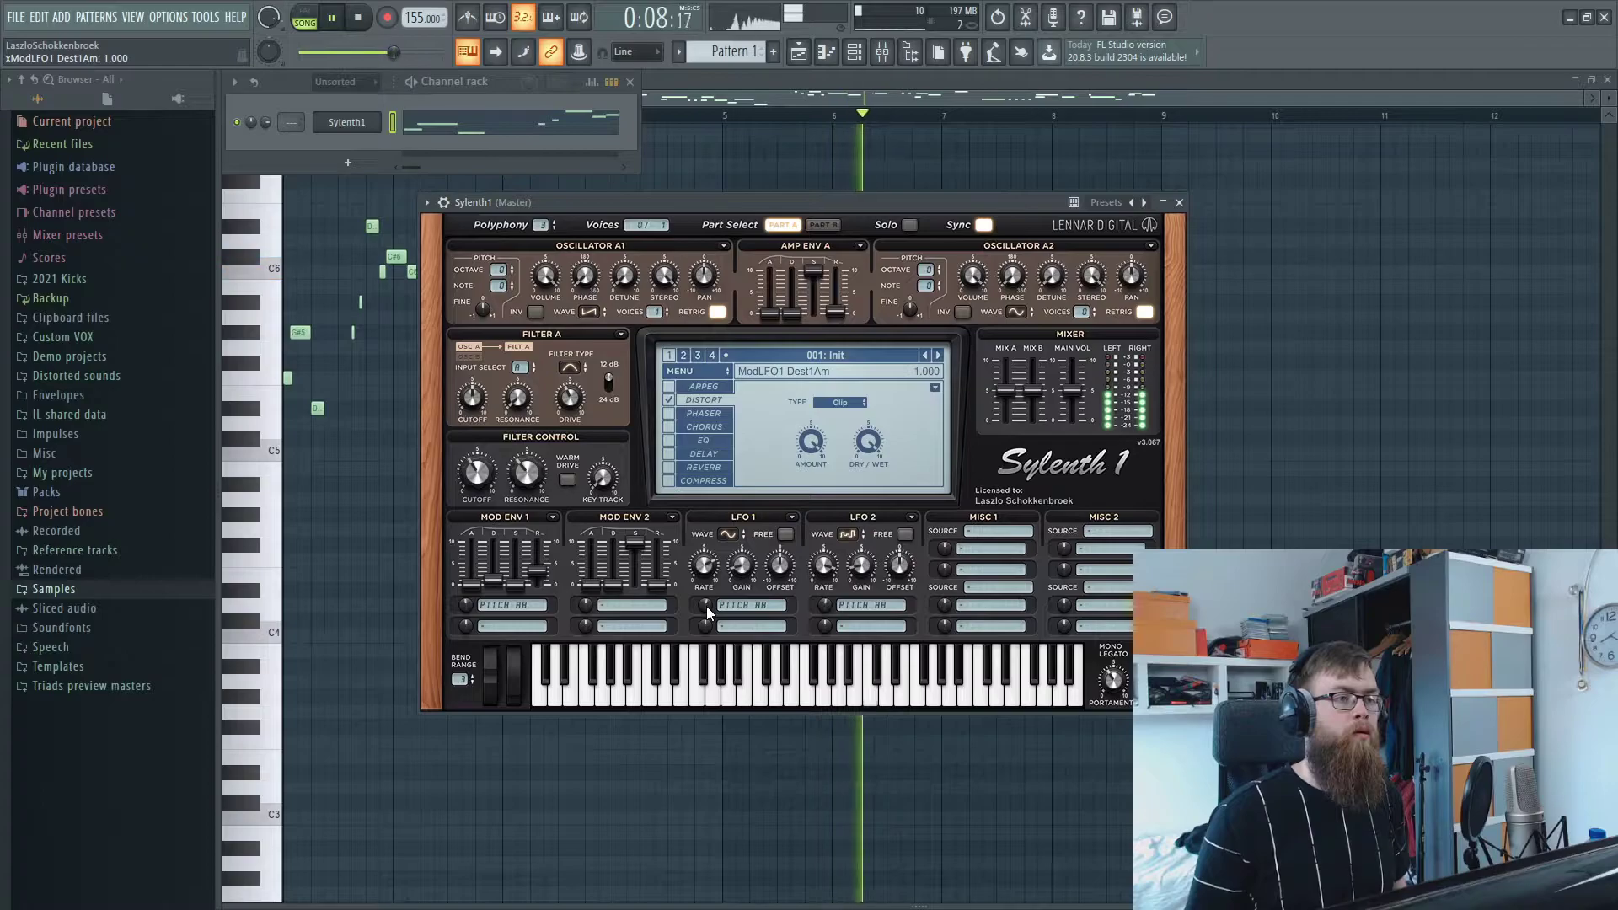
- Audition different Filter Control key track amounts, settling on key track 10 with the cutoff at about 0.33
drag(601, 476, 606, 606)
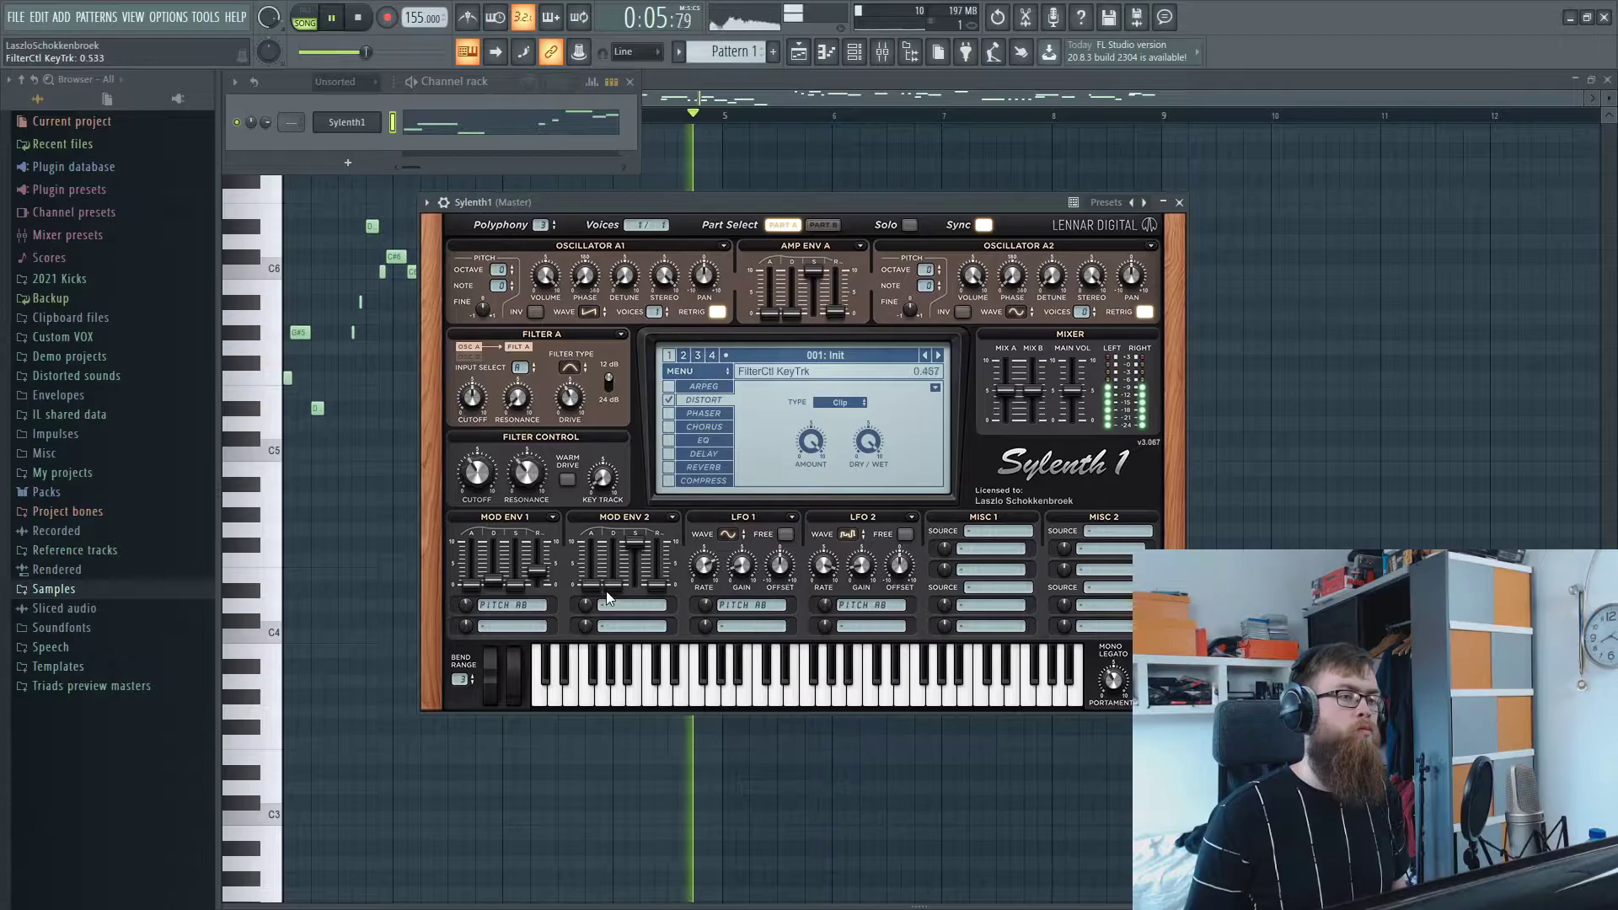
key(space)
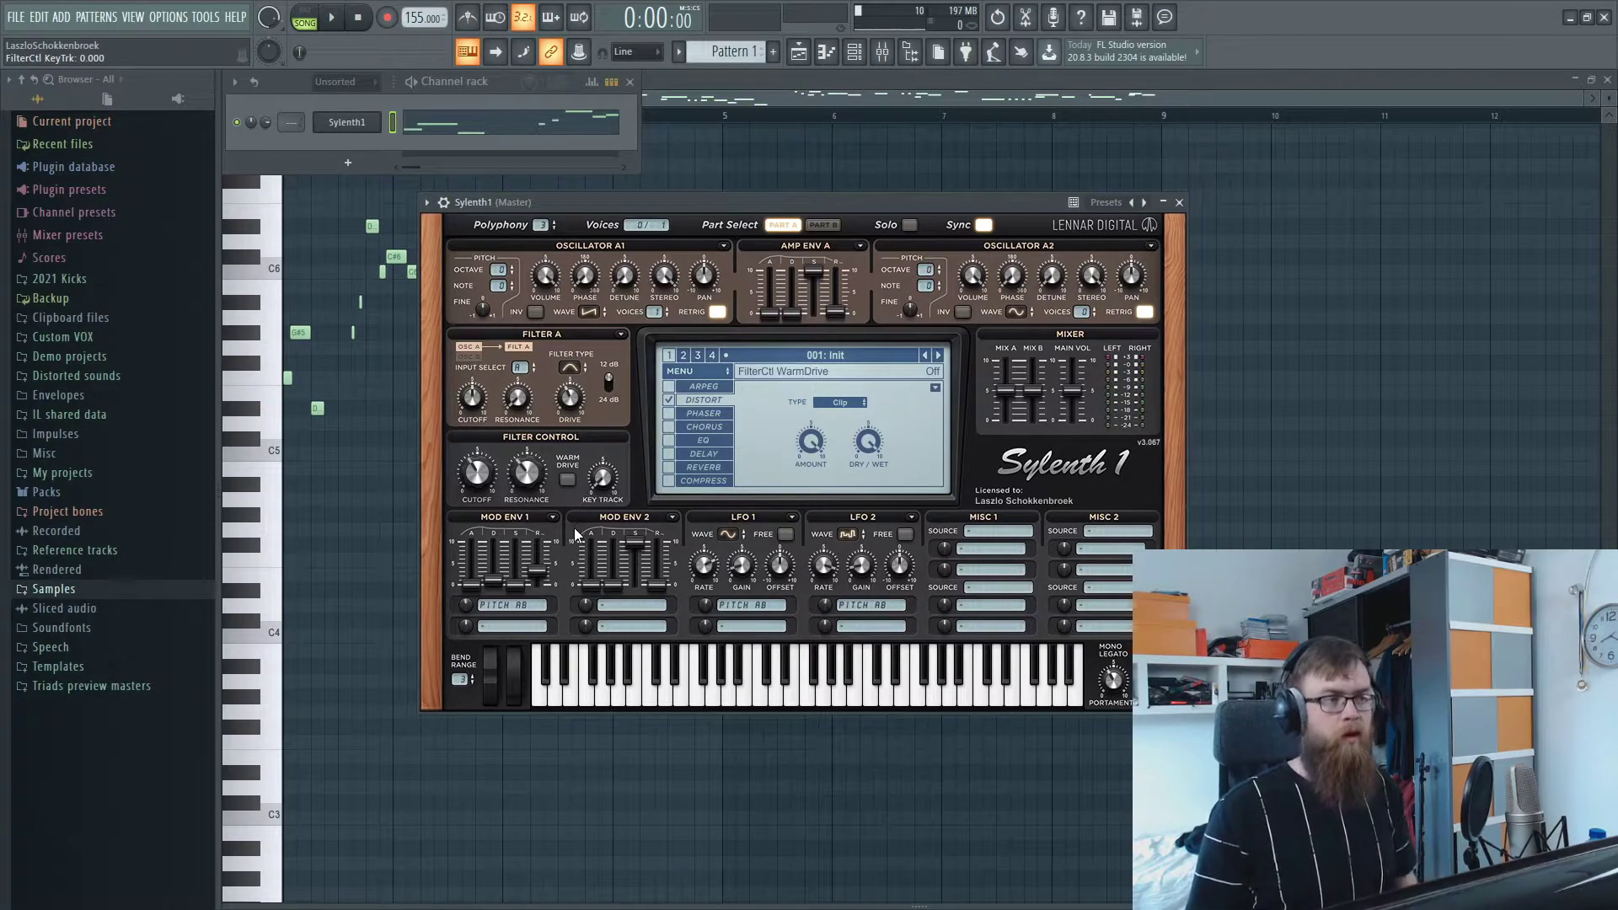
drag(477, 470, 485, 509)
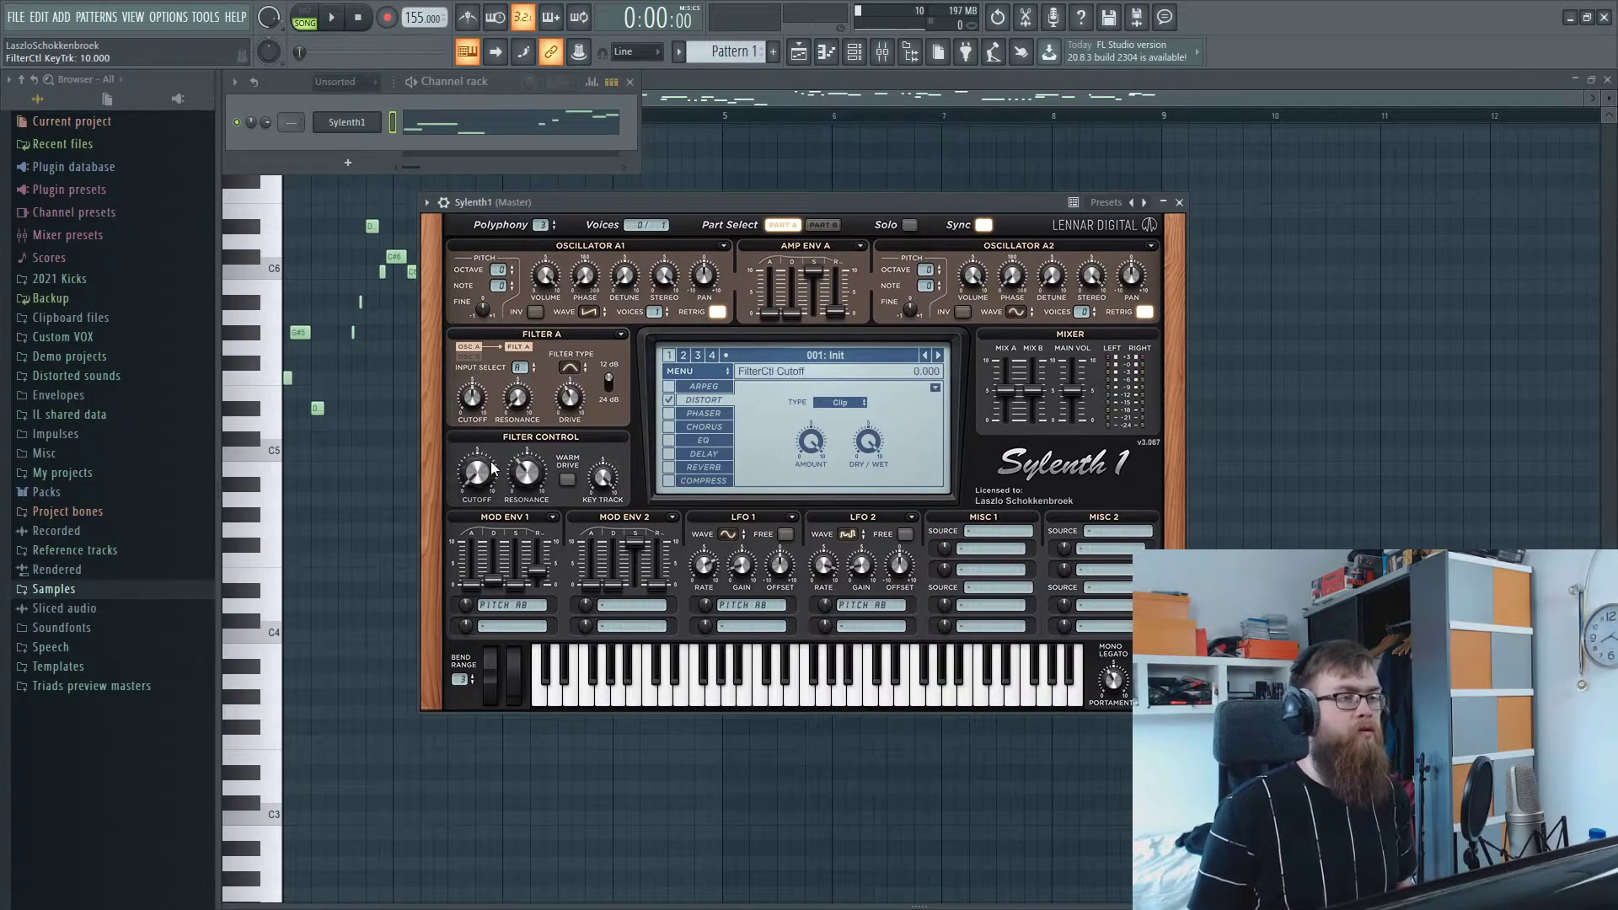
key(space)
drag(484, 455, 483, 463)
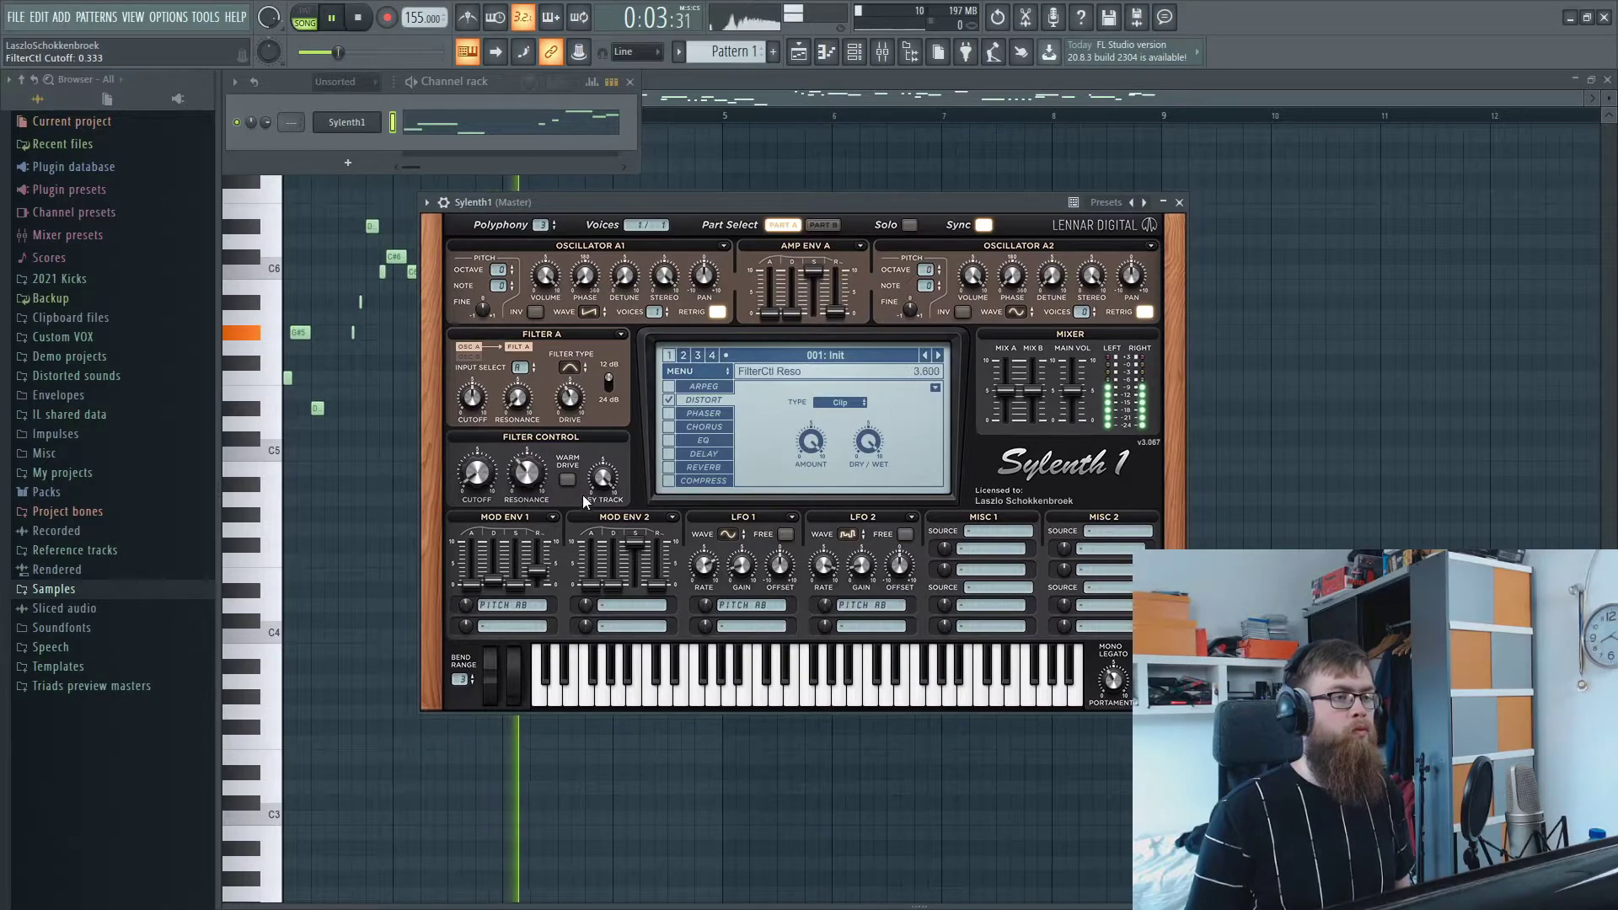
key(space)
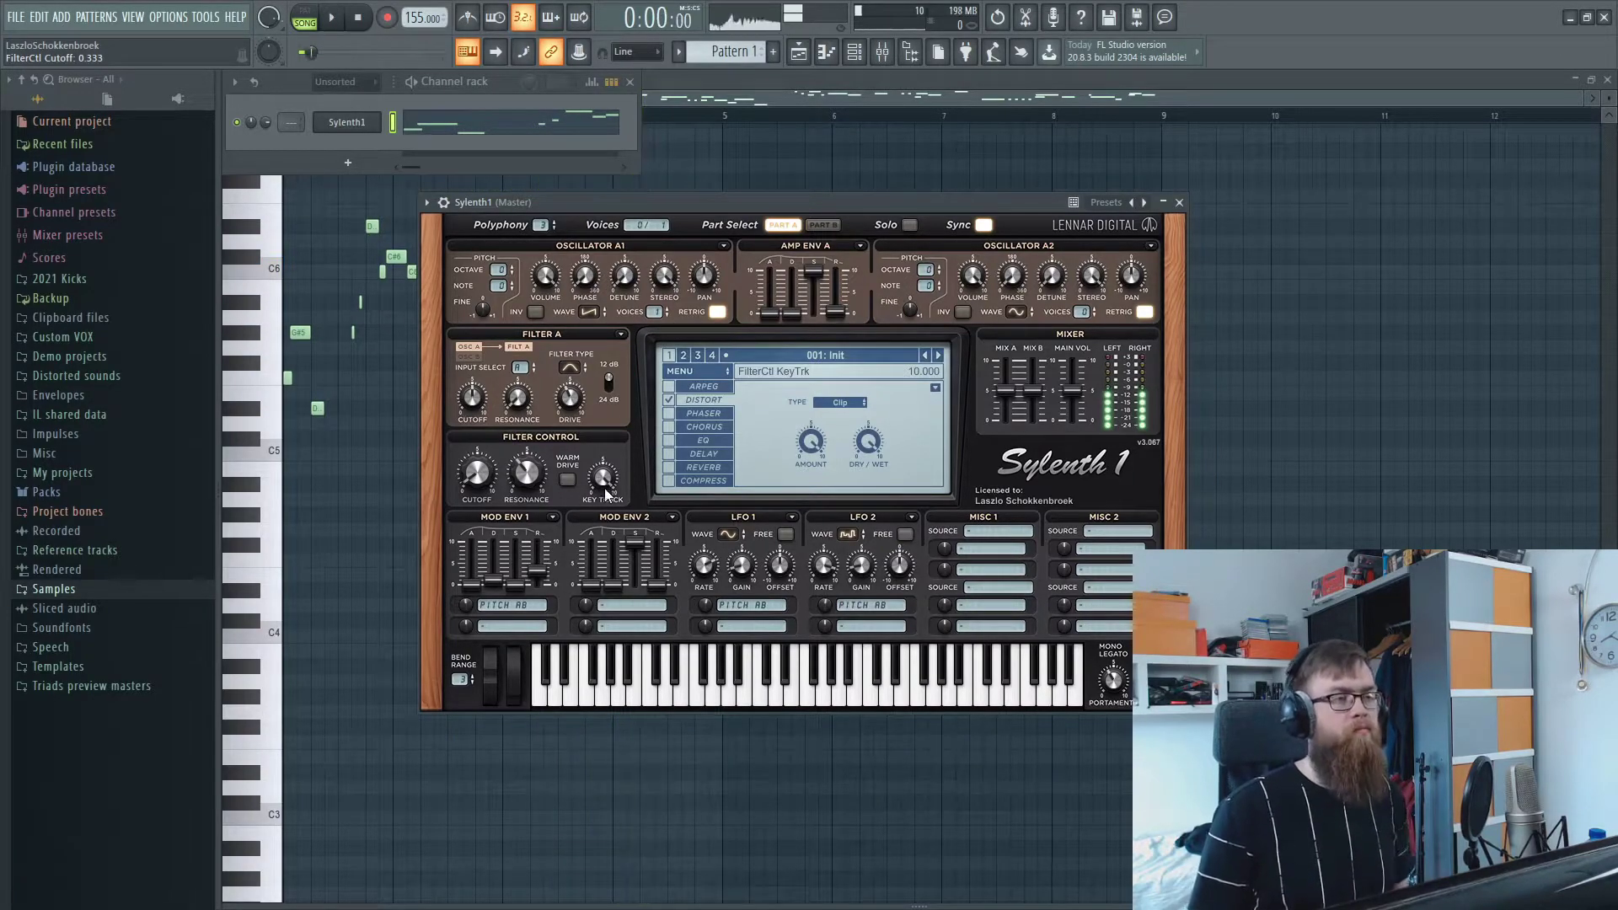
- Play the melody and set the Filter Control key track to 9.6
key(space)
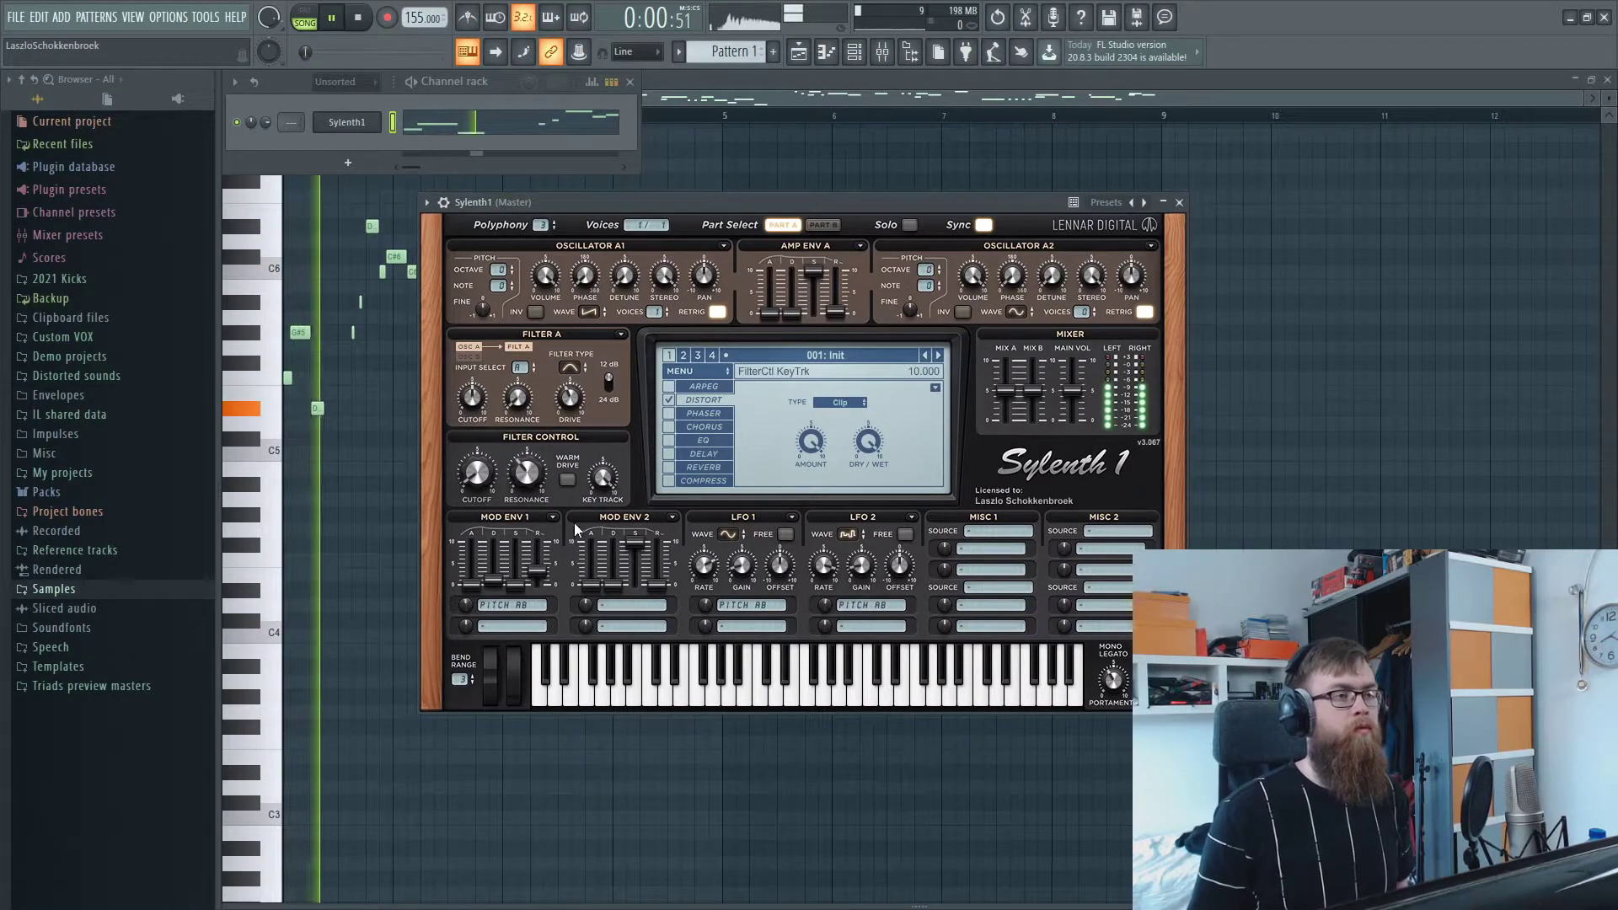
drag(603, 478, 604, 497)
scroll(607, 491, down, 1)
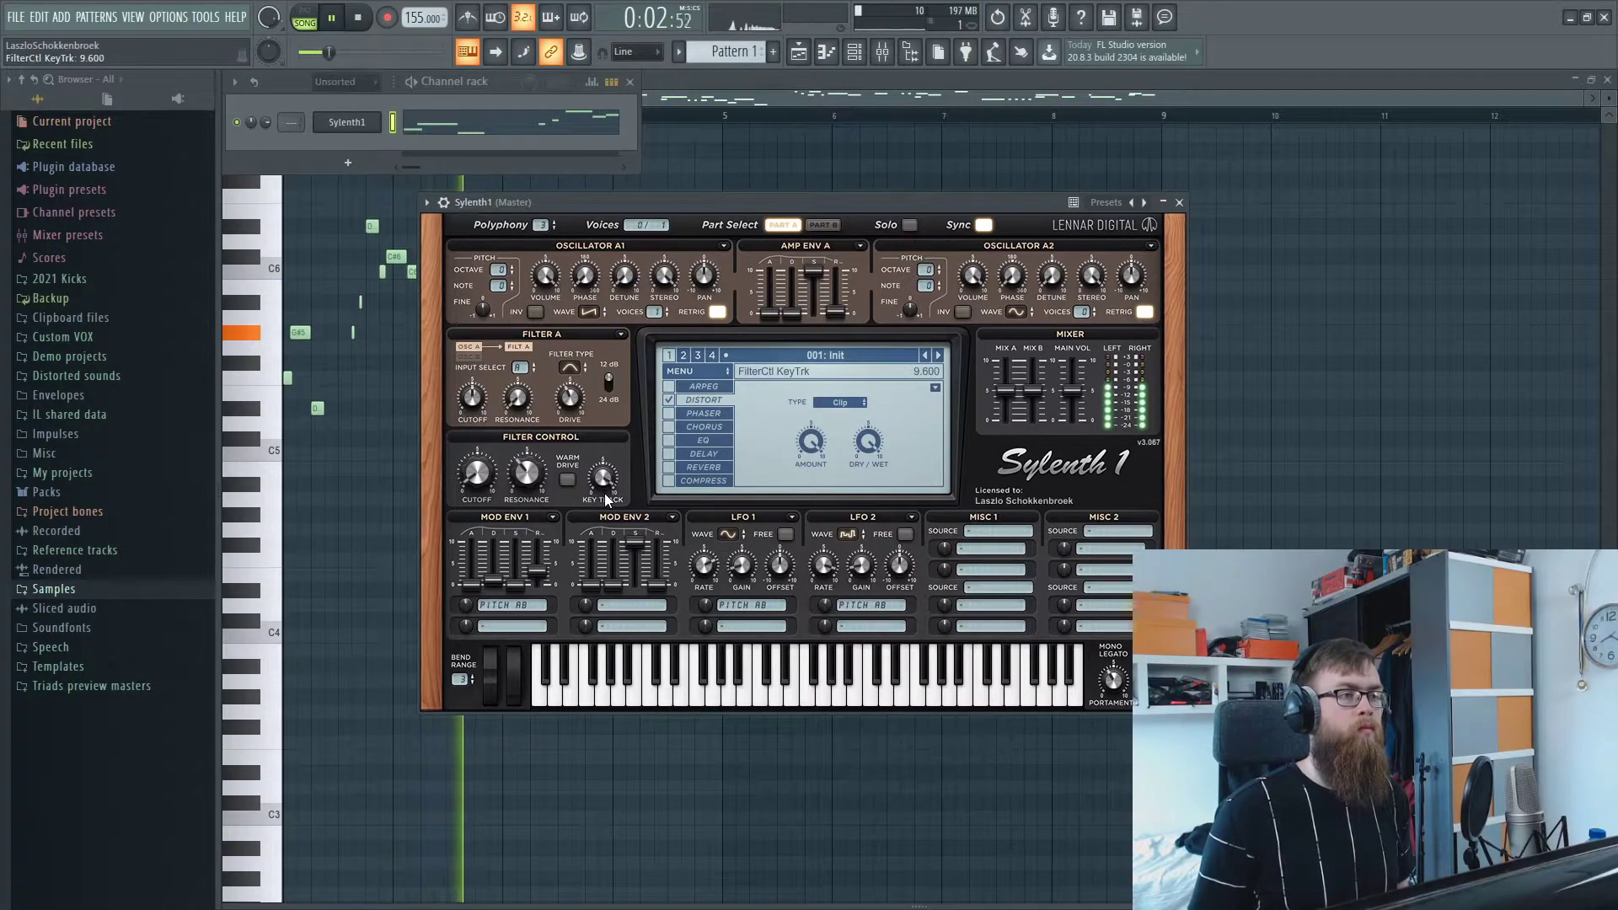
key(space)
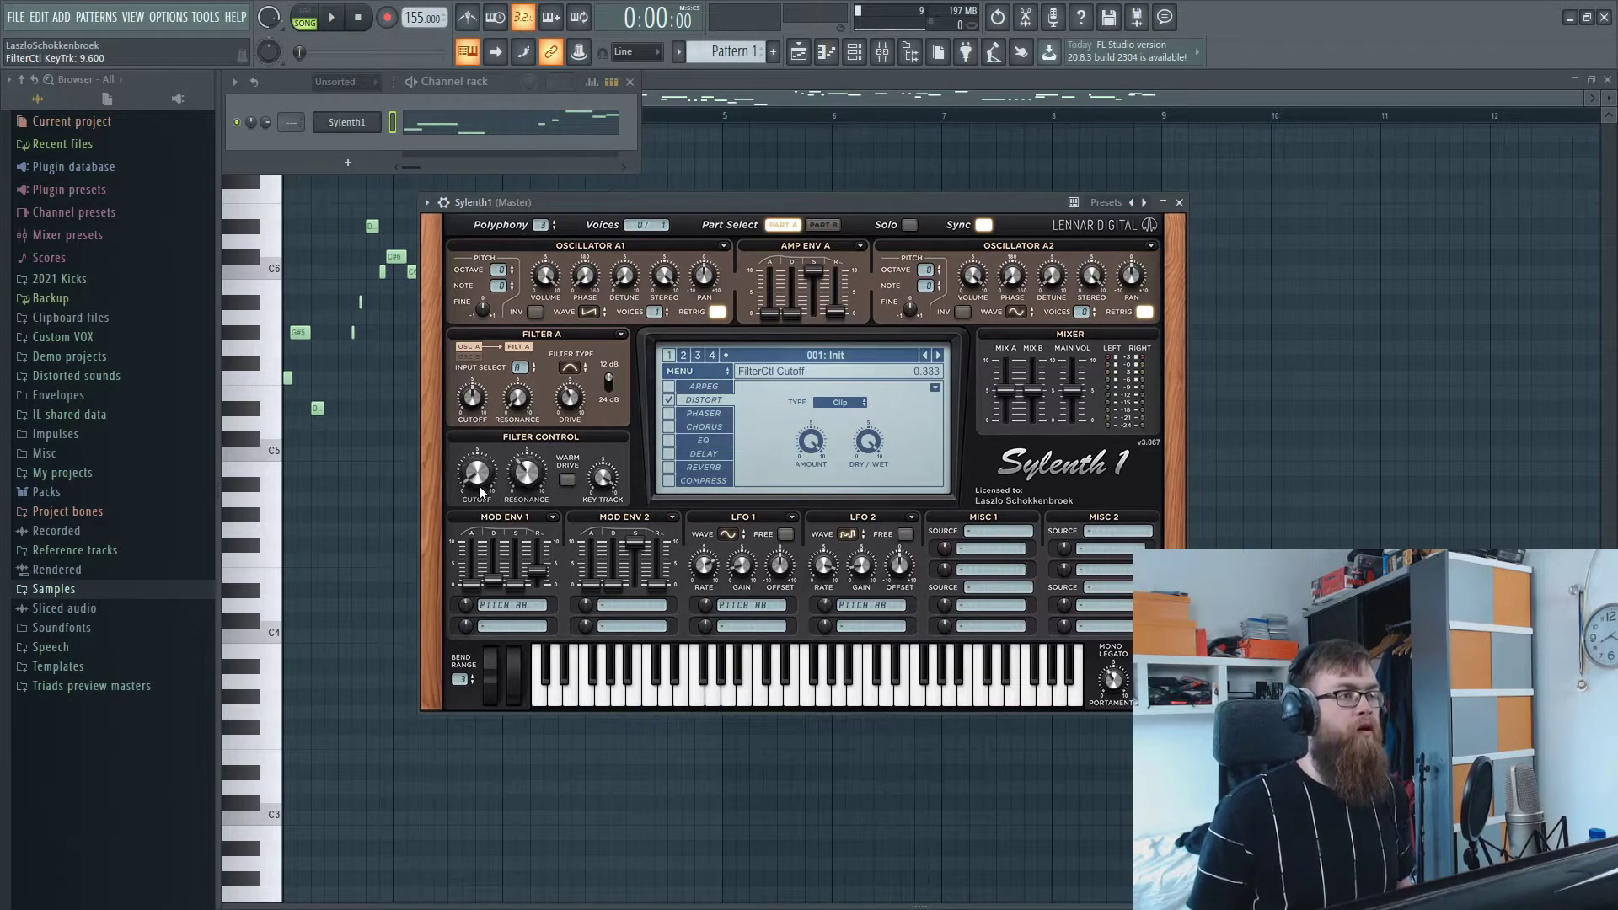
- Set the Filter A drive to about 4.27 during playback, and stop the melody
key(space)
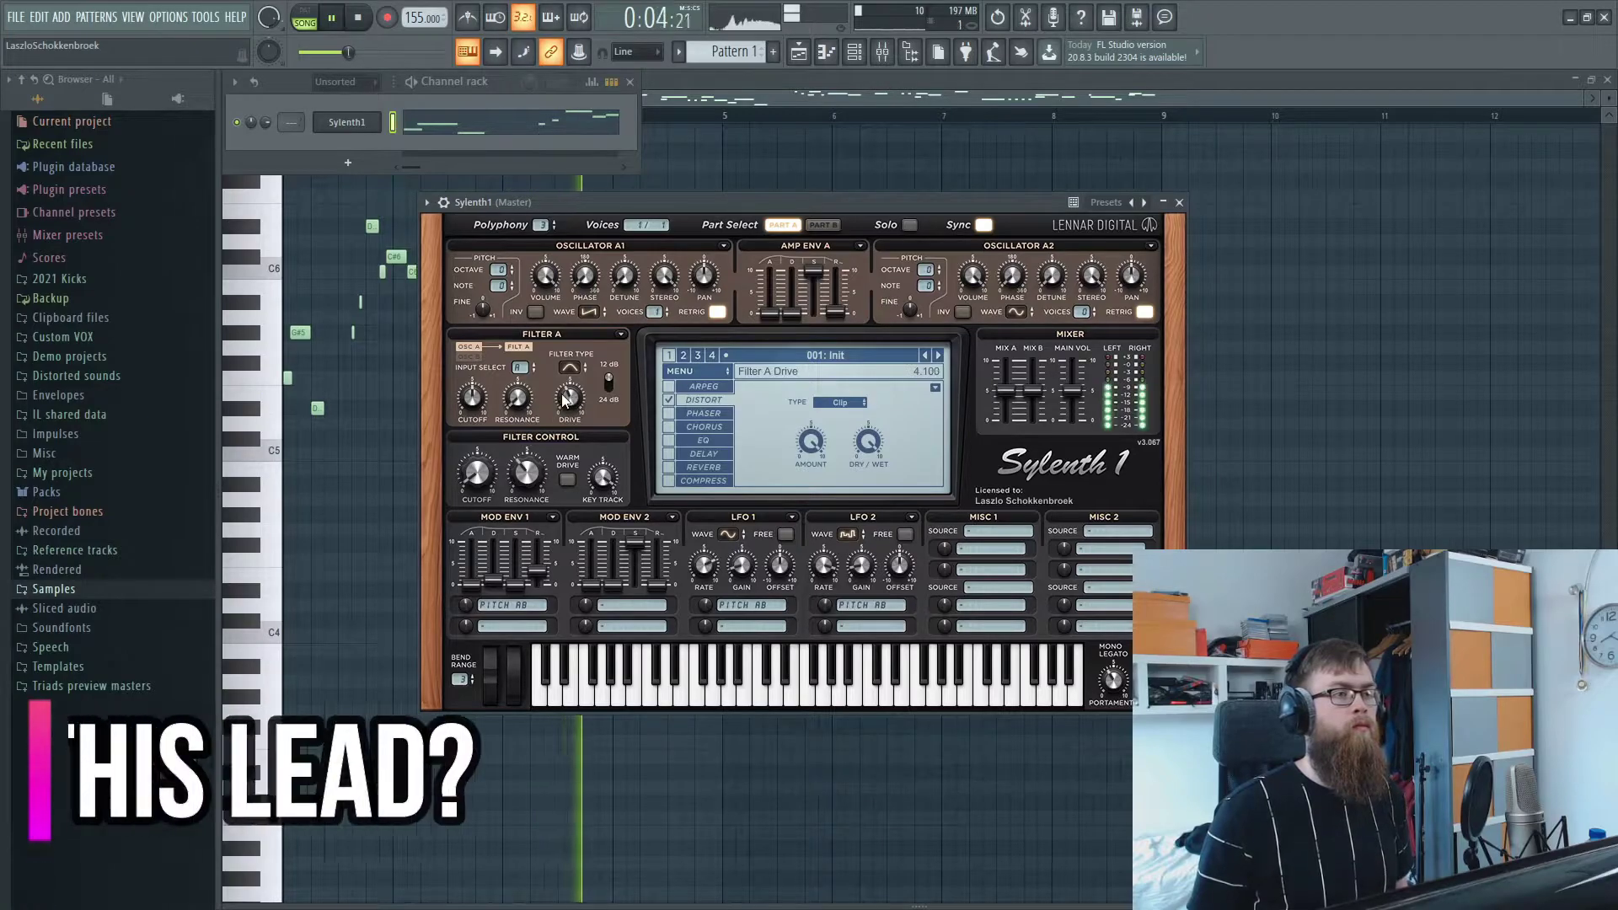
drag(573, 392, 574, 397)
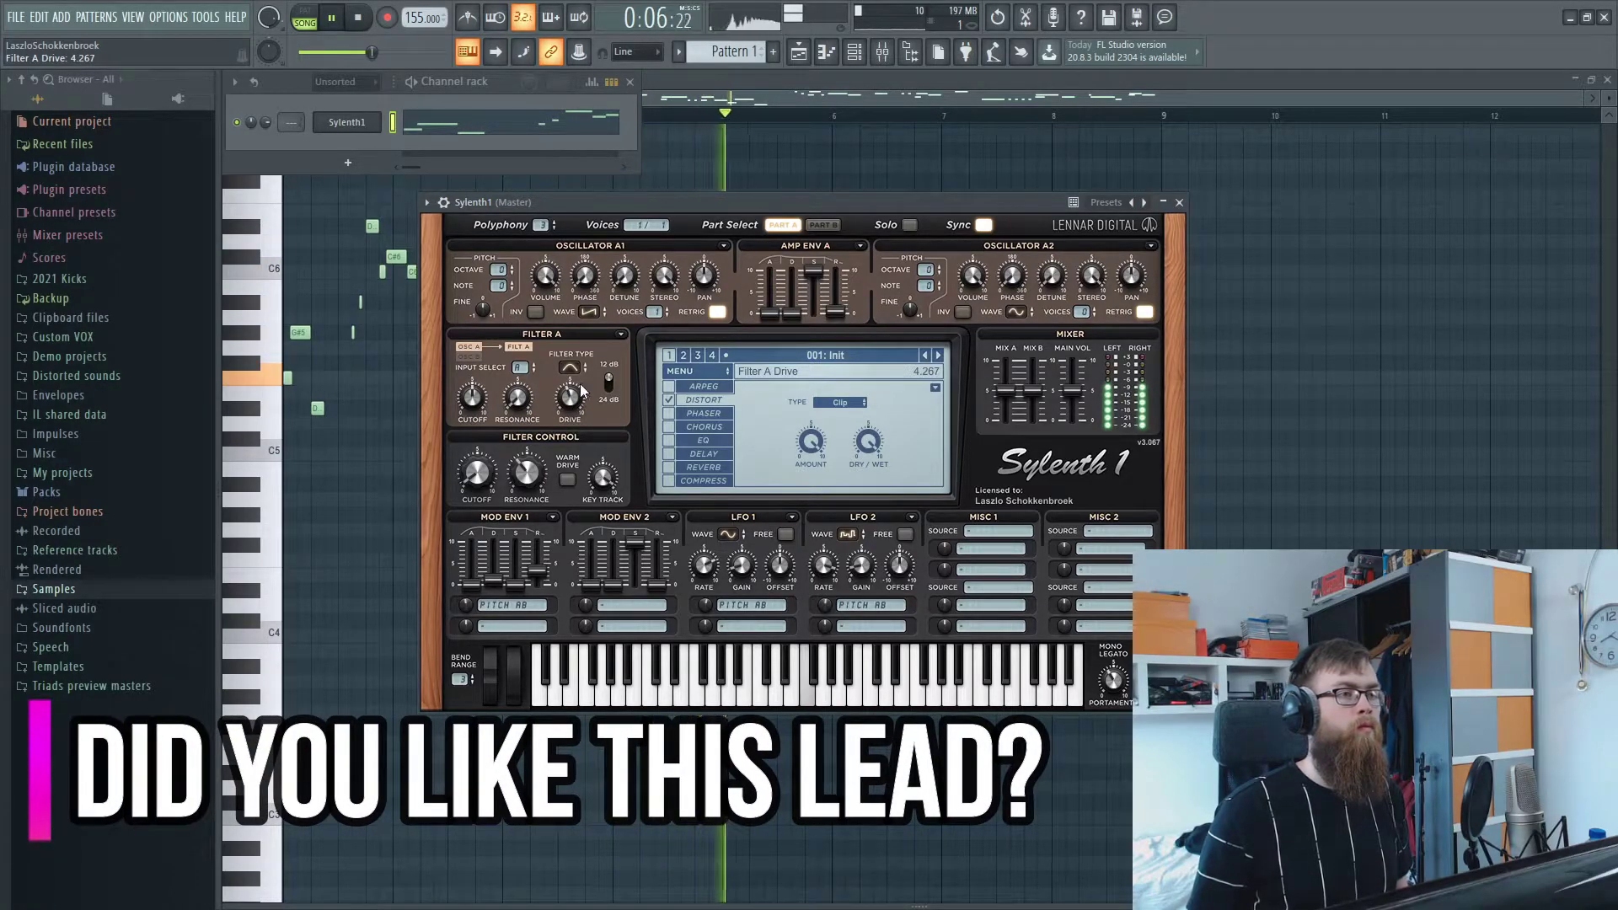
key(space)
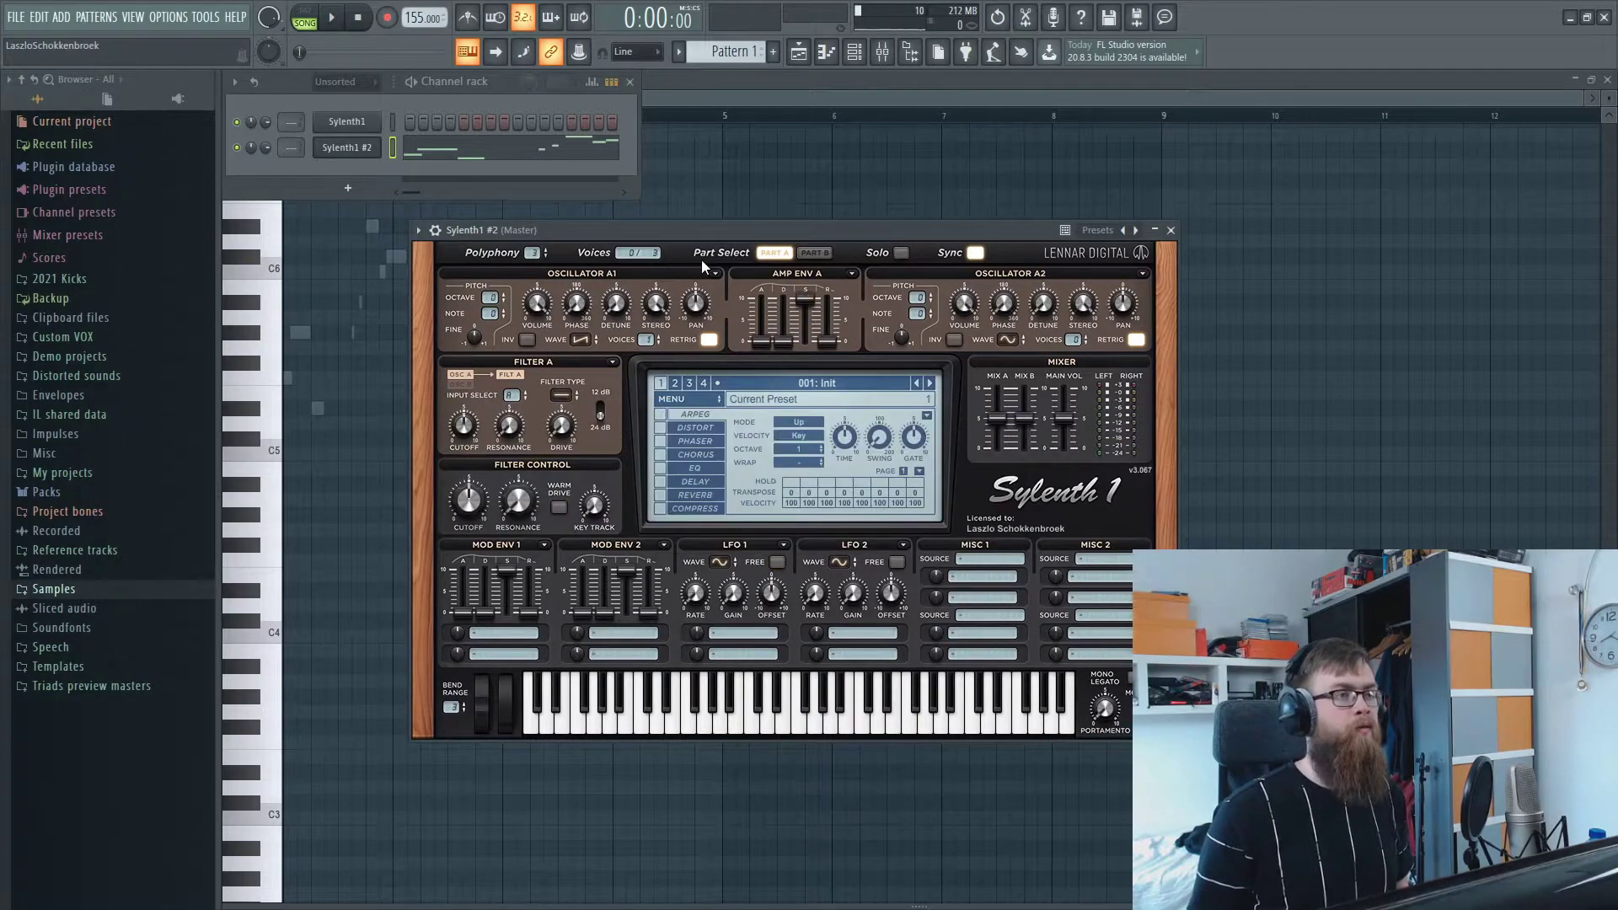
- In the second Sylenth1 instance, set Oscillator A1's waveform to Pulse and enable Mono Legato
drag(676, 235, 566, 255)
click(471, 359)
click(499, 418)
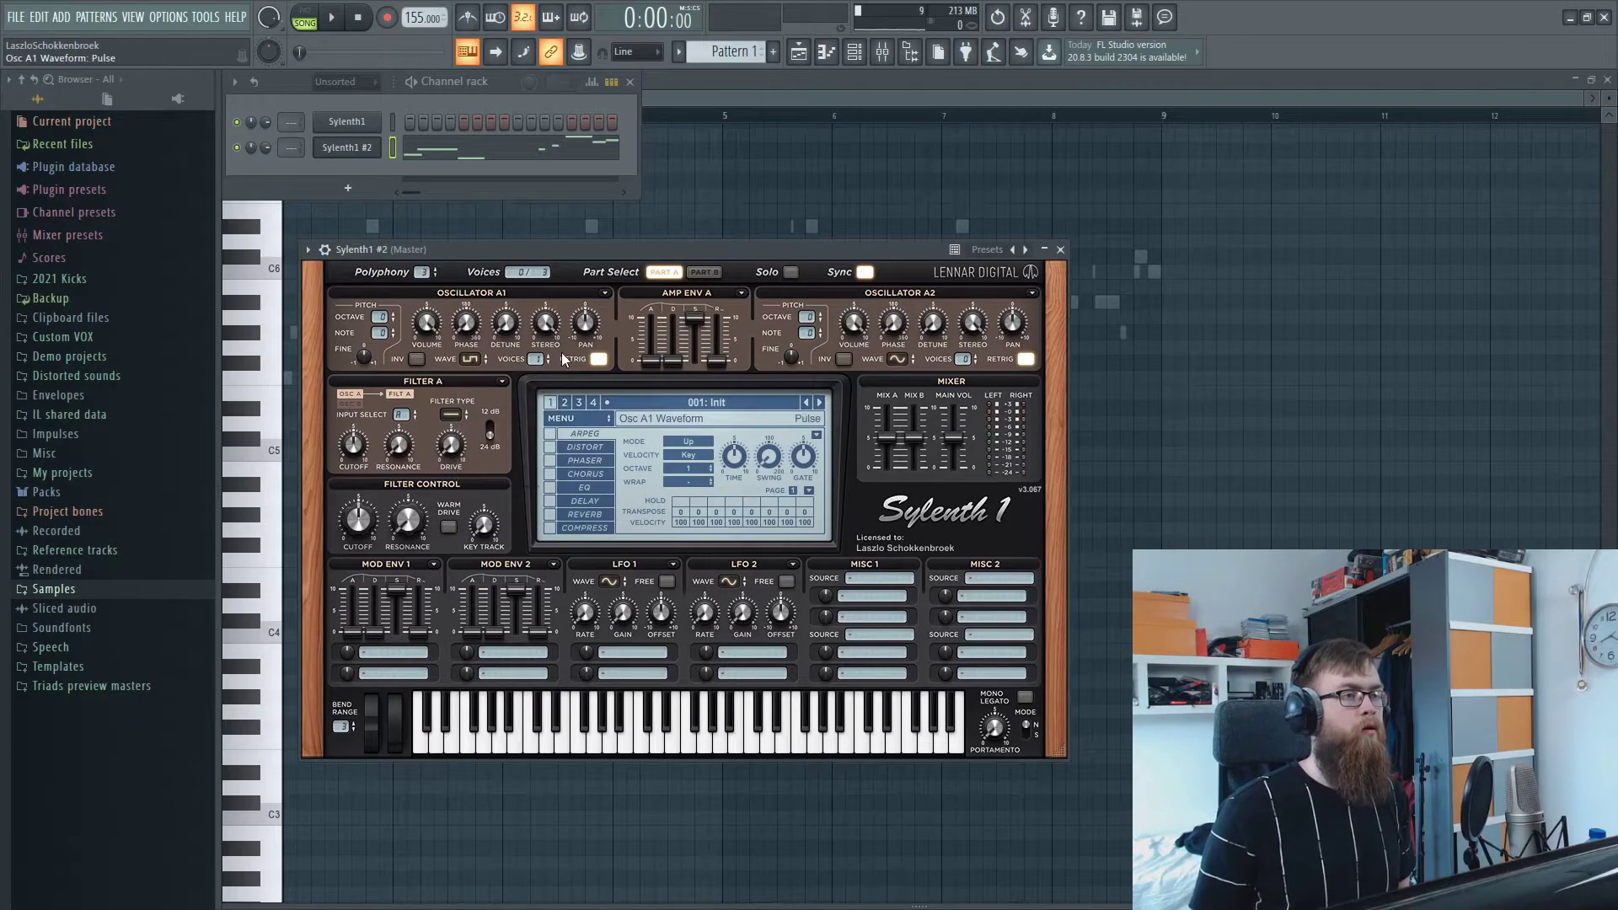
drag(711, 244, 738, 207)
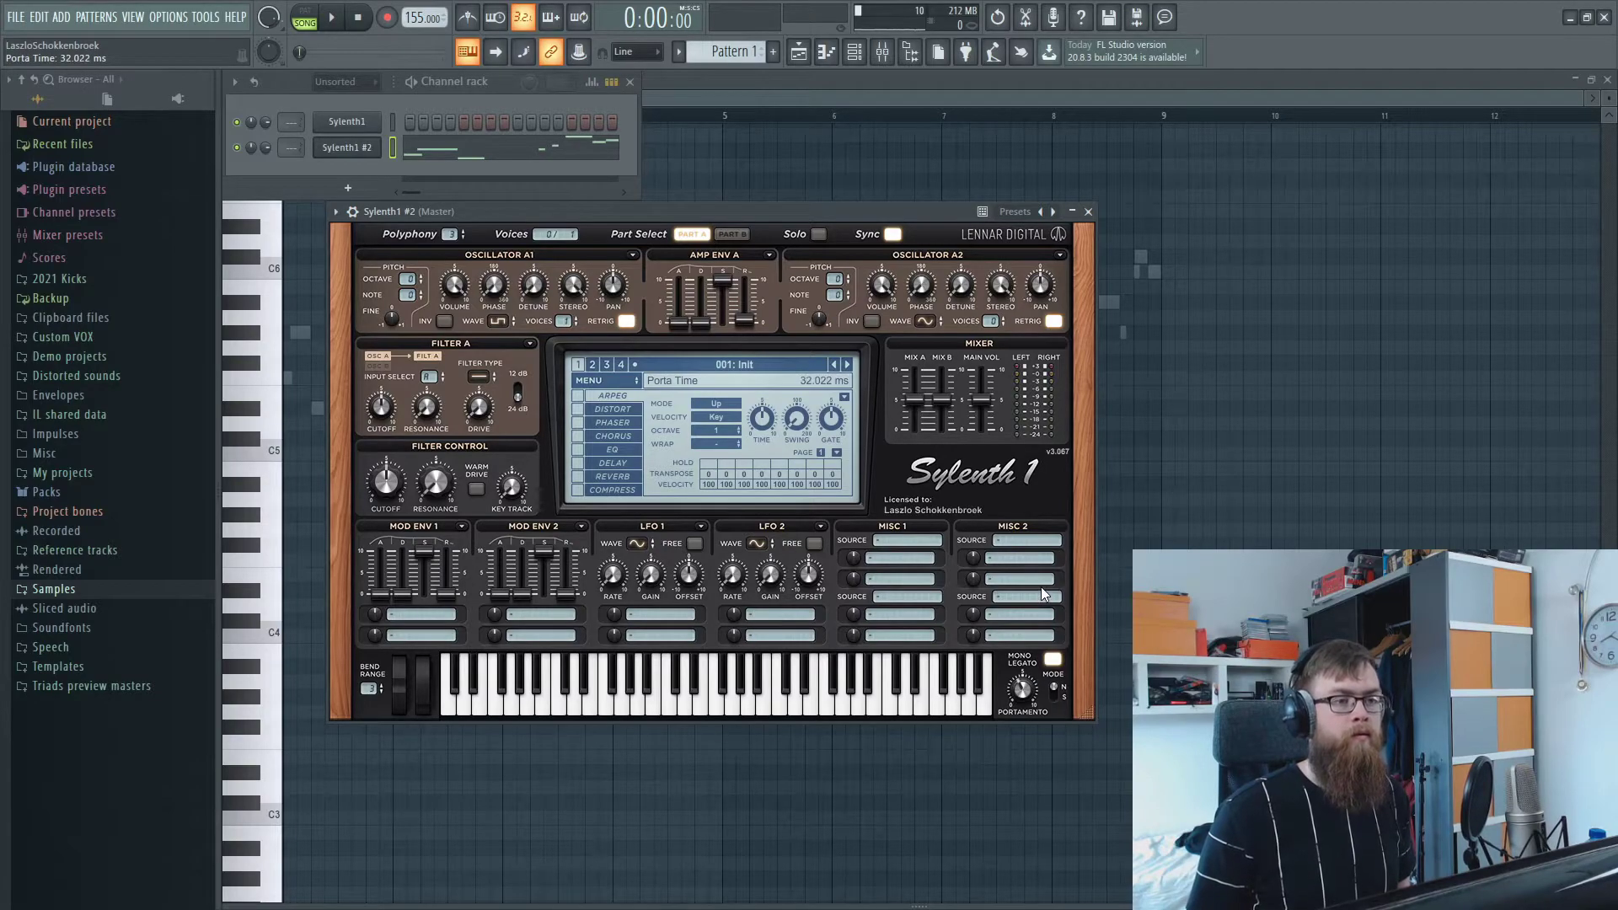
- Start playback, set the portamento time to about 36 ms and the Amp Env A release to about 0.87
drag(653, 212, 655, 235)
key(space)
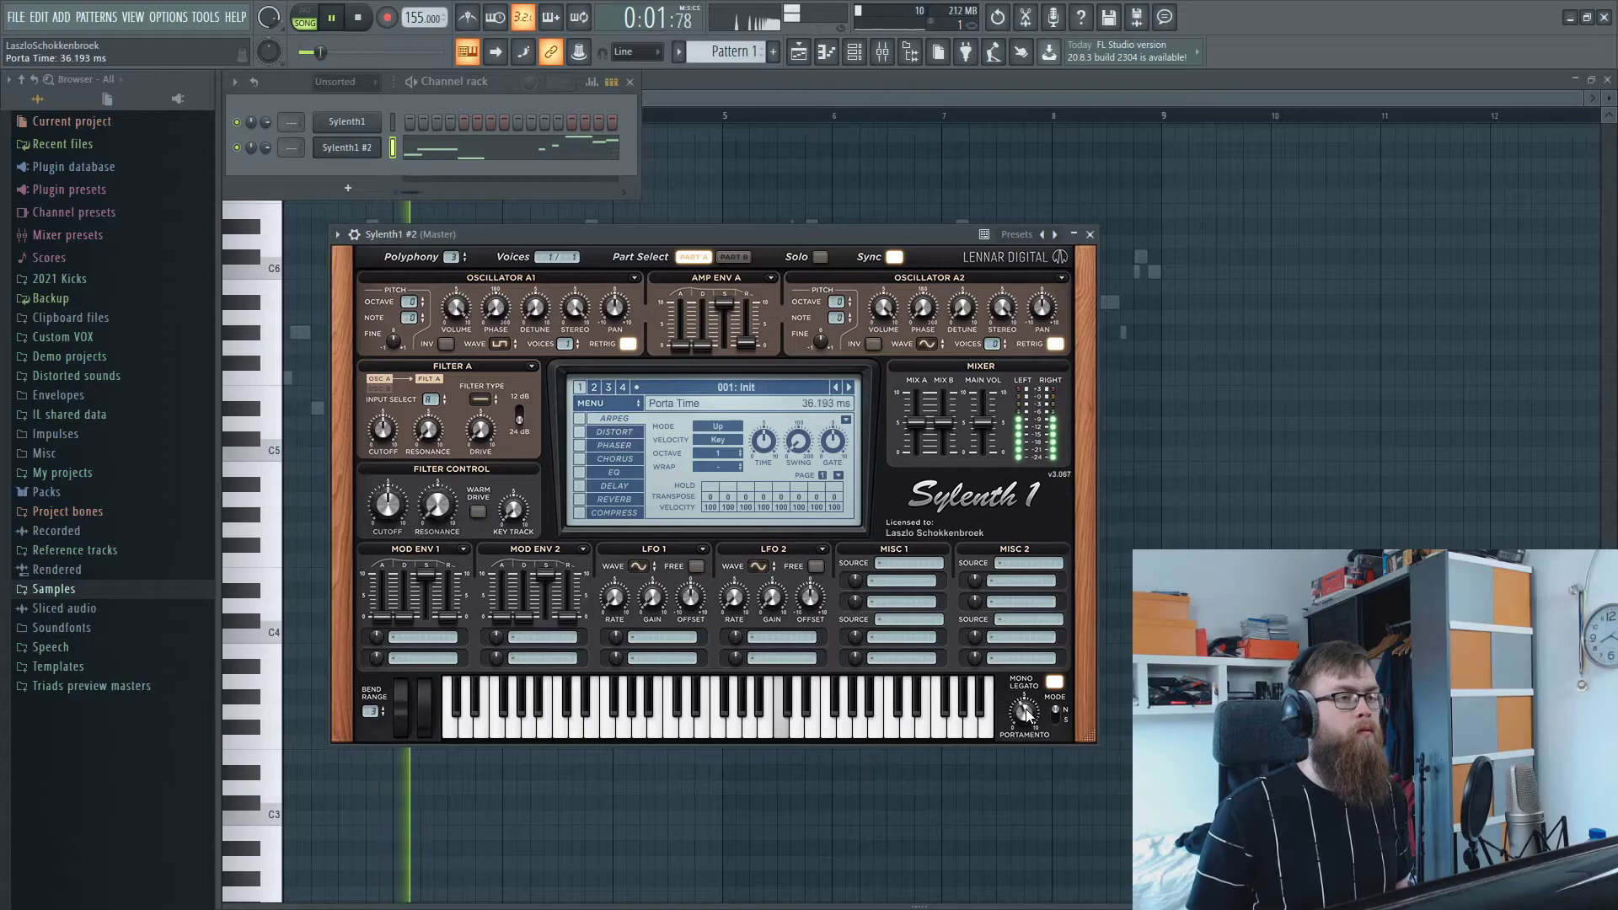
click(744, 346)
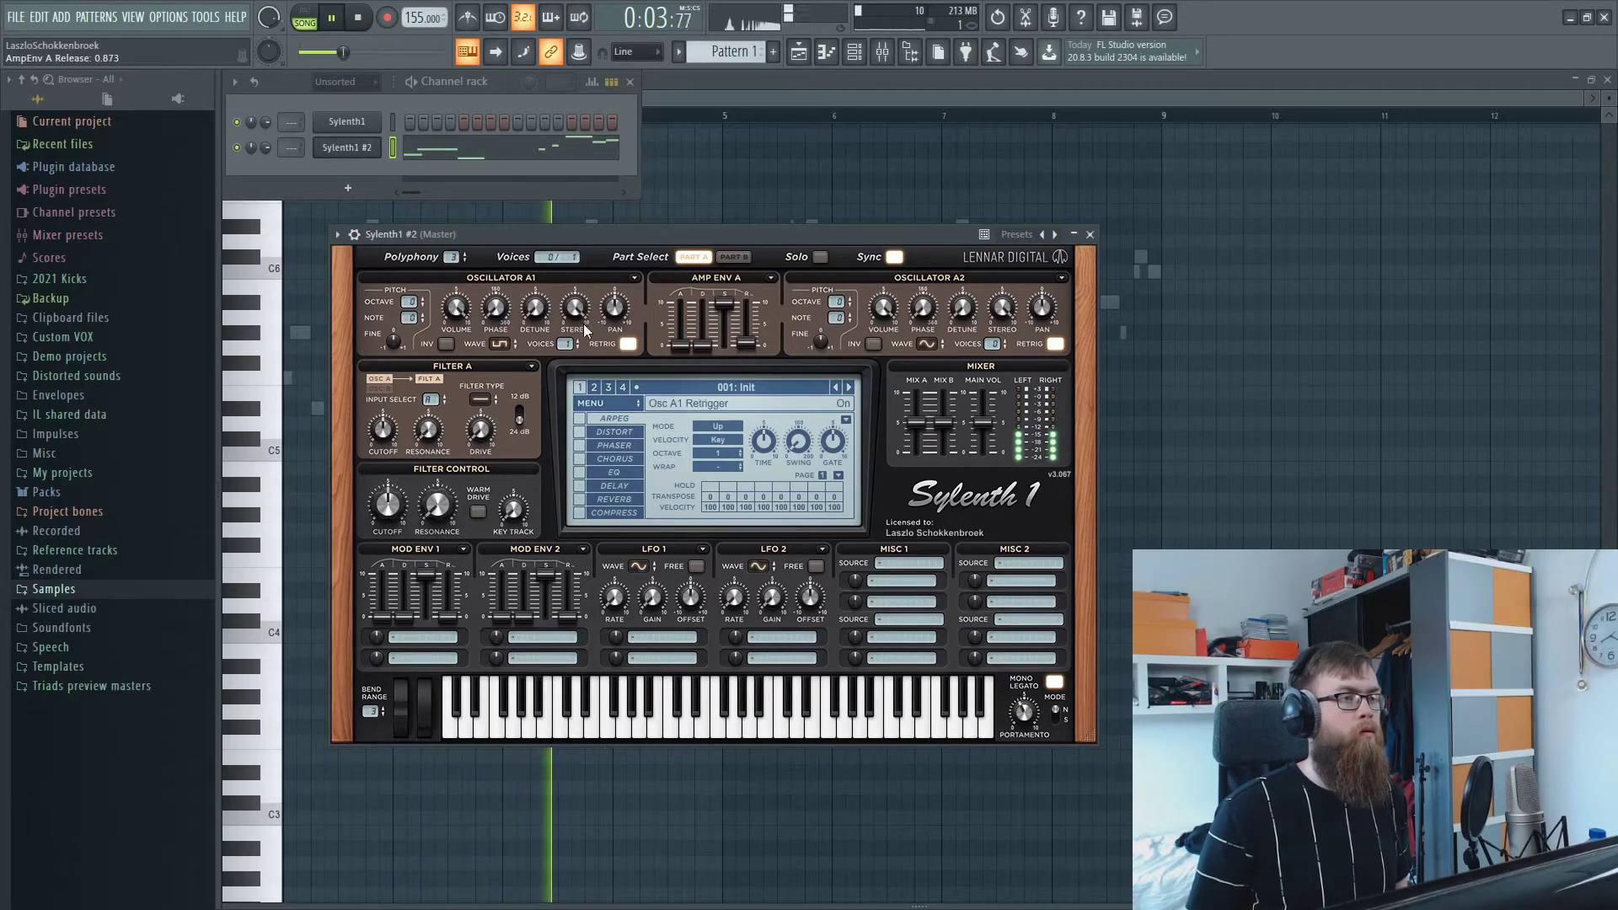
- Set the Filter A type to Bandpass
click(484, 402)
click(517, 430)
key(space)
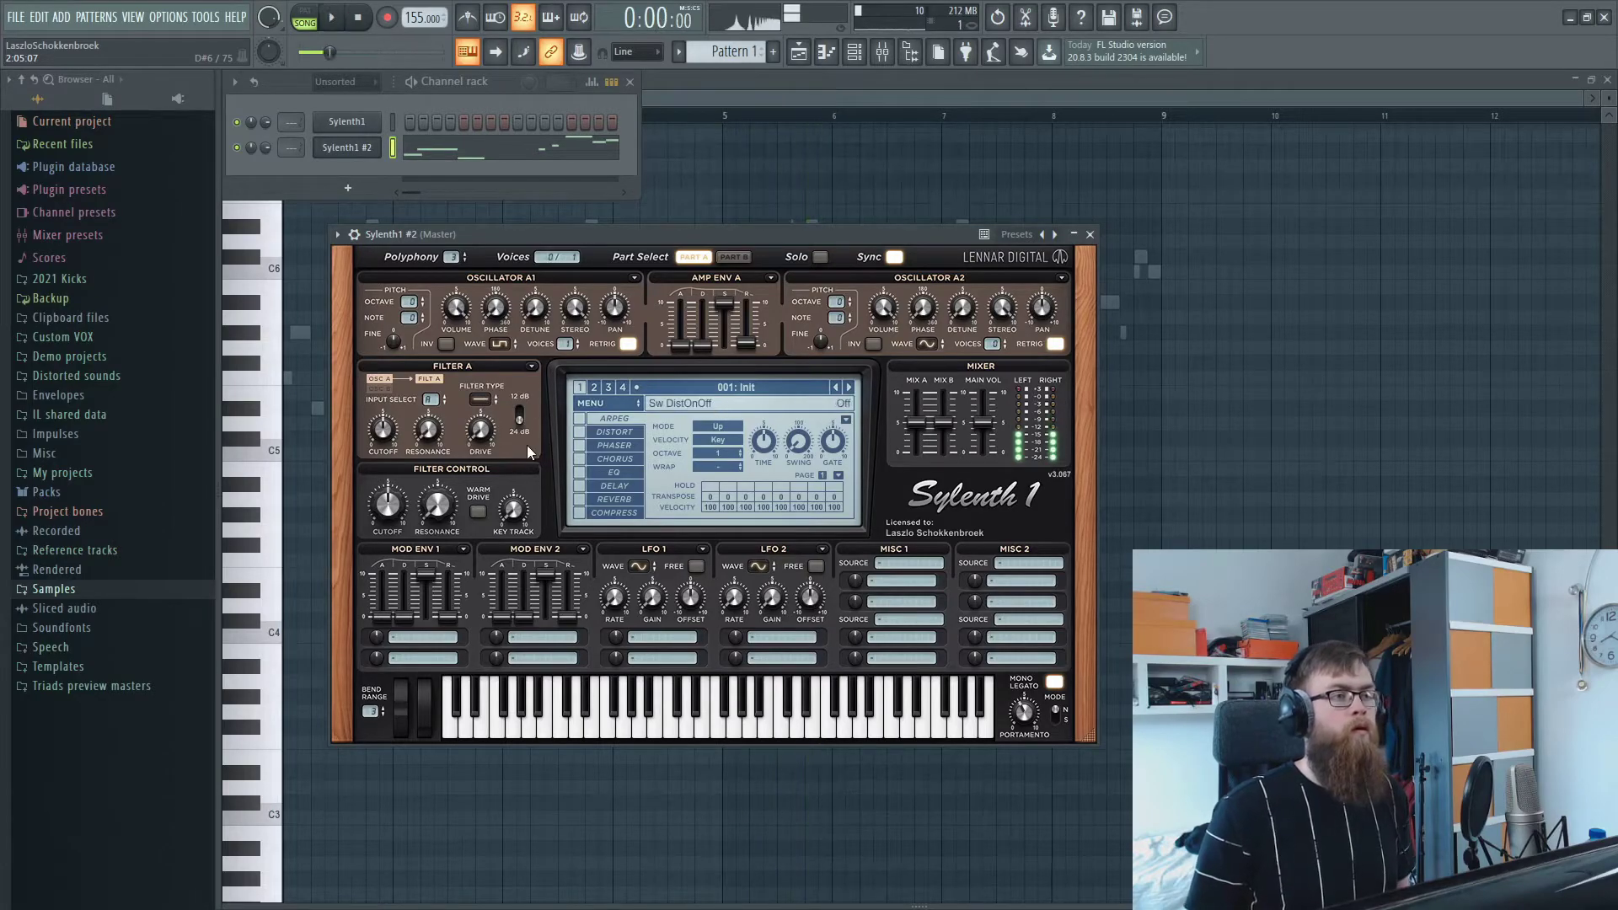
click(493, 406)
click(499, 440)
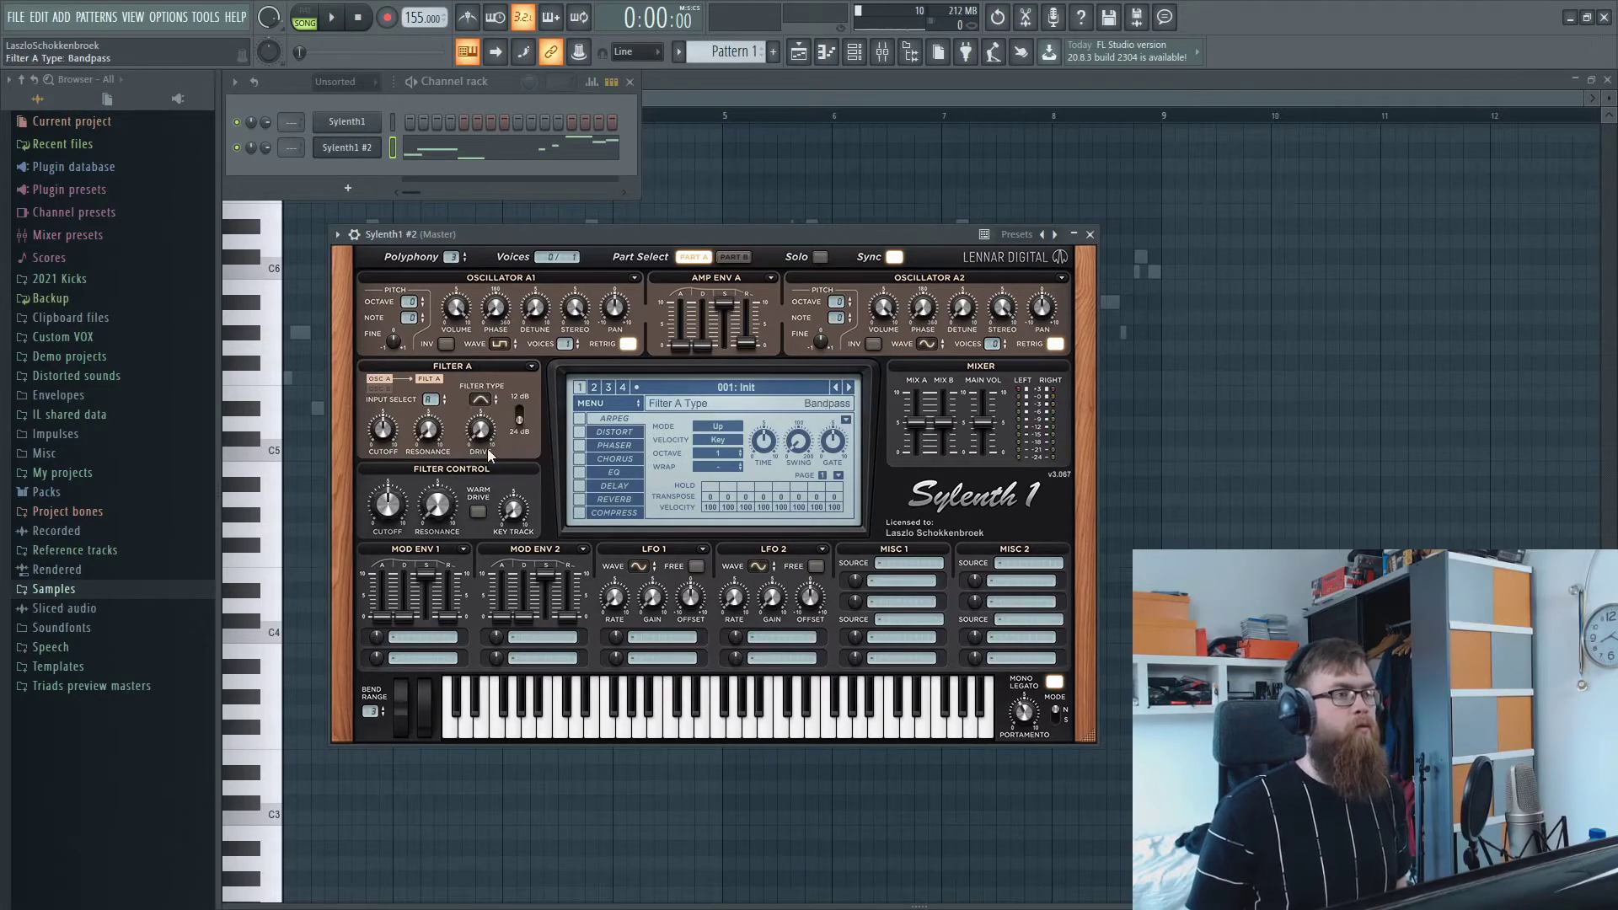
- During playback, enable distortion with the Clip type and set the Filter Control cutoff to 3.8
key(space)
click(580, 431)
drag(722, 472, 737, 448)
click(751, 434)
click(759, 504)
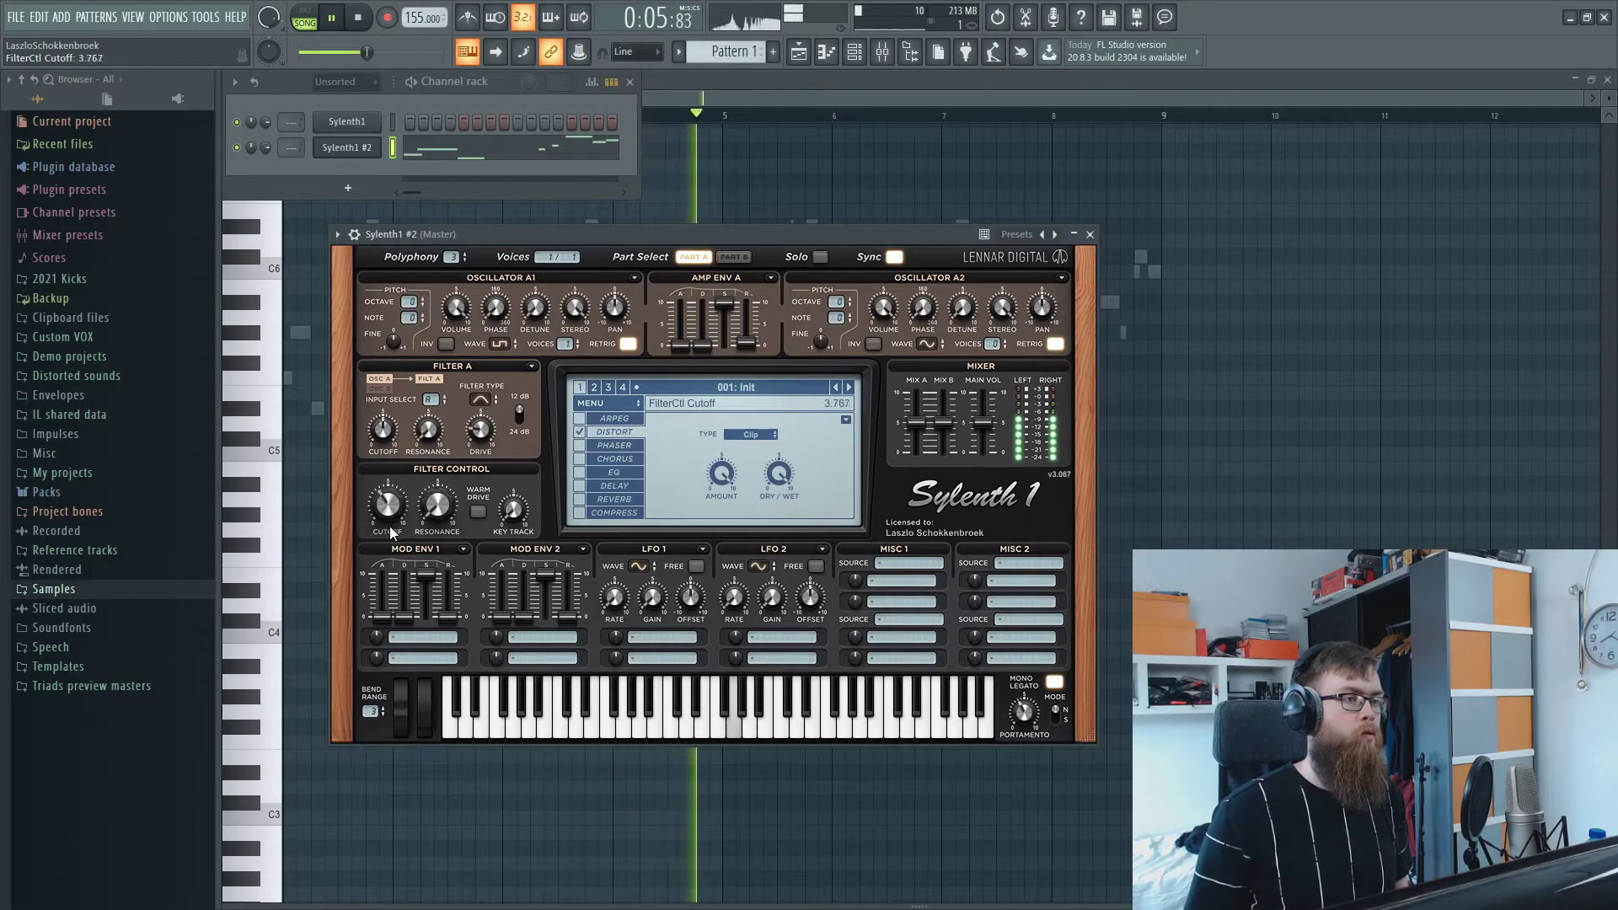
key(space)
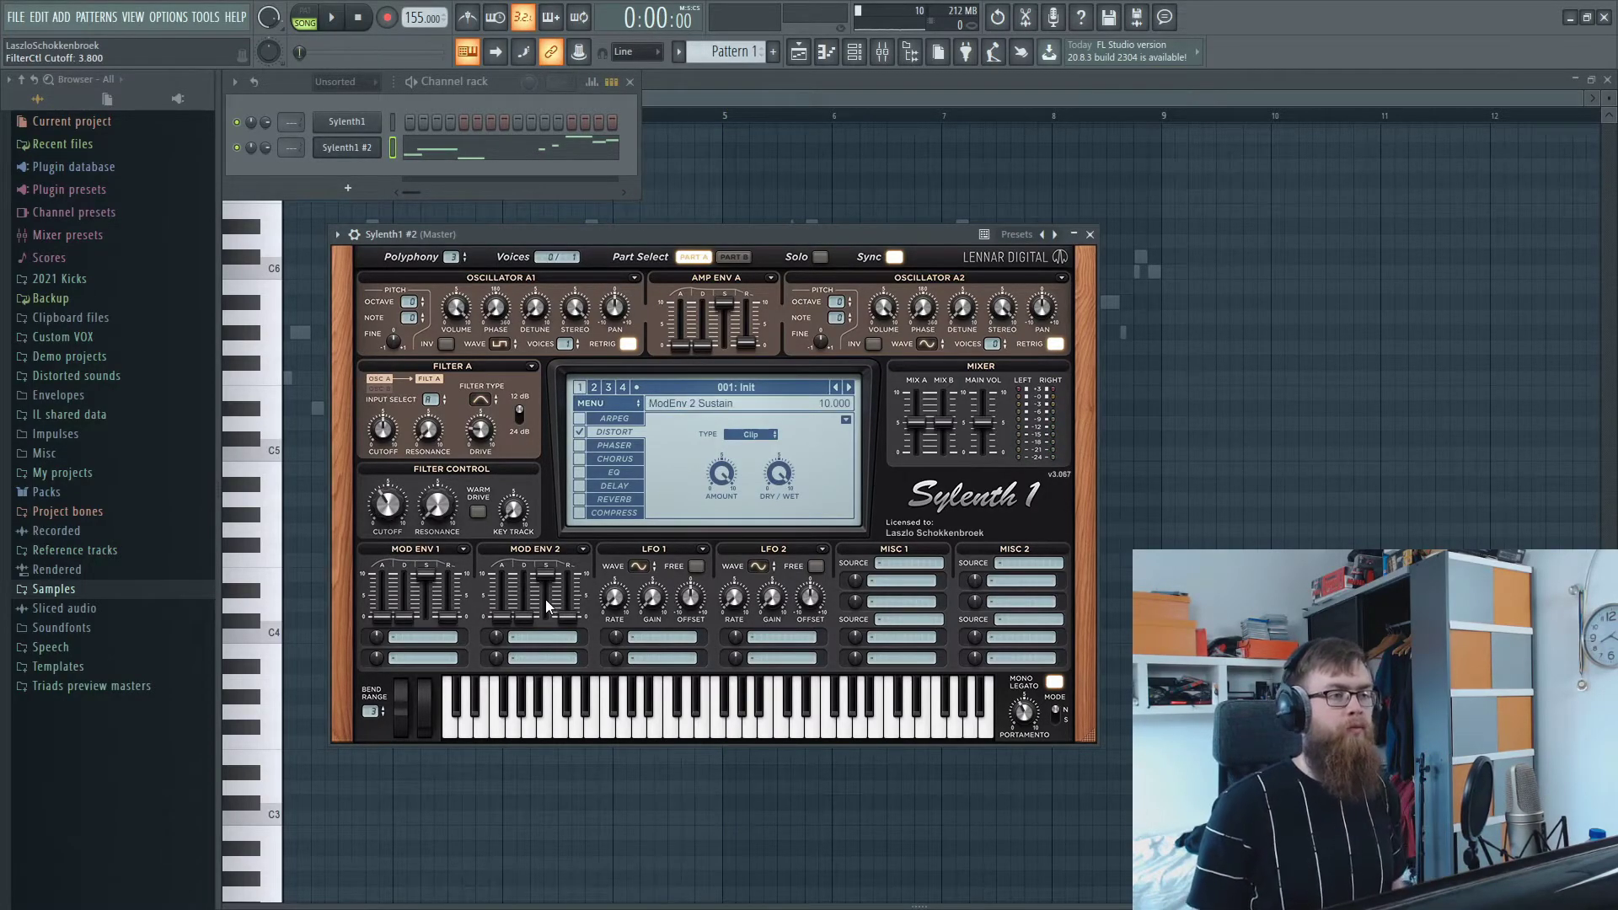
- Route Mod Env 1 to Pitch A and B and set its decay to about 0.82
click(404, 661)
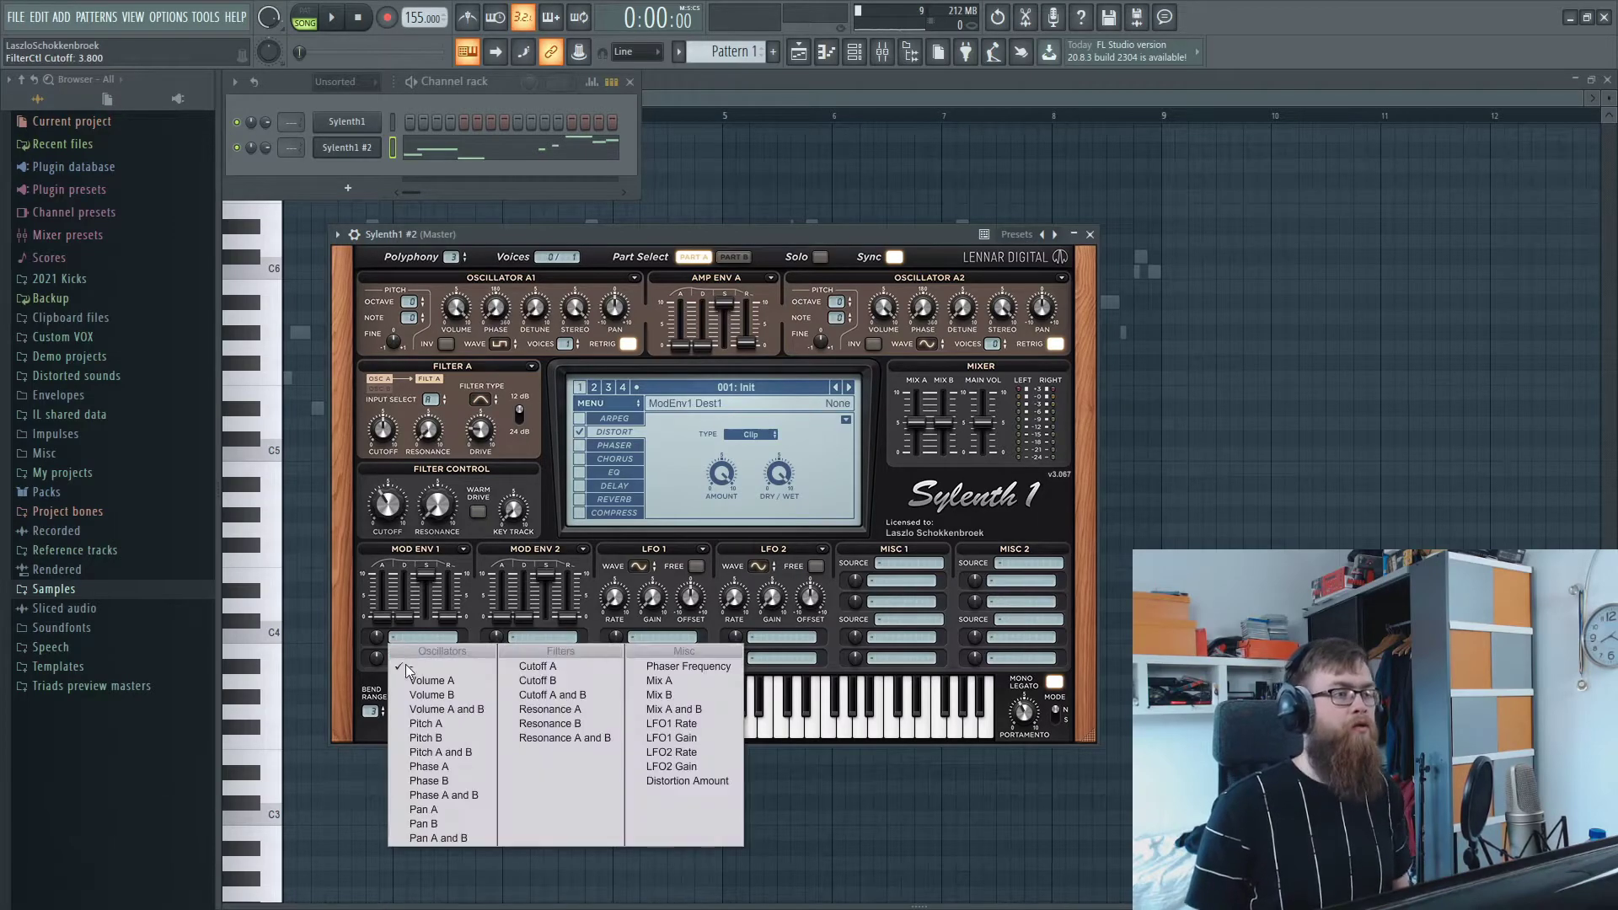
click(449, 753)
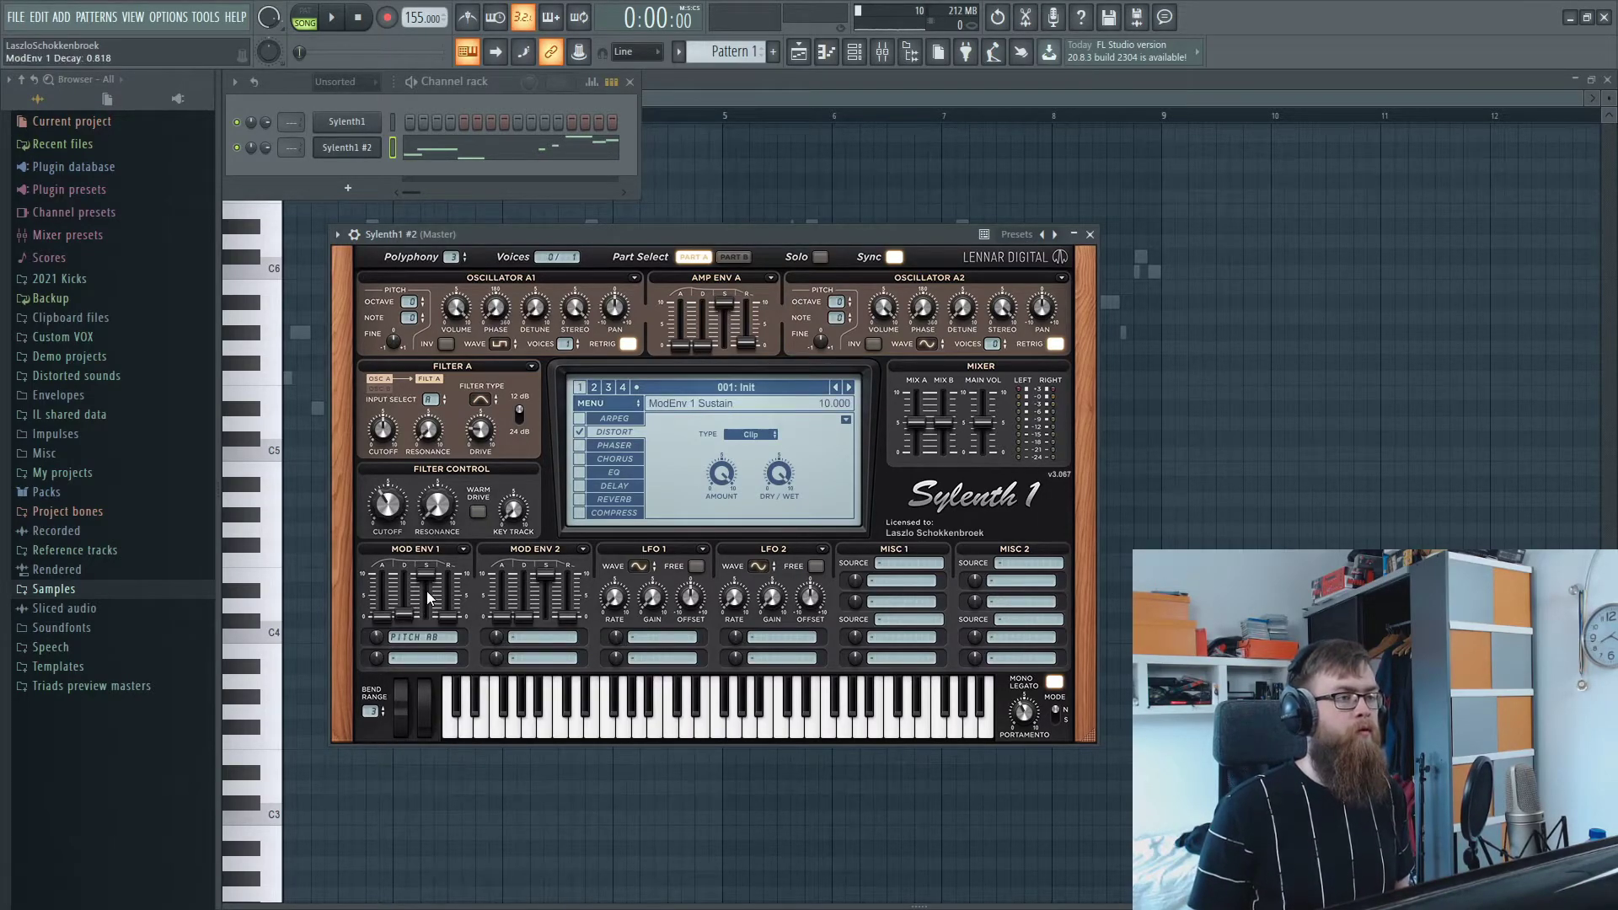
- While the melody plays, raise the Mod Env 1 release and set the Filter Control resonance to about 4.43
key(space)
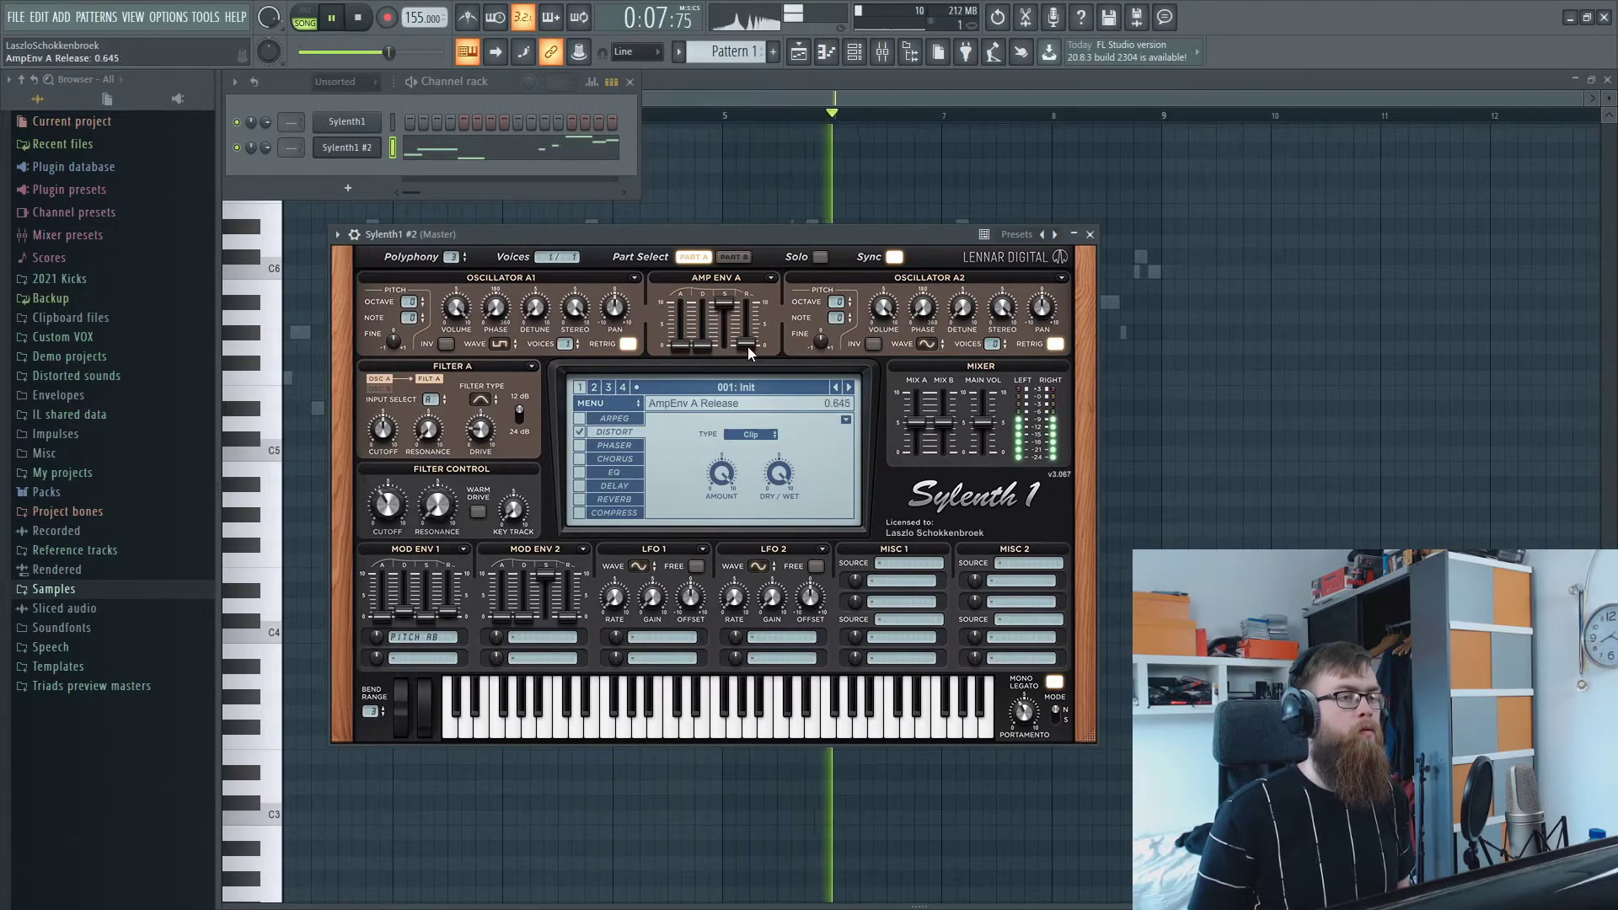
mouse_move(438, 624)
mouse_down()
mouse_move(462, 564)
mouse_move(453, 602)
mouse_up()
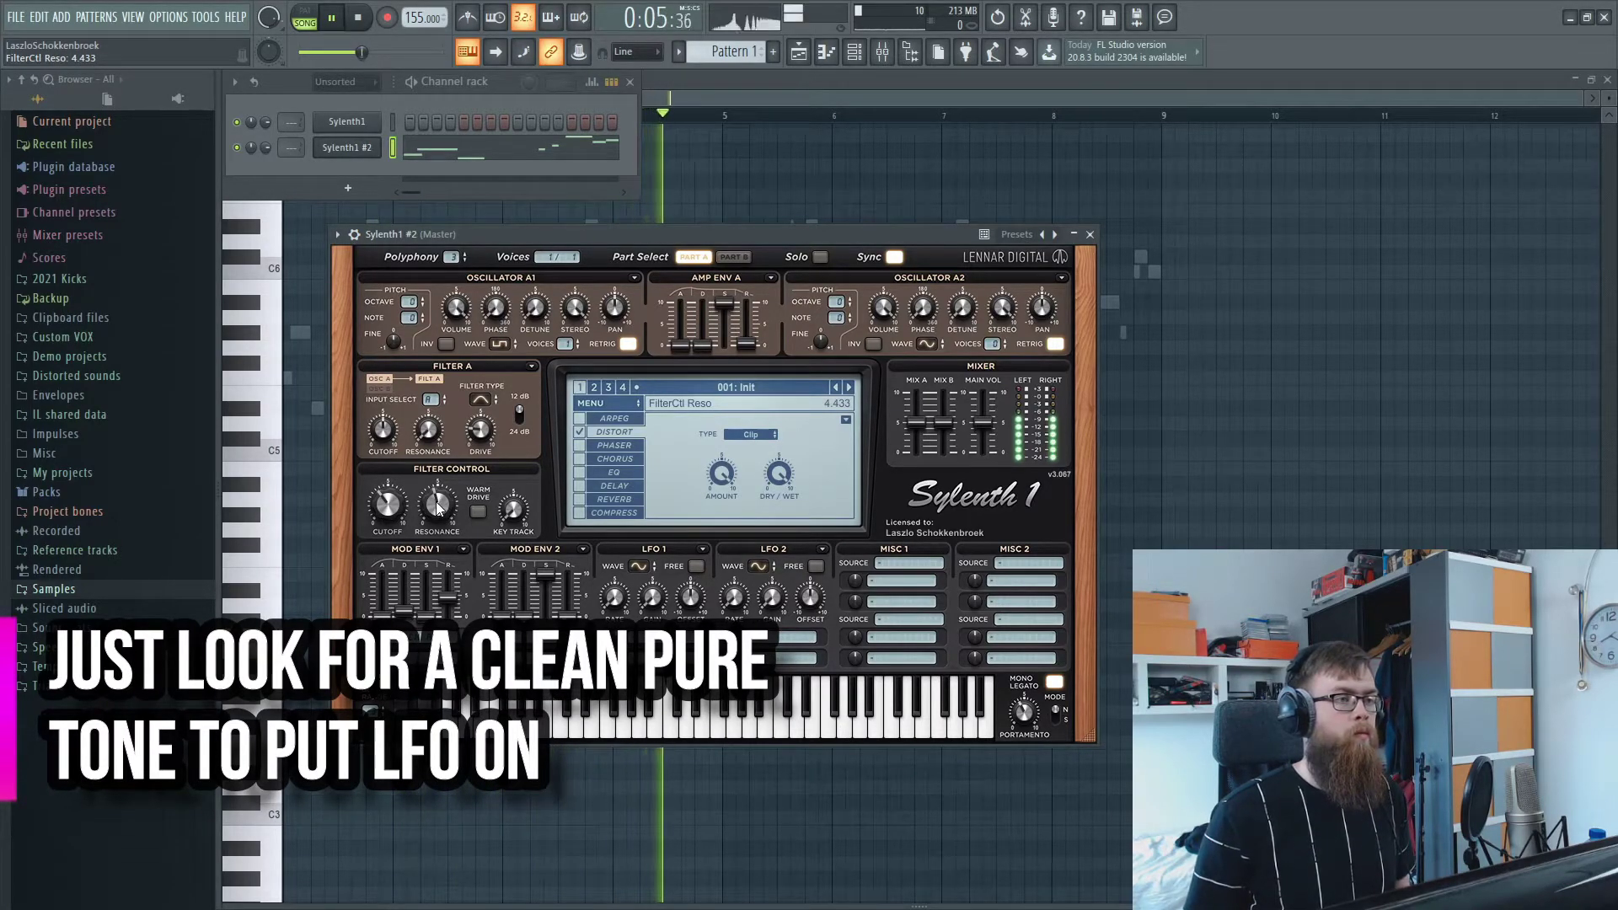
key(space)
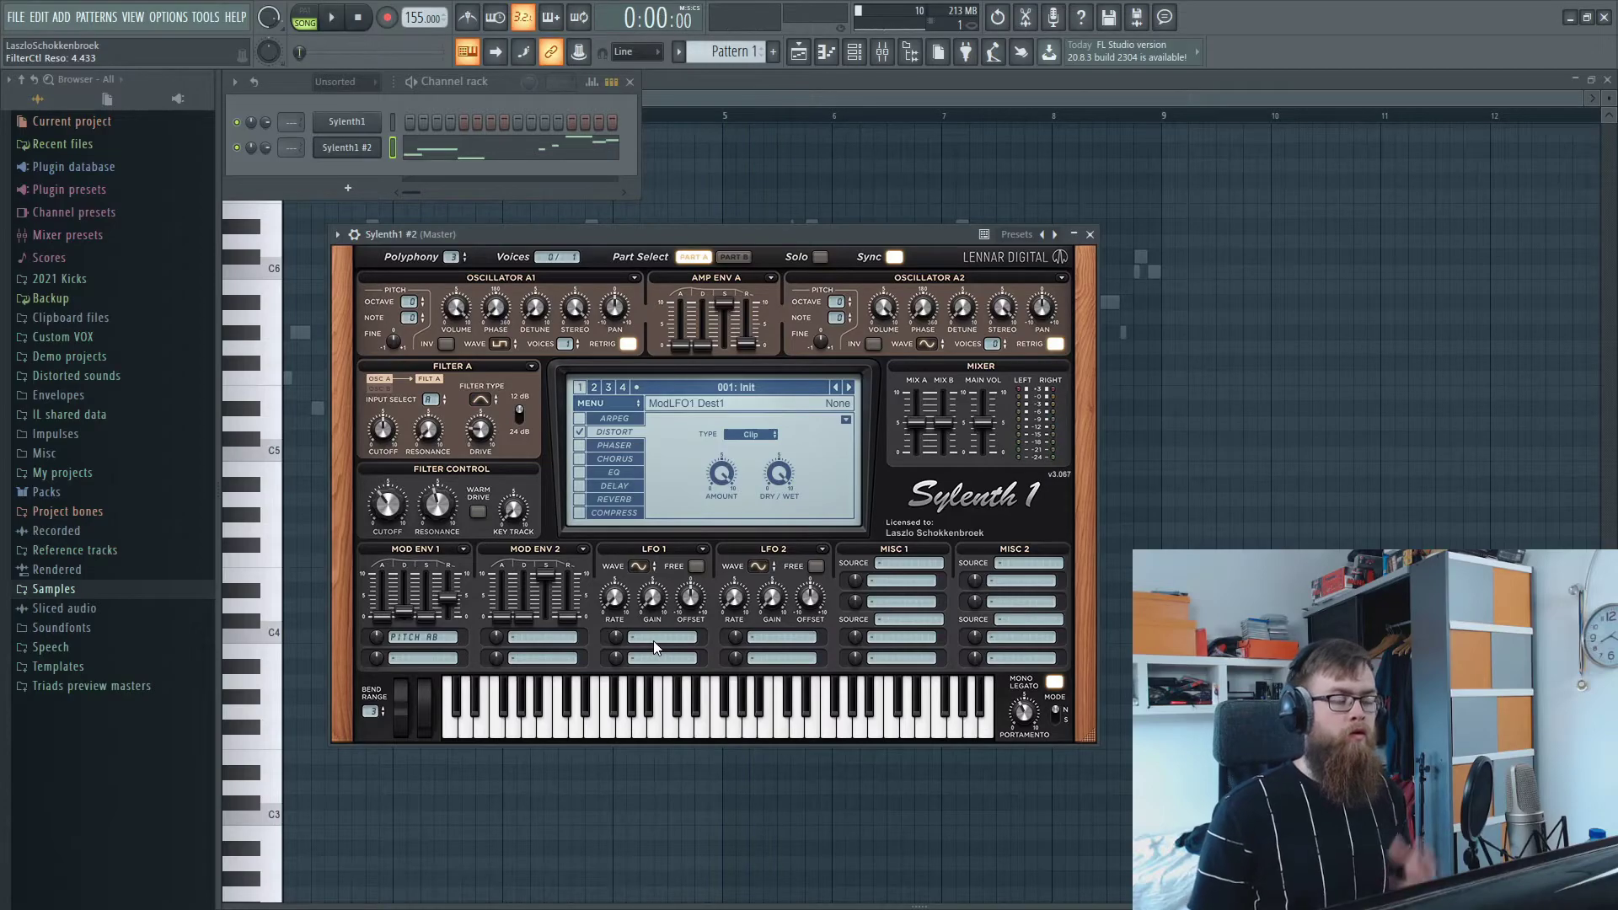
- Route LFO 1 to Pitch A and B and set its wave to Saw
click(654, 639)
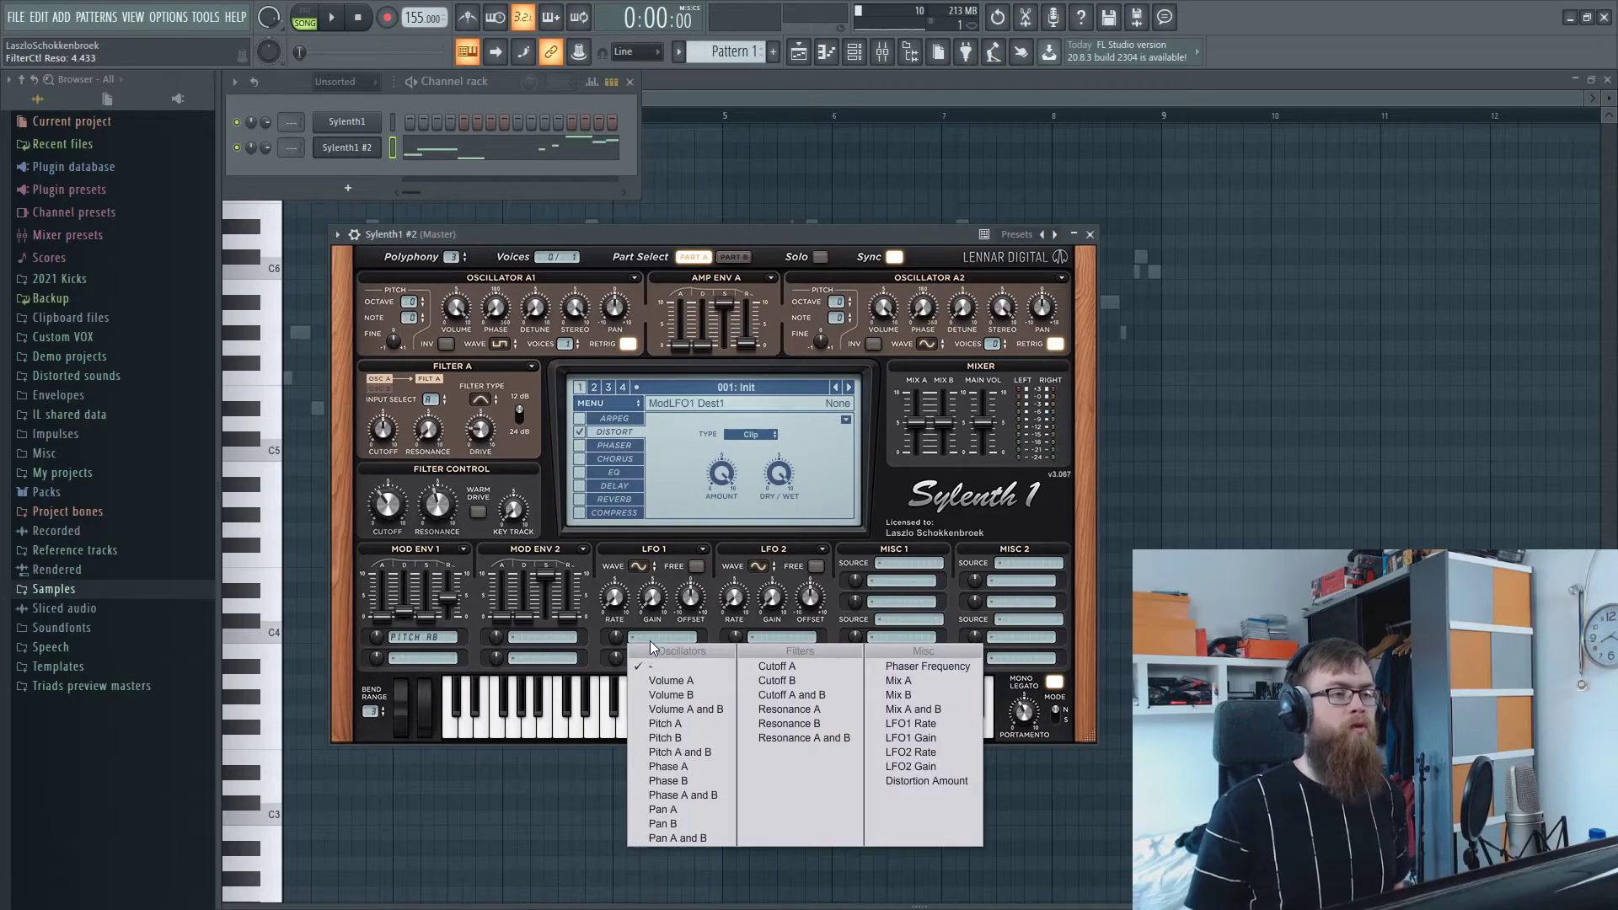
click(686, 752)
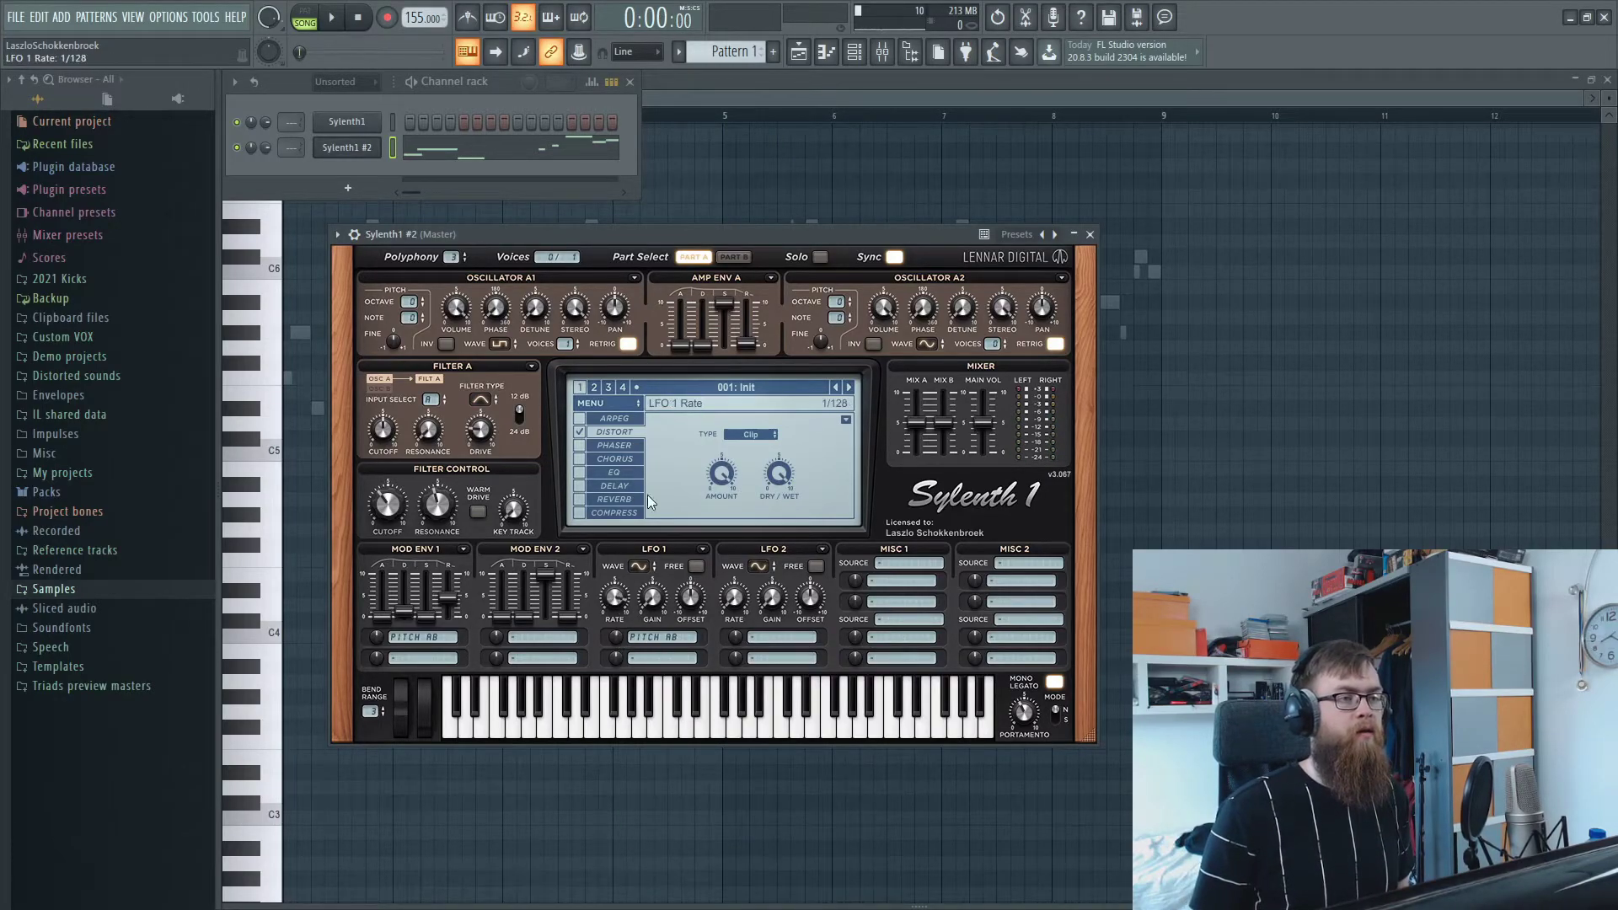
click(637, 567)
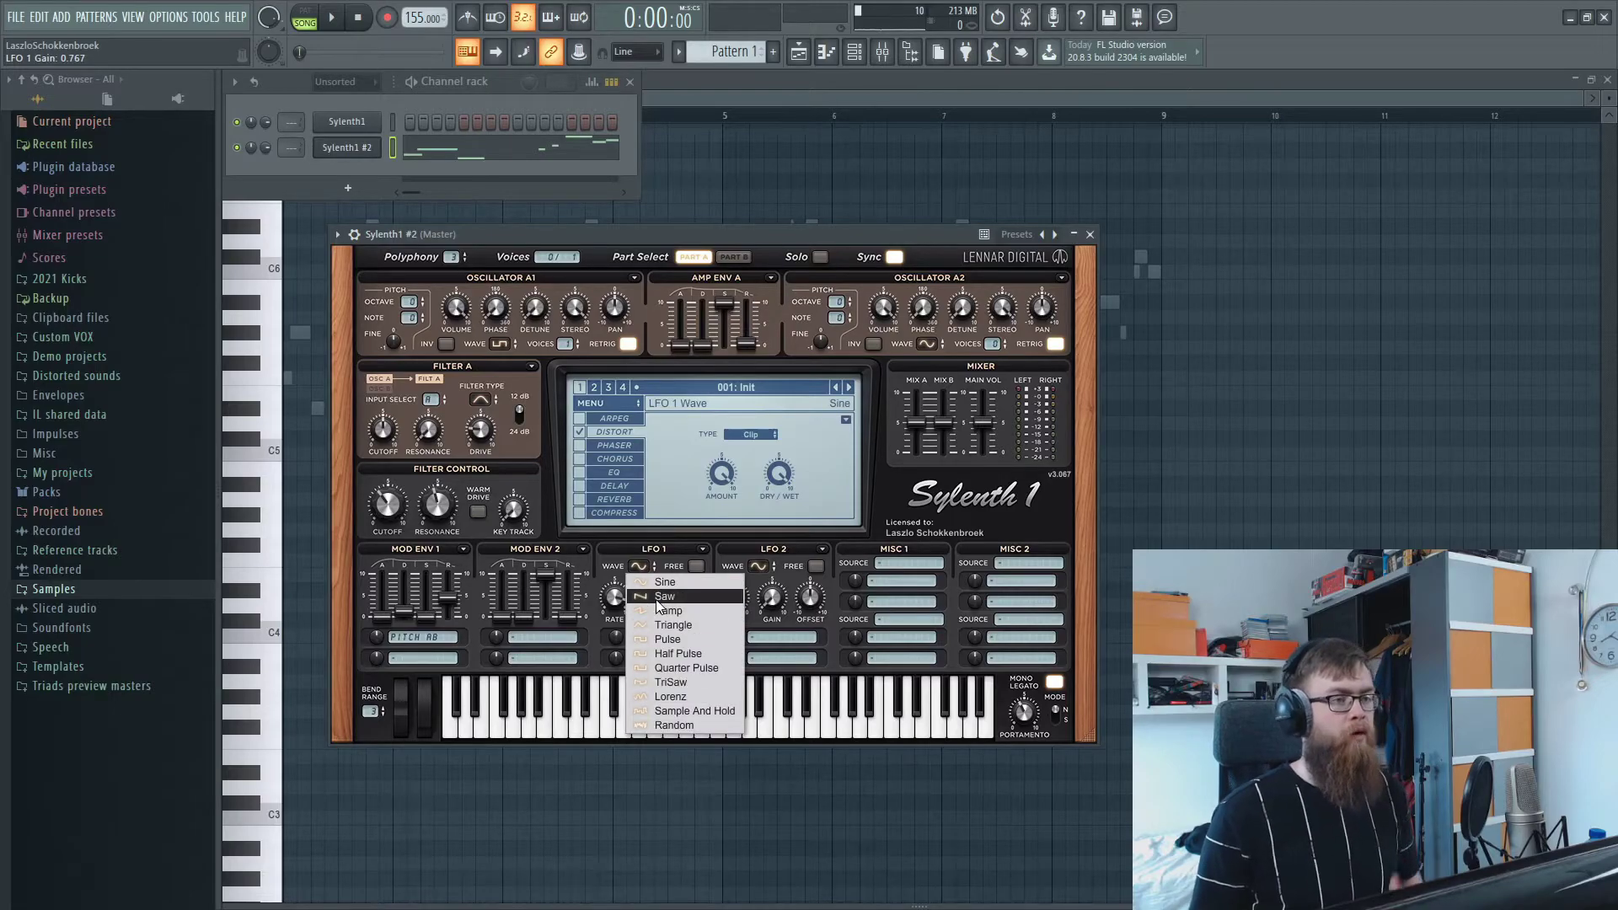
click(758, 567)
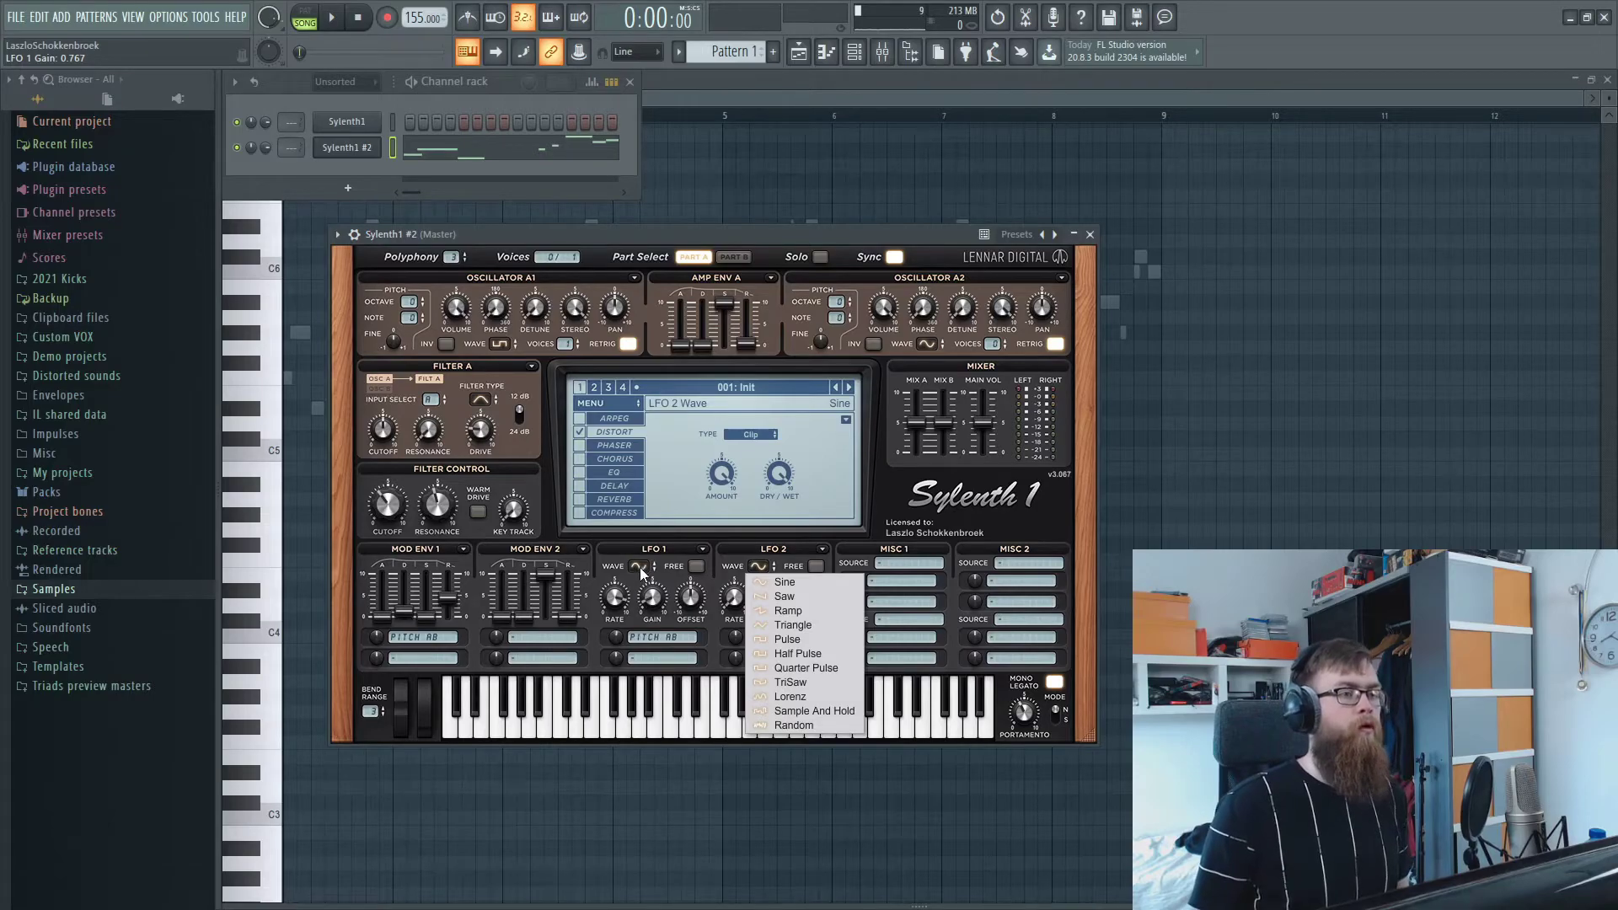
click(641, 571)
click(682, 585)
click(642, 568)
click(661, 596)
- Adjust the LFO 1 pitch amount, set its gain to about 1.13 and its rate to 1/32T, and audition the melody
drag(618, 646, 622, 644)
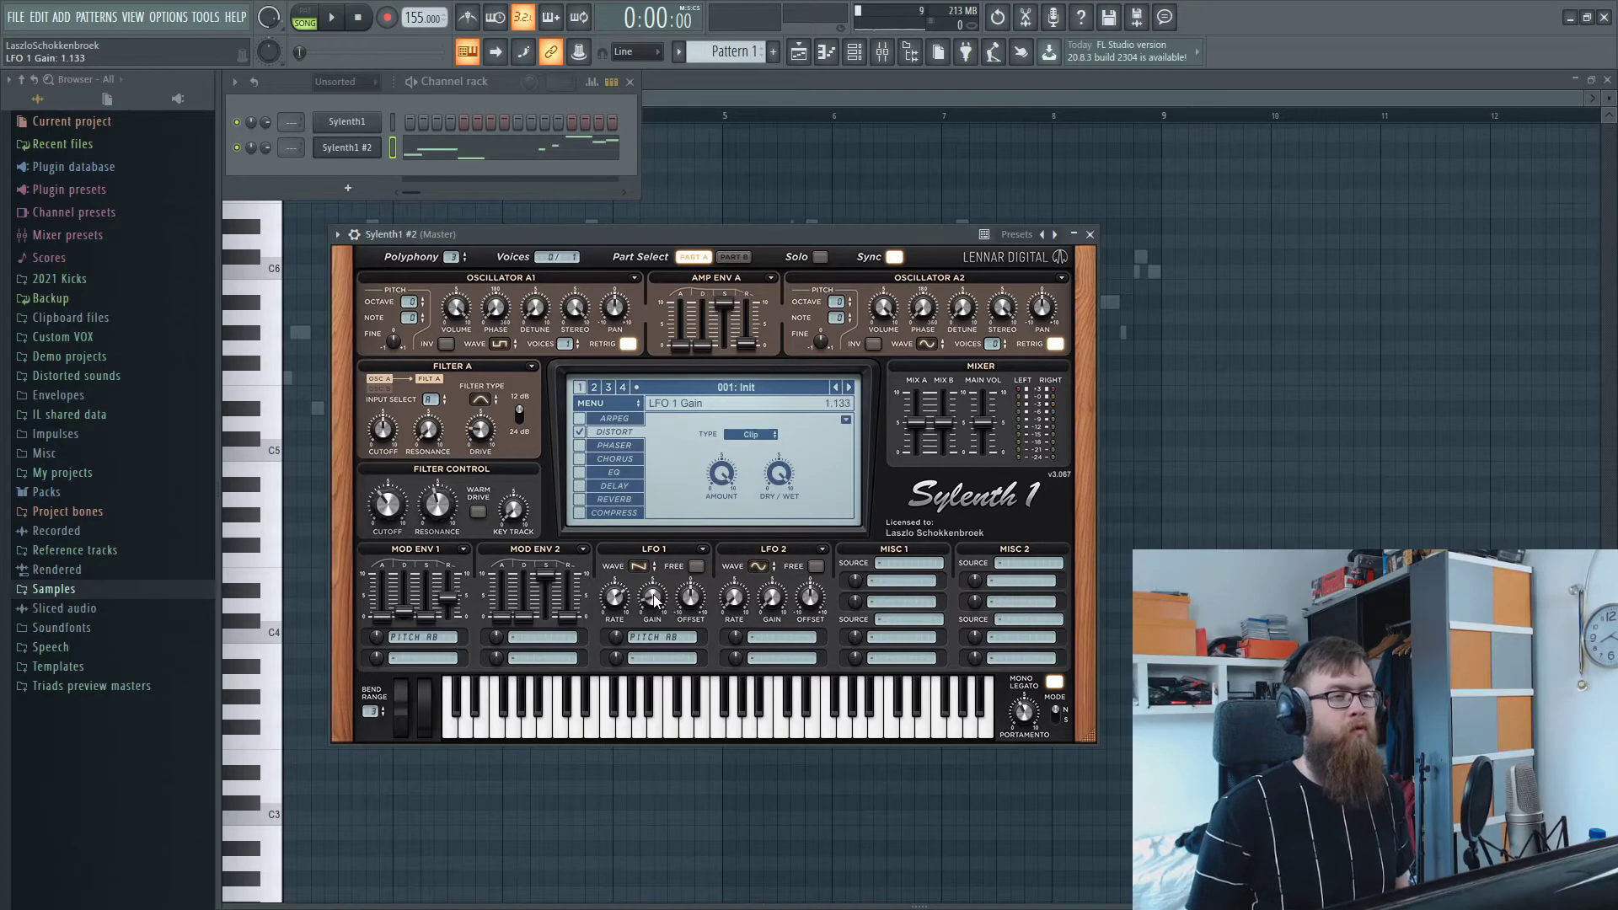
key(space)
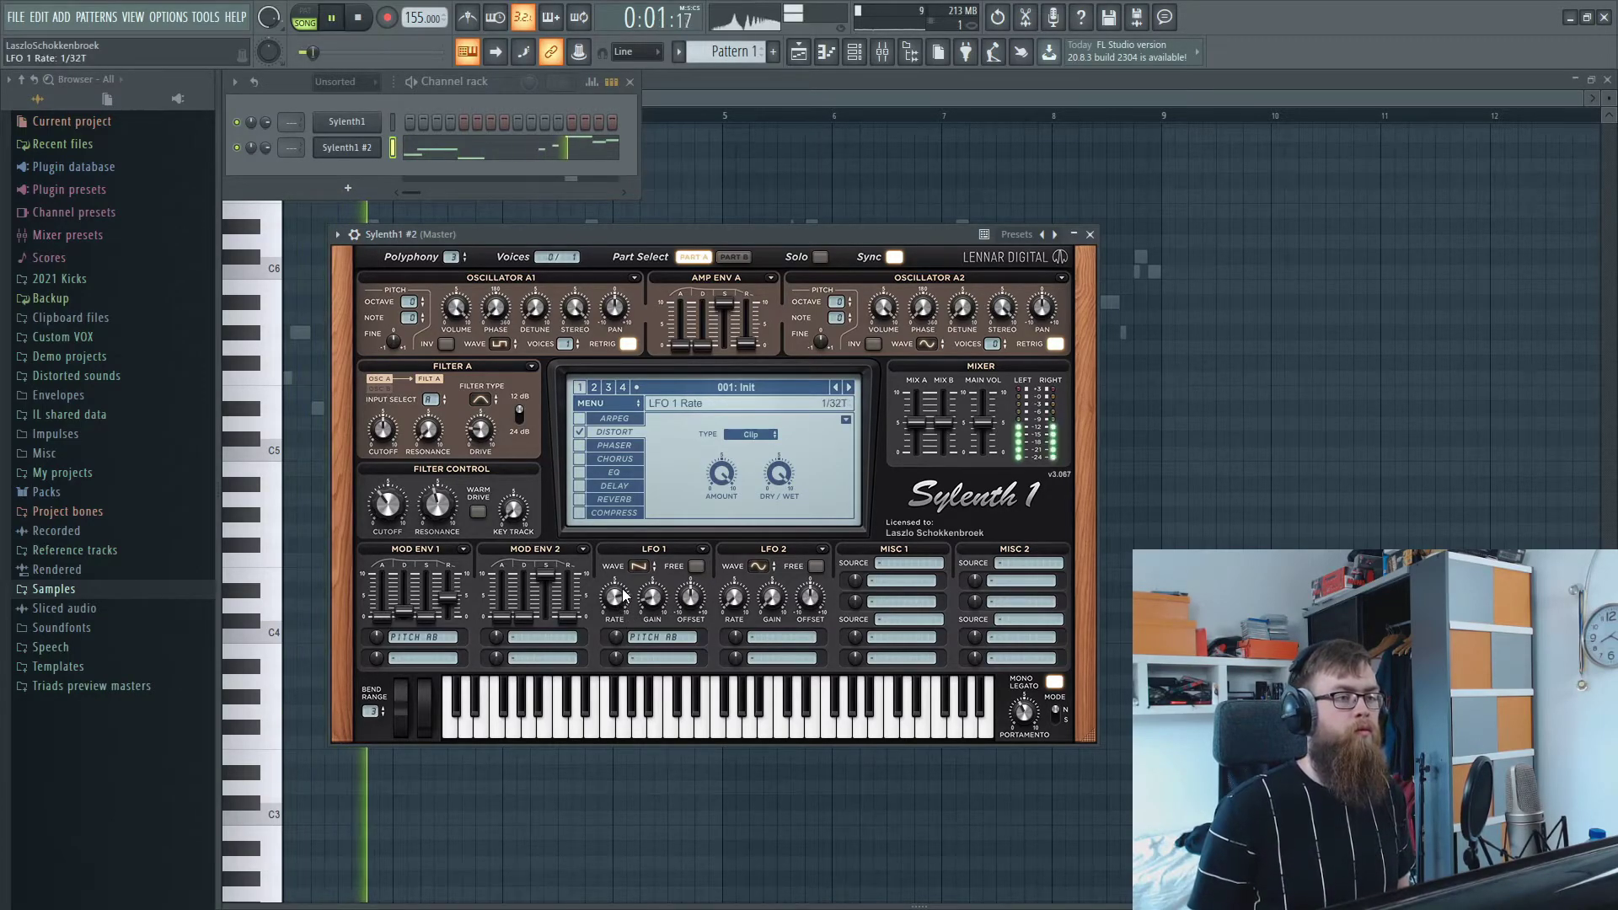
drag(660, 602, 614, 635)
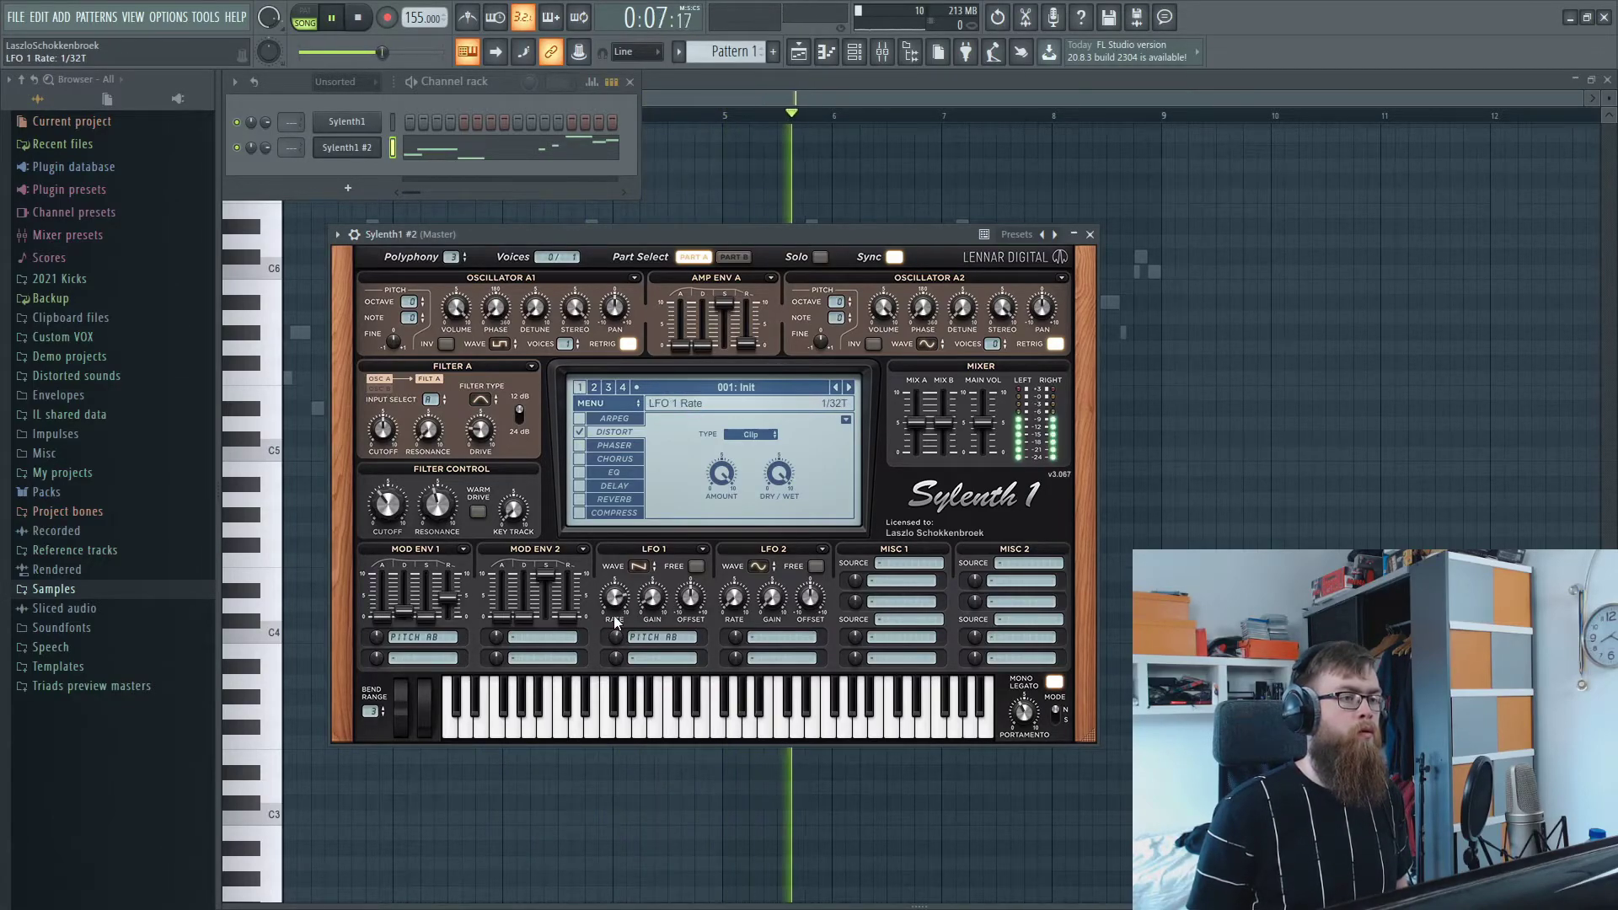
key(space)
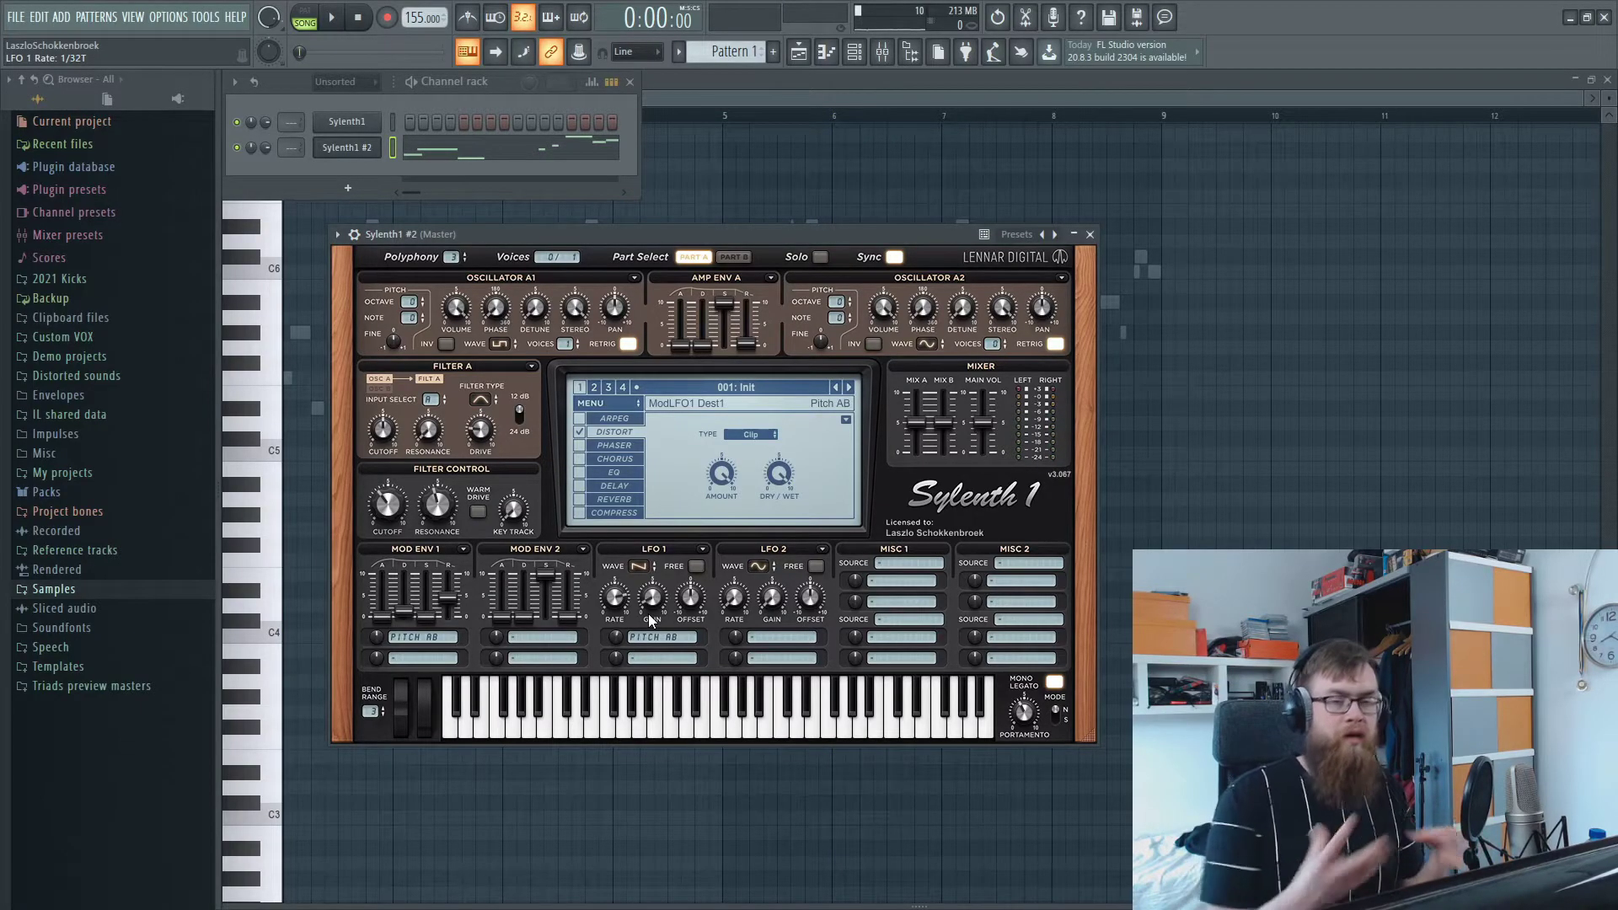
- Choose the LFO 2 wave and route LFO 2 to Pitch A and B
click(763, 569)
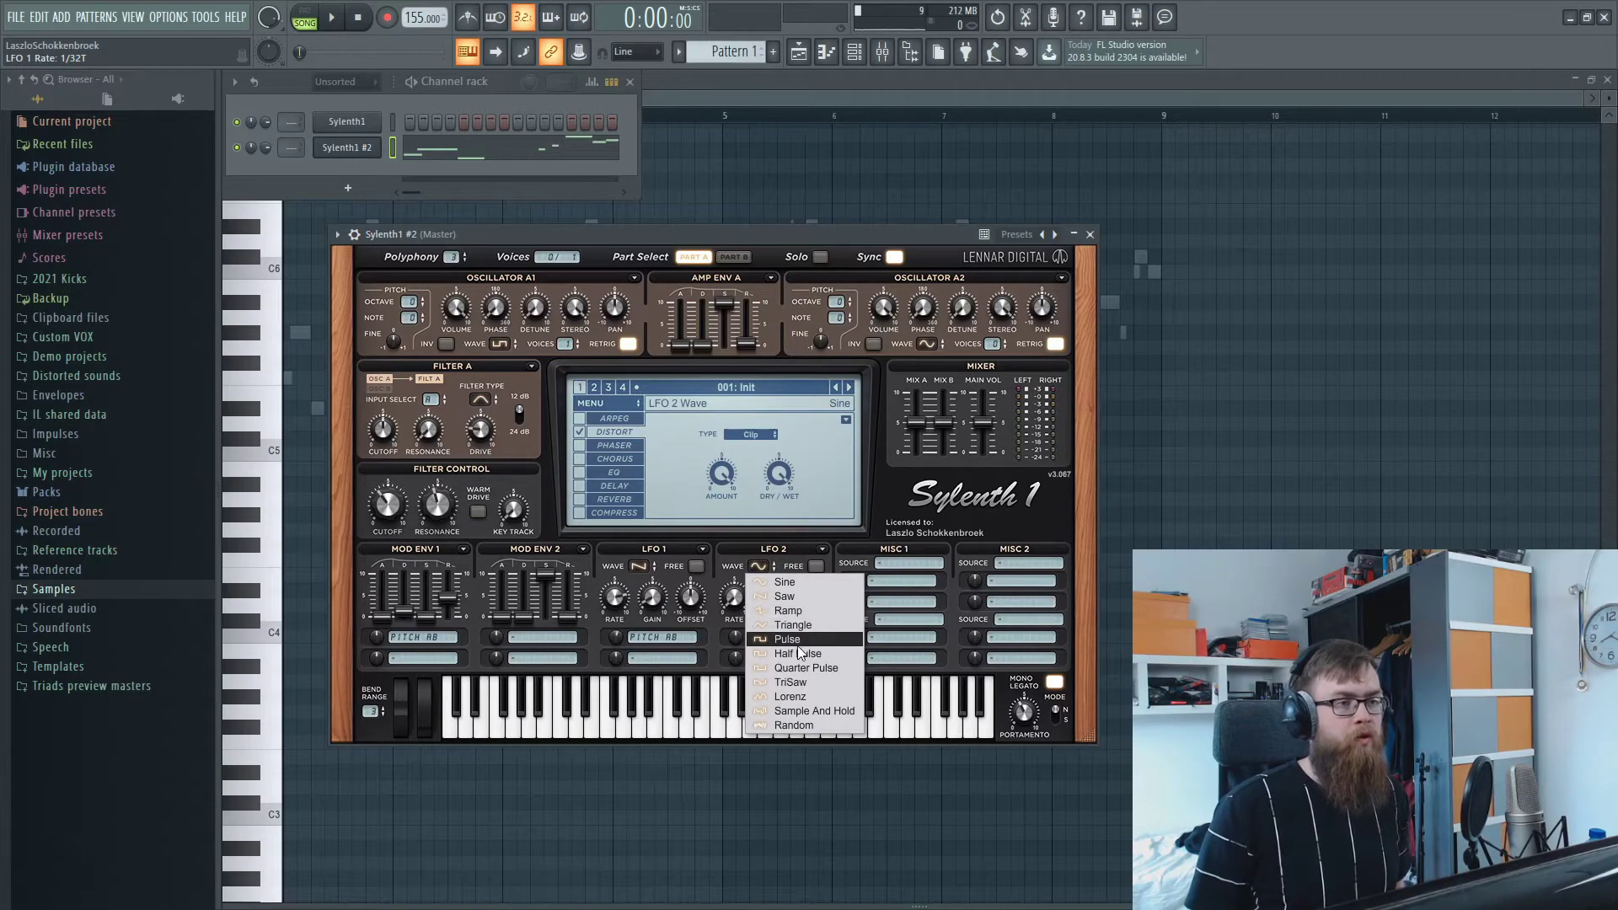
click(805, 682)
click(736, 625)
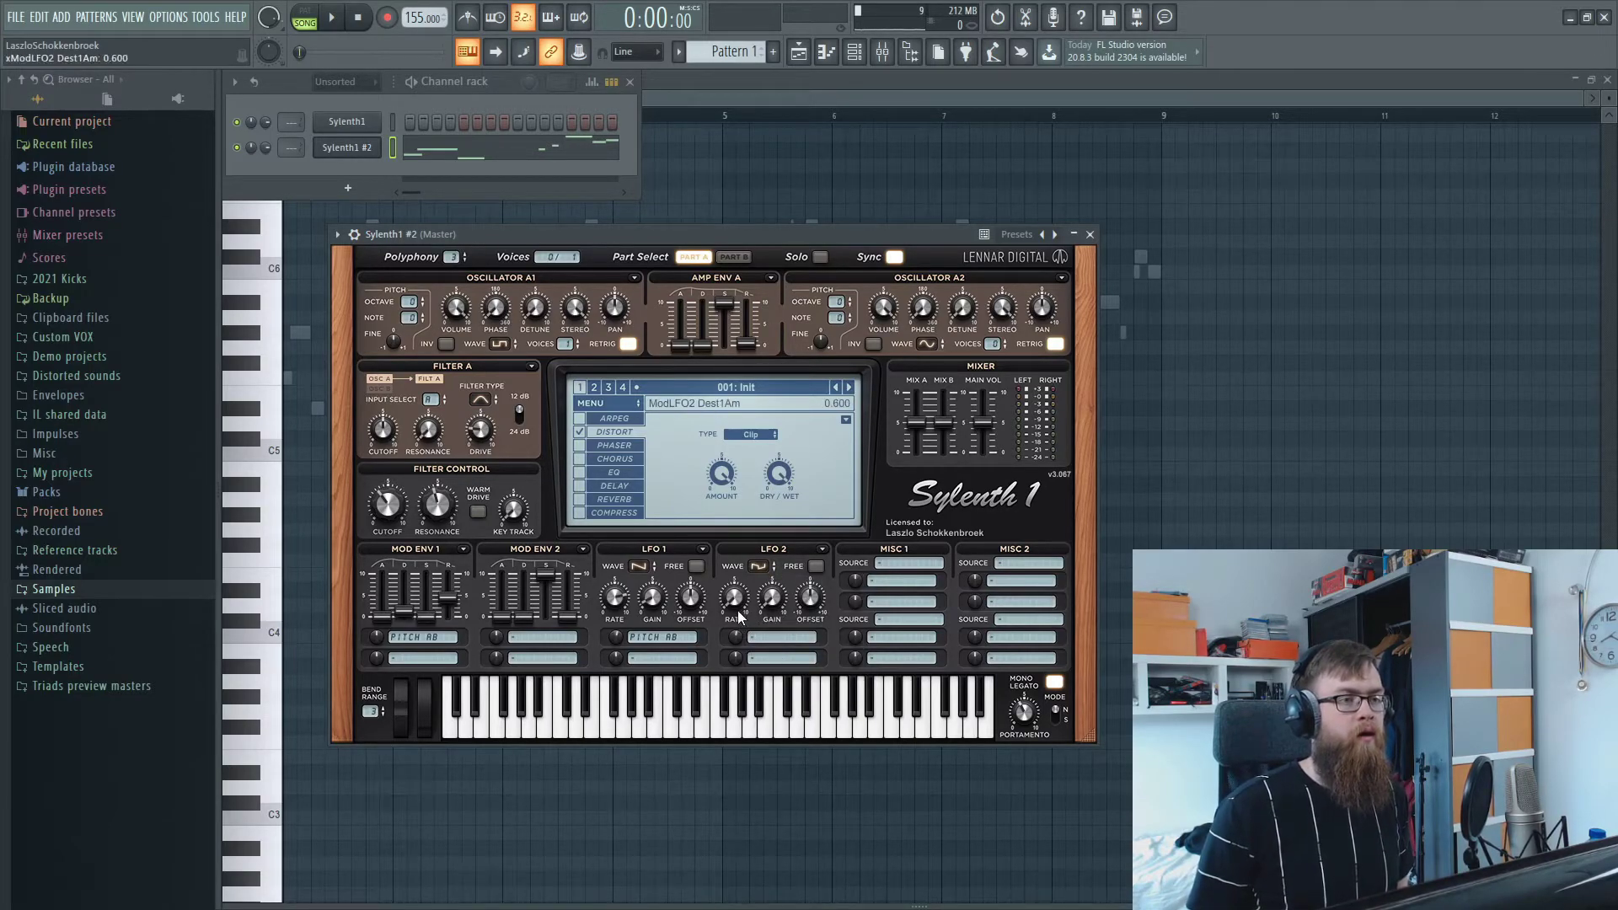
click(766, 637)
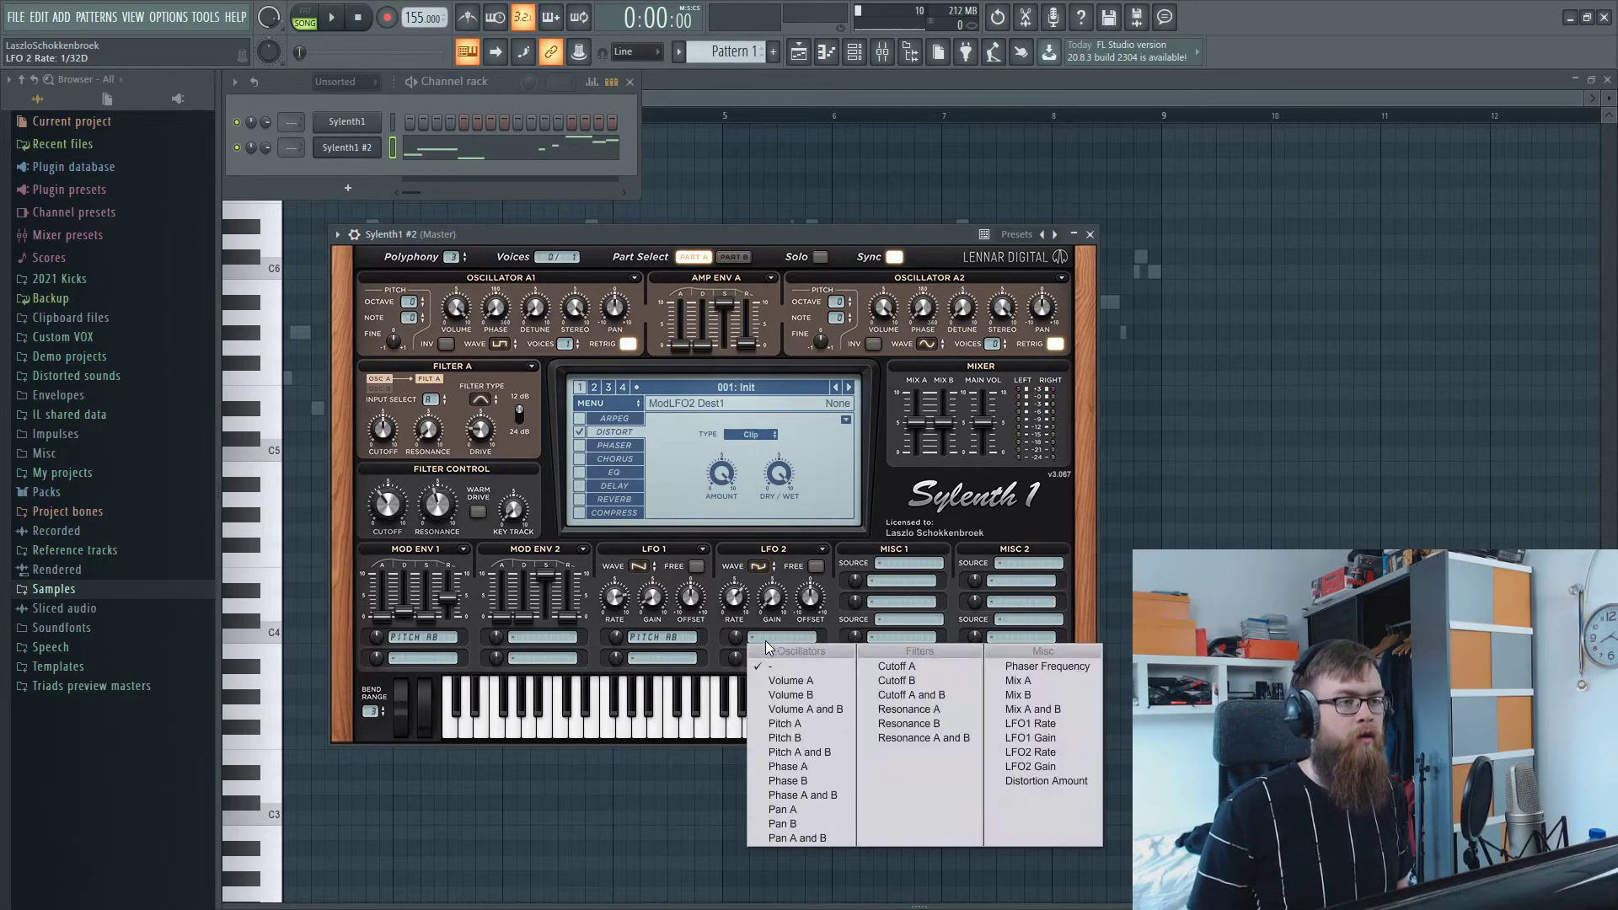
click(792, 752)
- While the melody plays, adjust the LFO 2 pitch amount, gain and rate by ear
key(space)
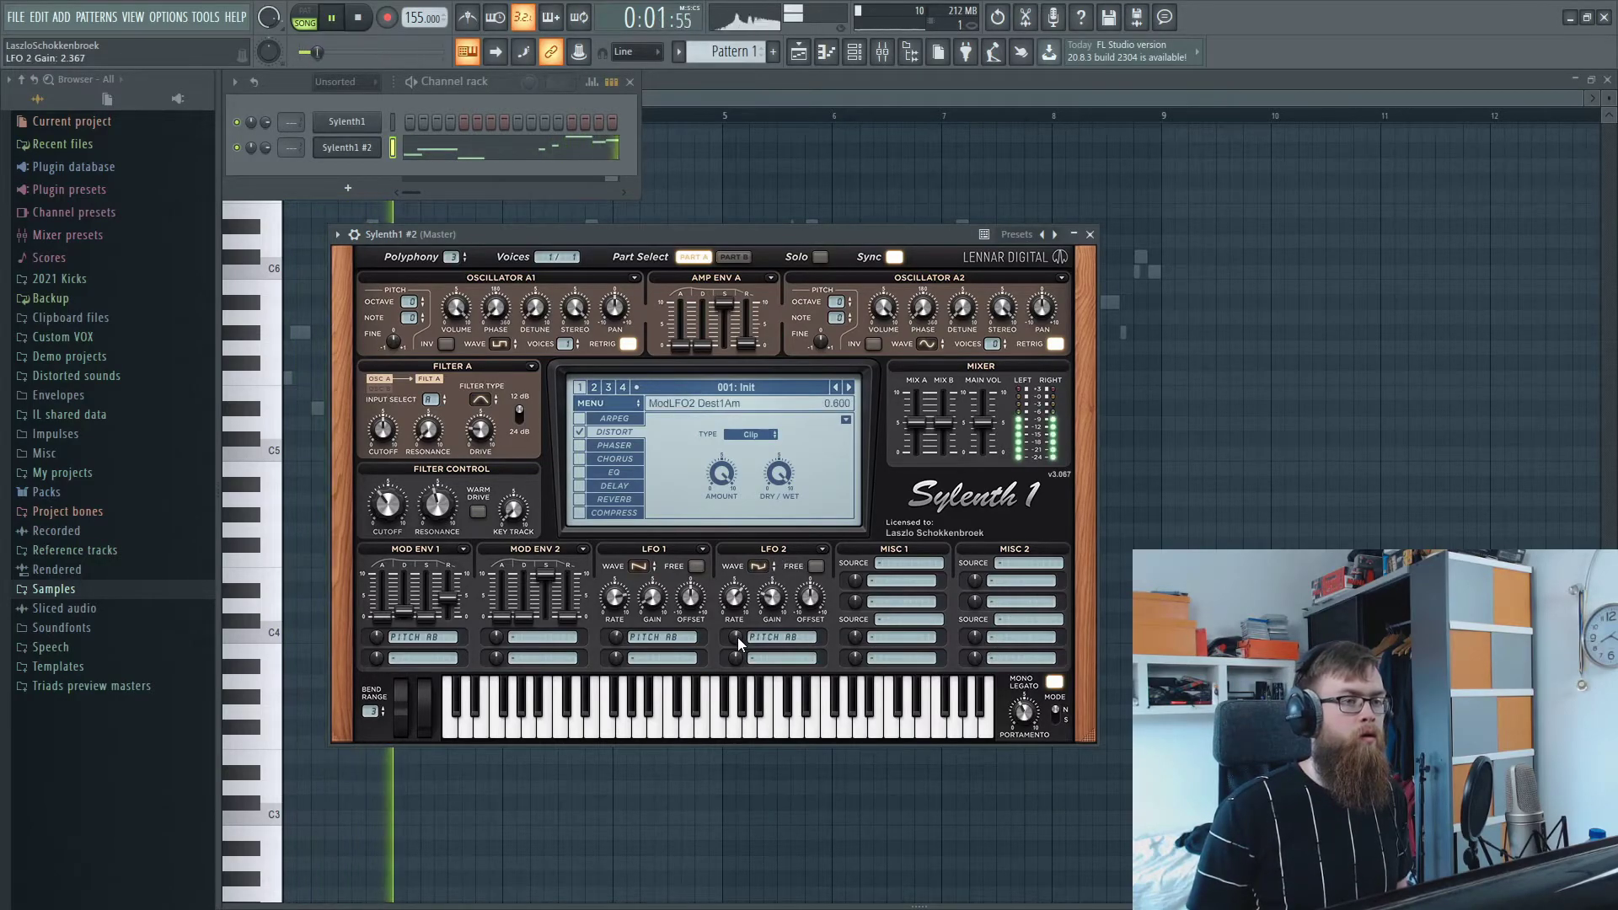
drag(736, 650, 736, 666)
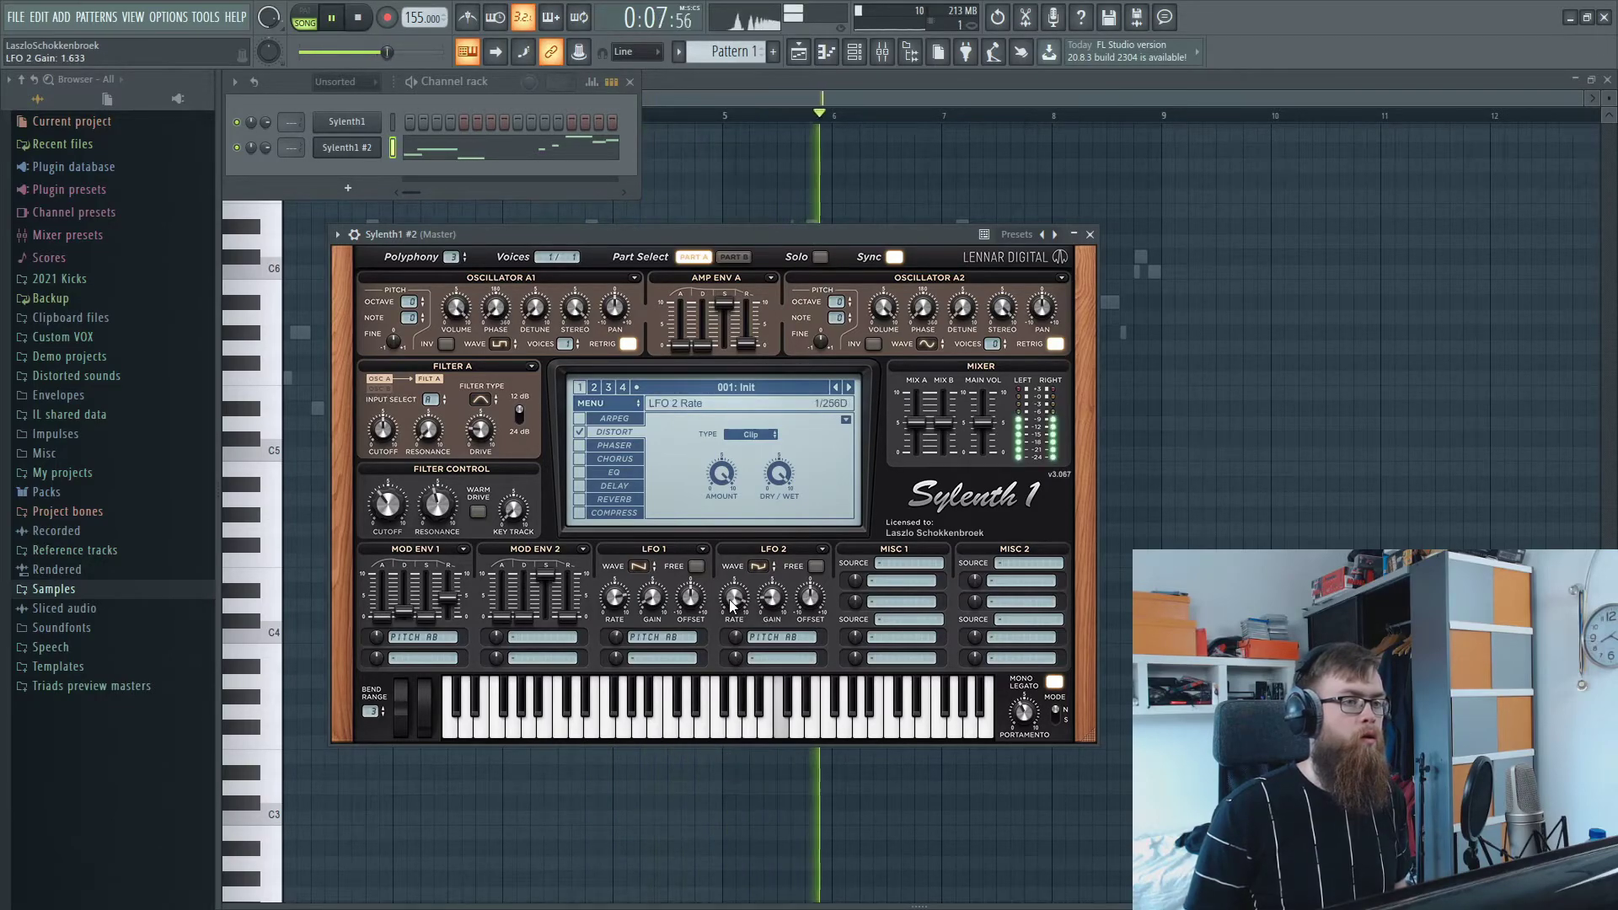
drag(781, 600, 741, 612)
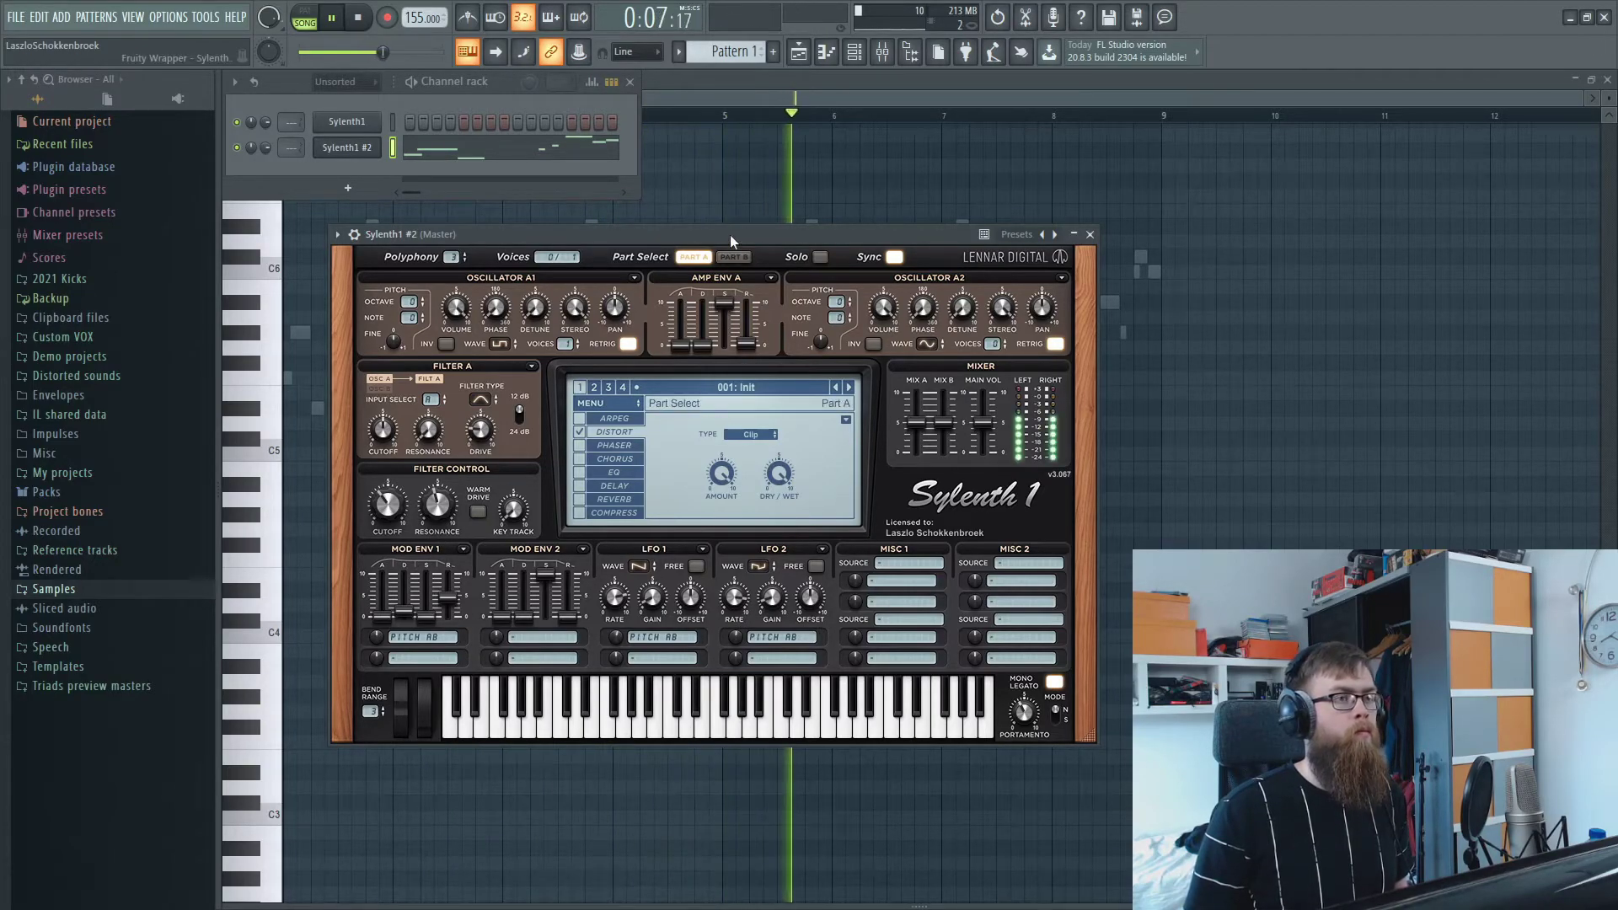
drag(730, 235, 791, 243)
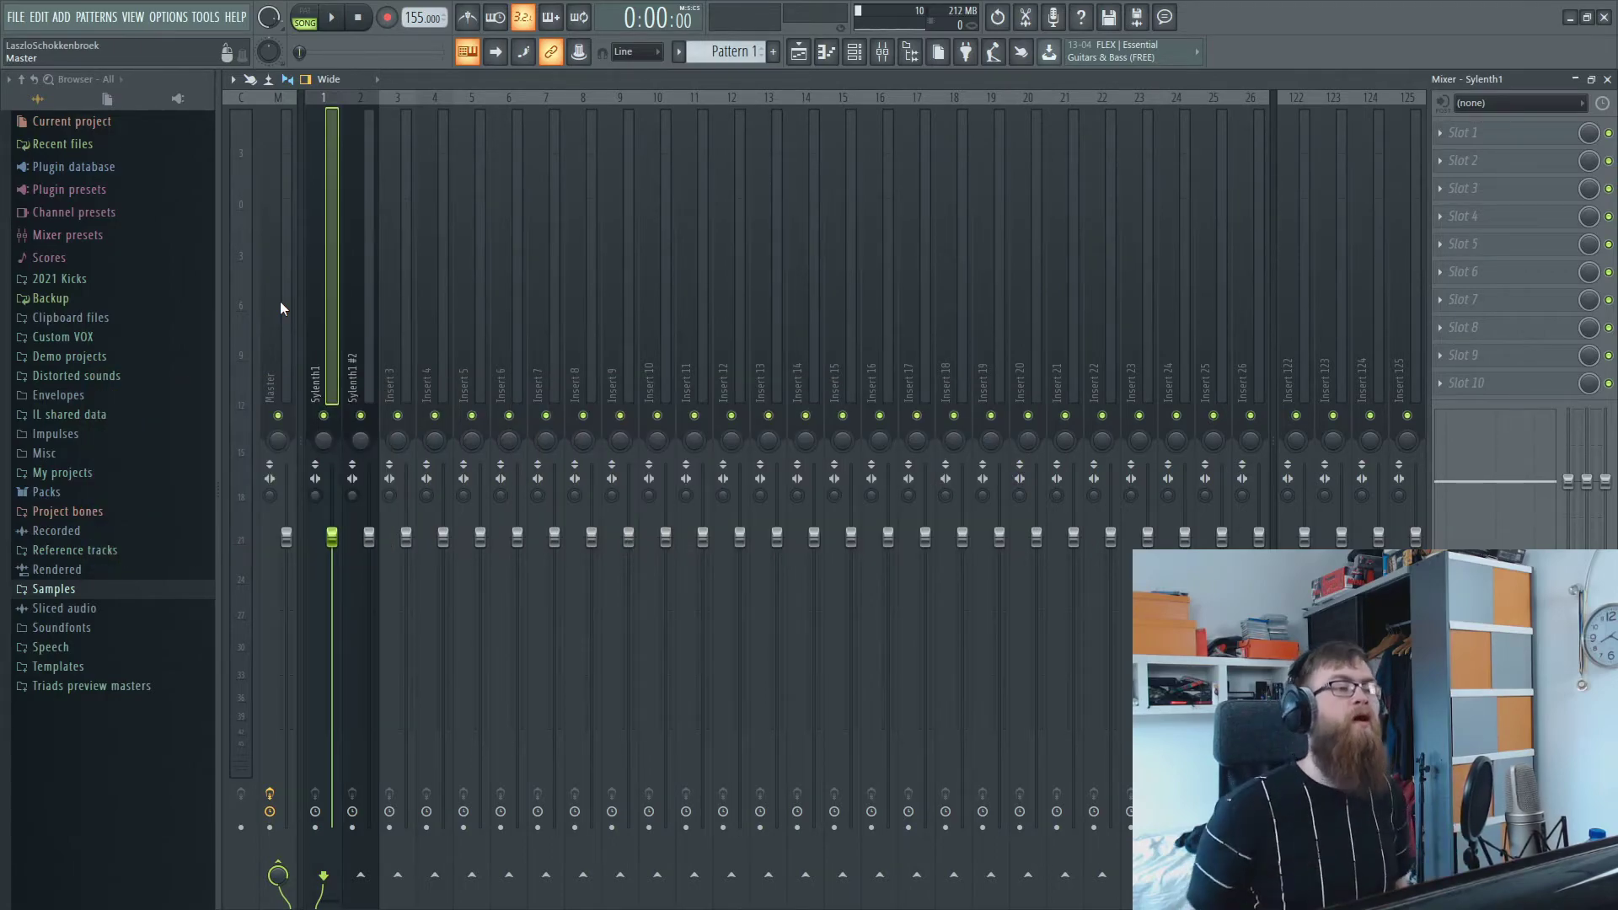
- Insert FabFilter Pro-Q 2 on the Sylenth1 mixer track and add a 24 dB/oct low cut
click(1462, 144)
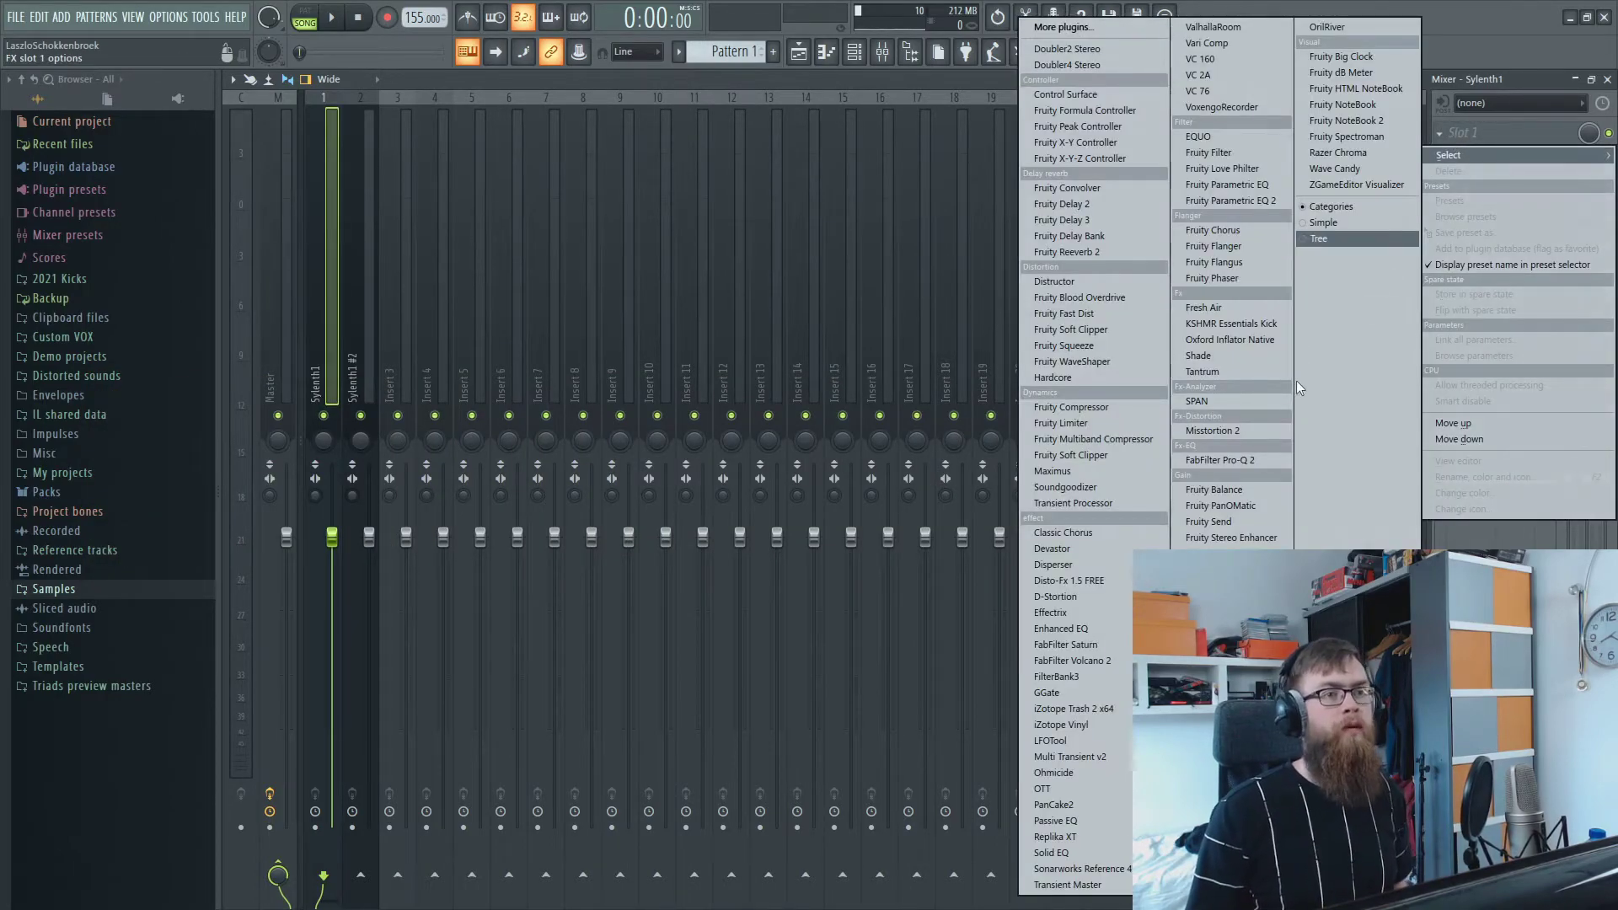
click(1272, 456)
click(561, 405)
click(410, 576)
click(413, 629)
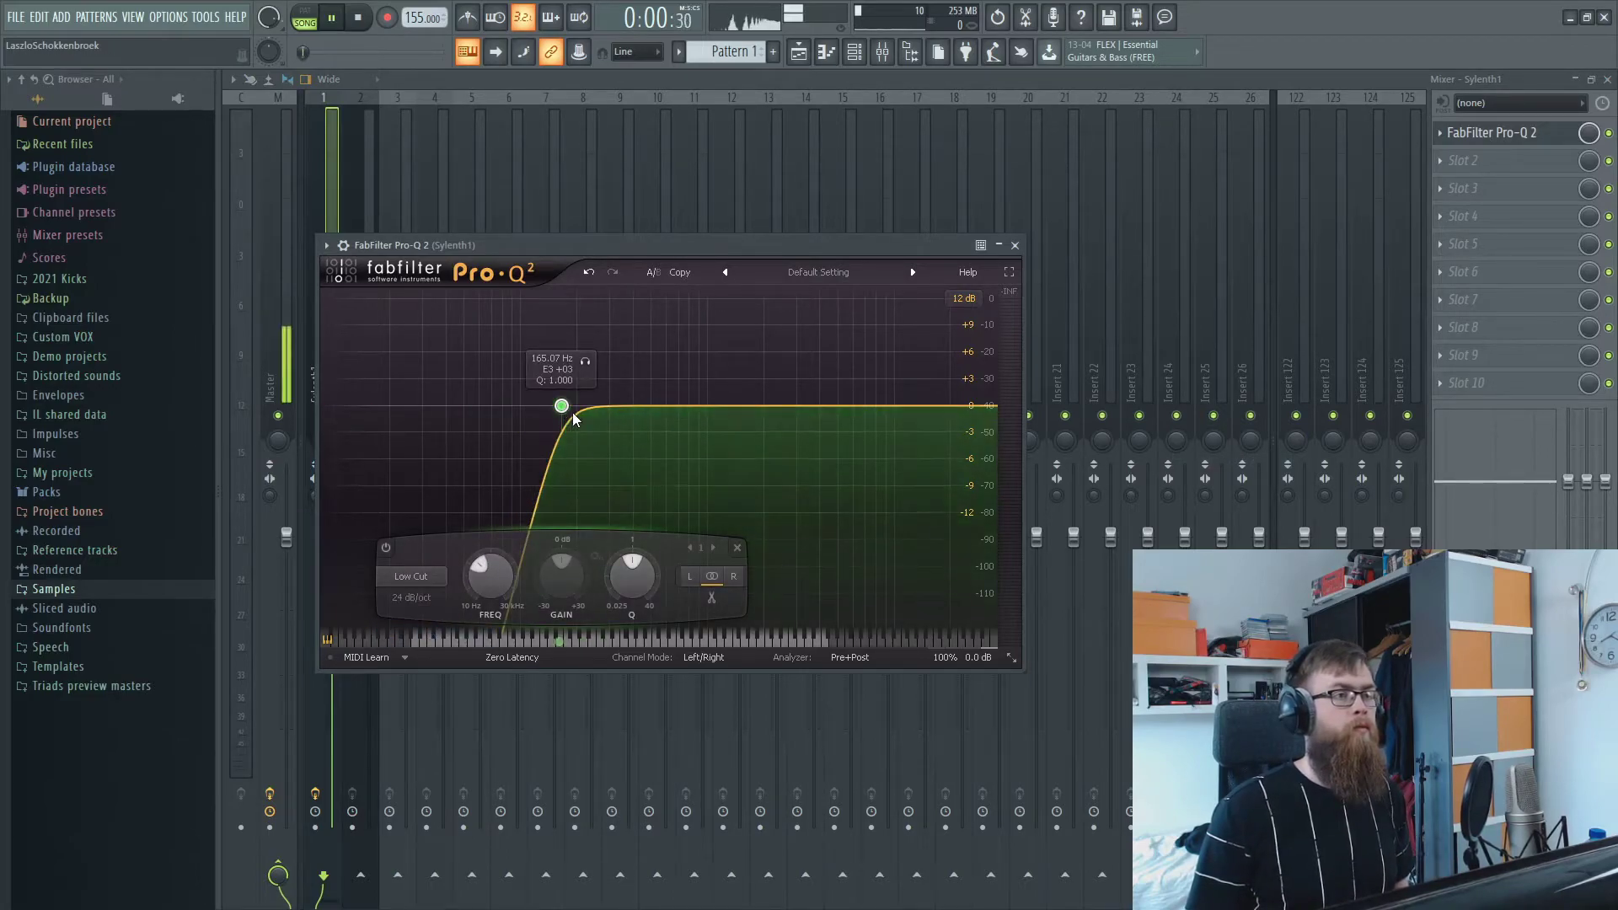
drag(561, 405, 600, 410)
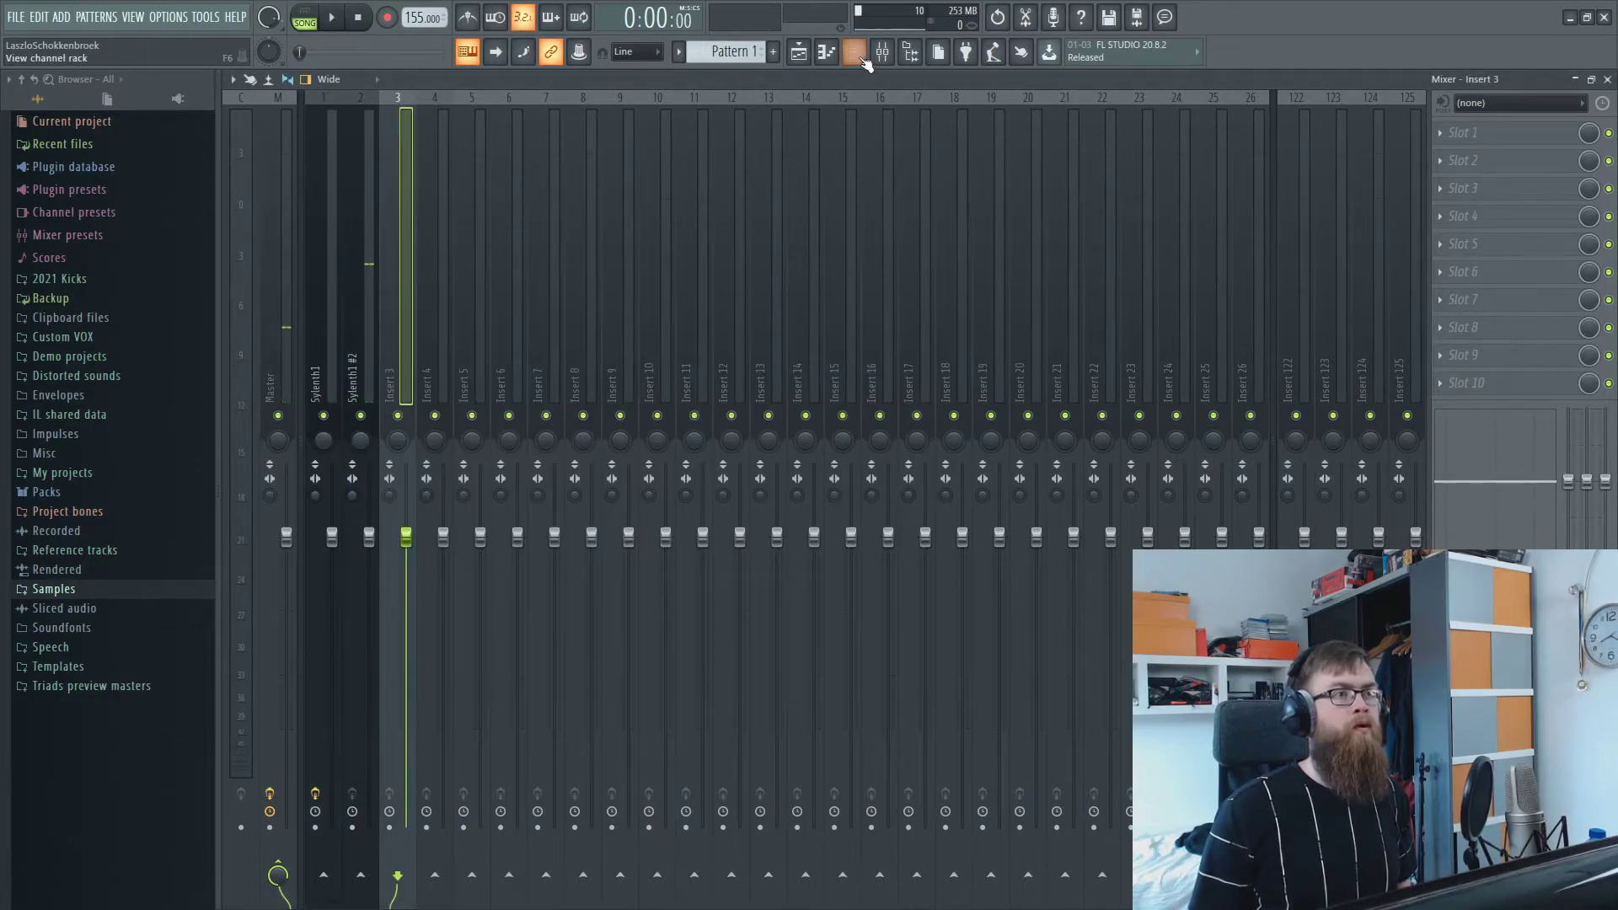
- Move the melody notes from the Sylenth1 #2 channel to the Sylenth1 channel
click(861, 58)
right_click(375, 139)
key(Escape)
right_click(370, 122)
click(576, 155)
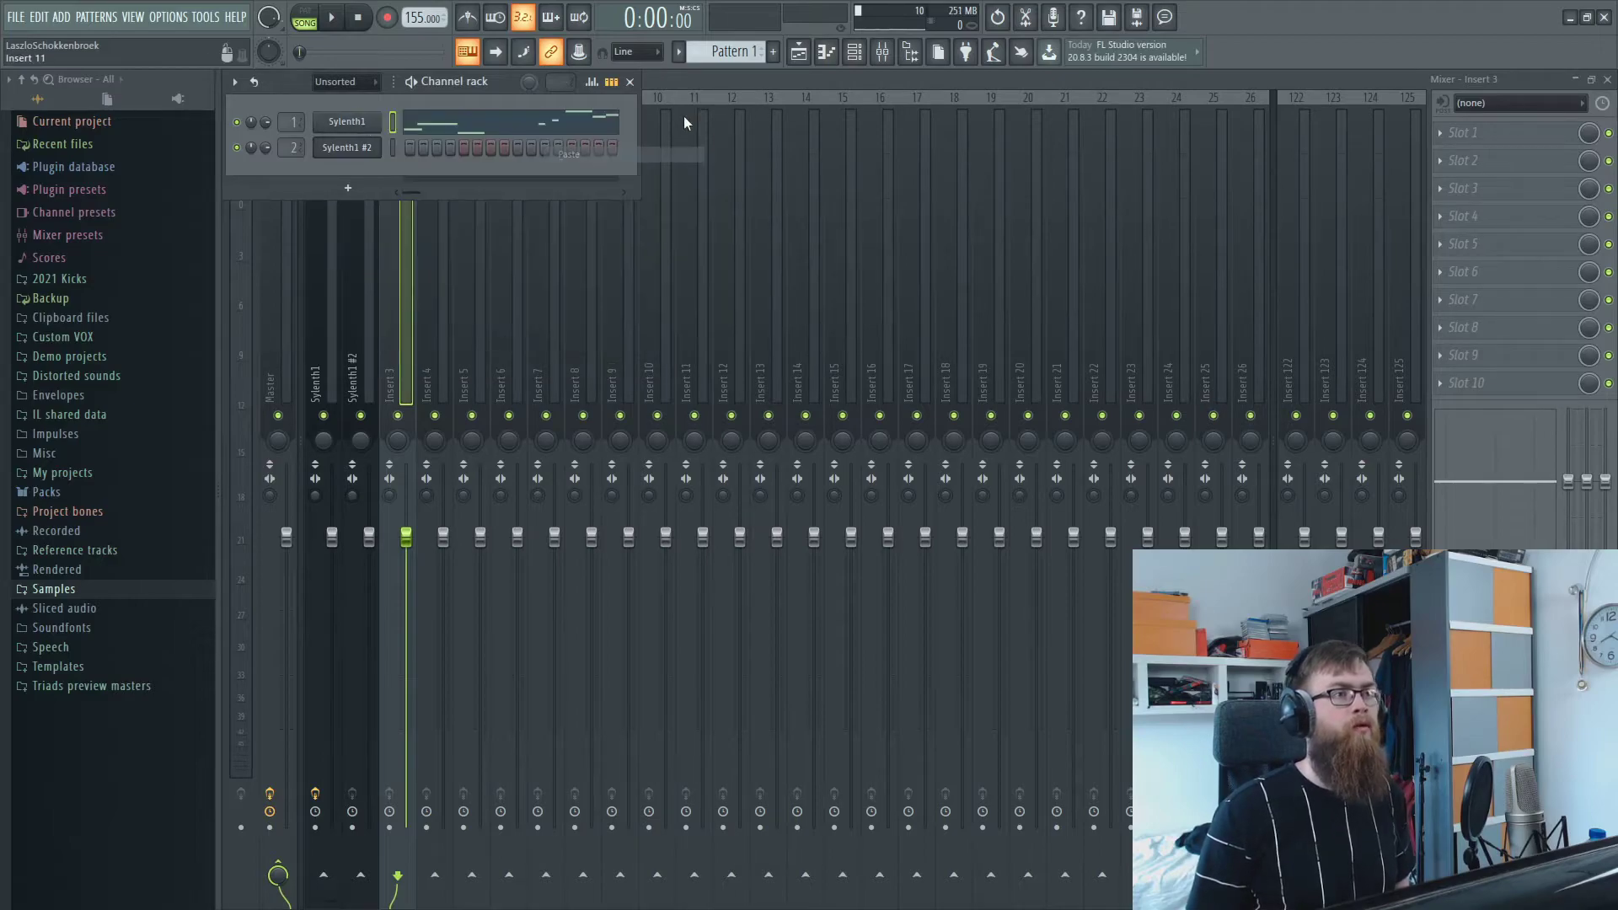
key(F6)
- While the first lead plays, set its low cut to about 205 Hz with Q 0.90 and add a +1 dB bell at about 9.1 kHz
click(332, 270)
key(space)
click(1508, 133)
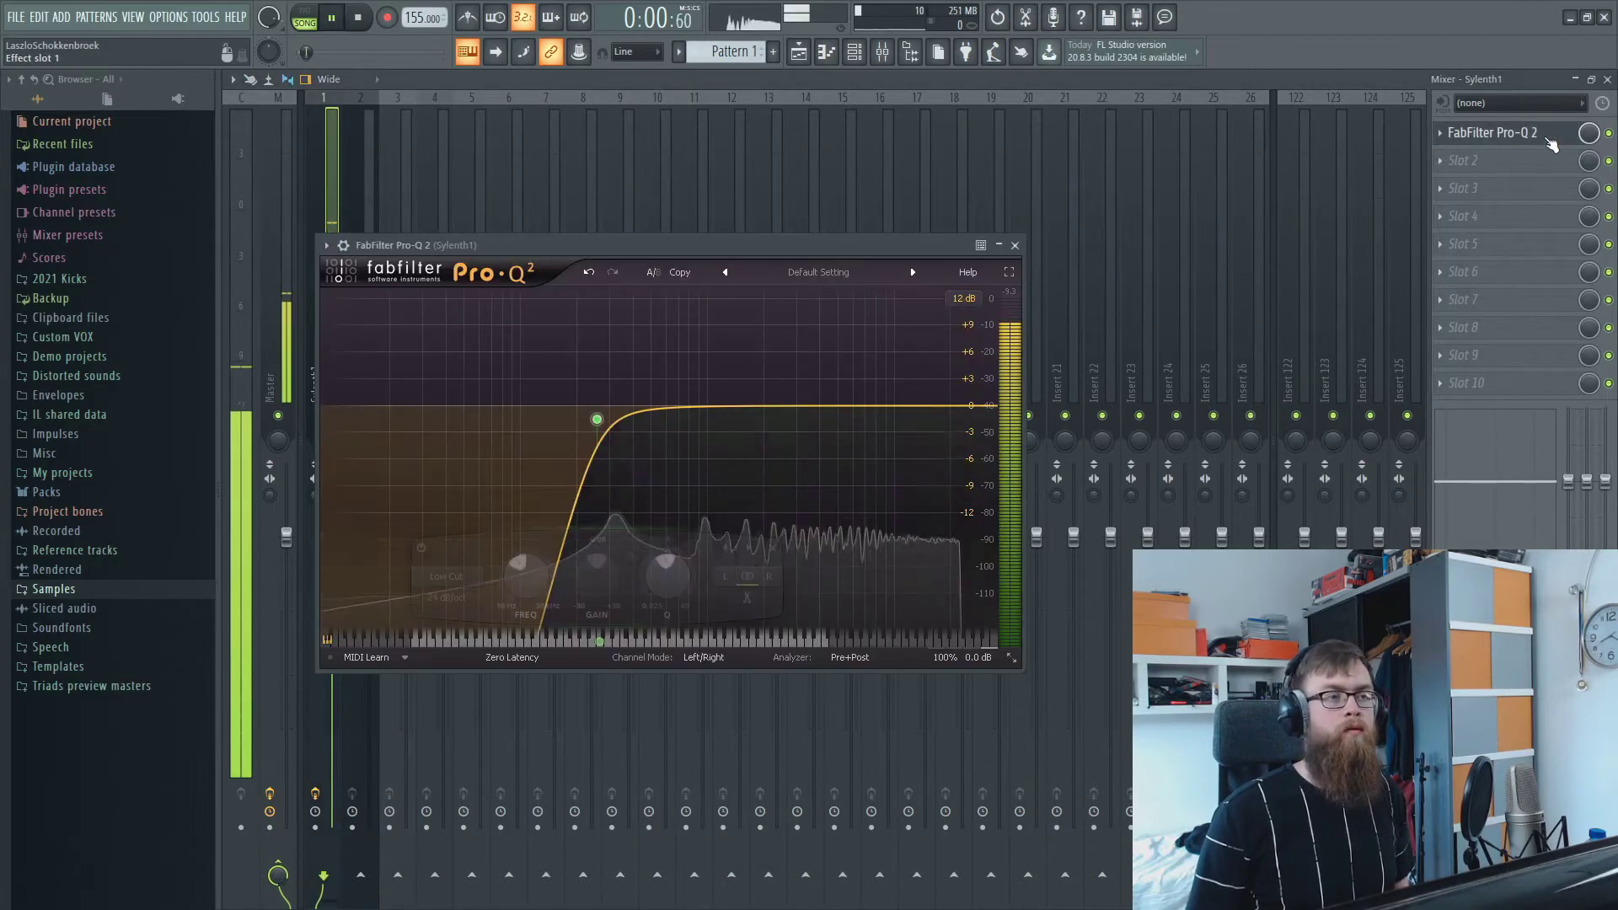
scroll(581, 417, down, 3)
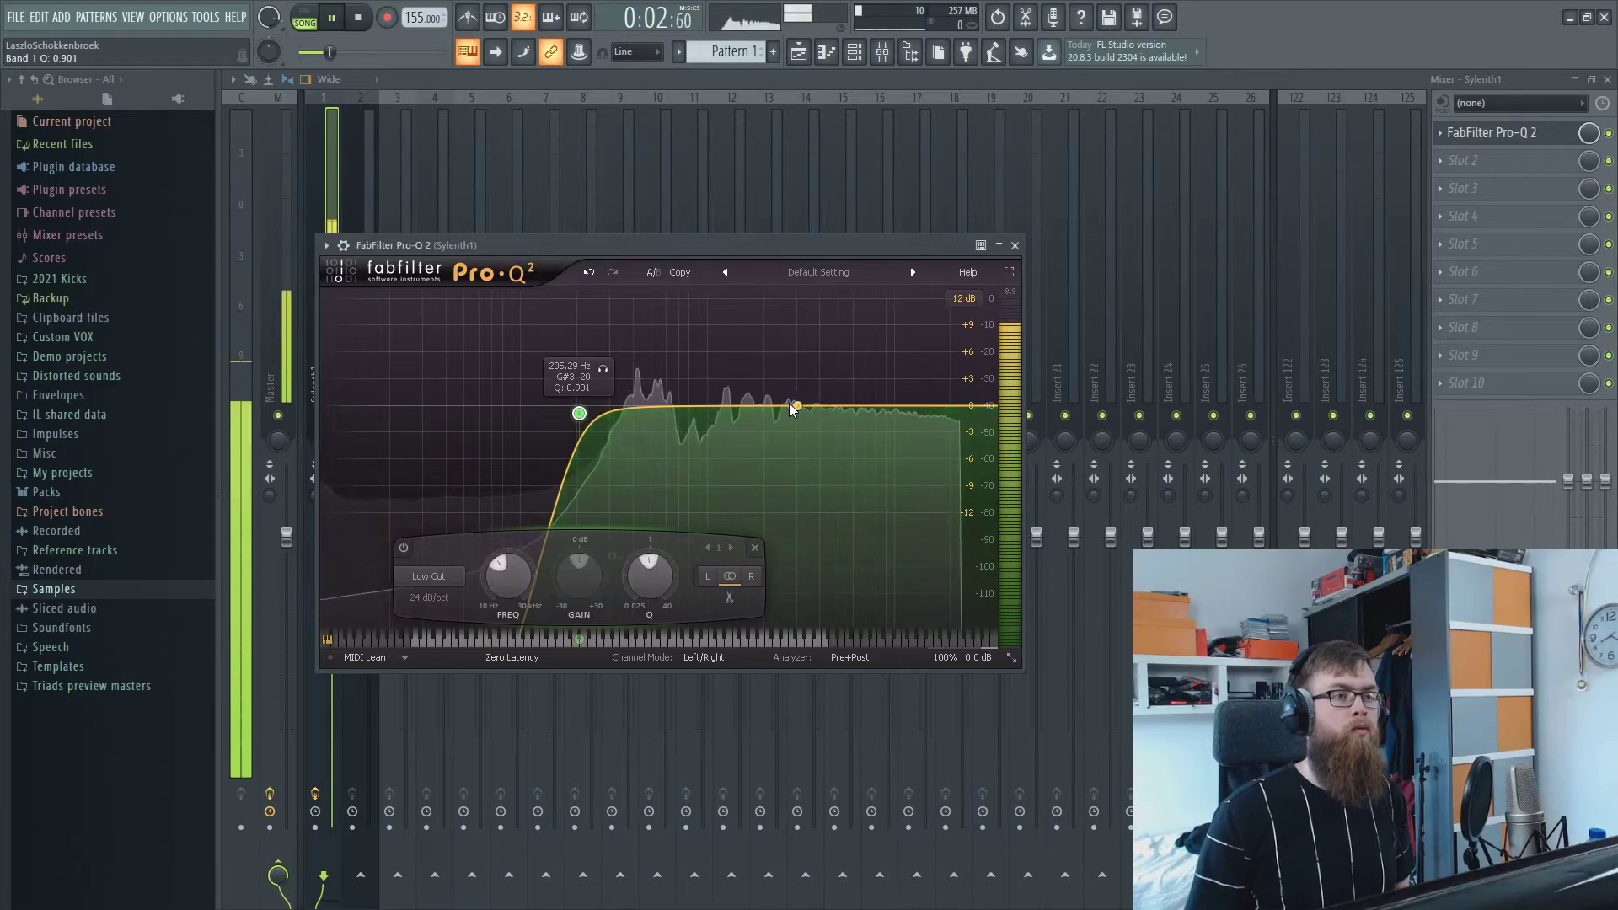
drag(740, 408, 887, 397)
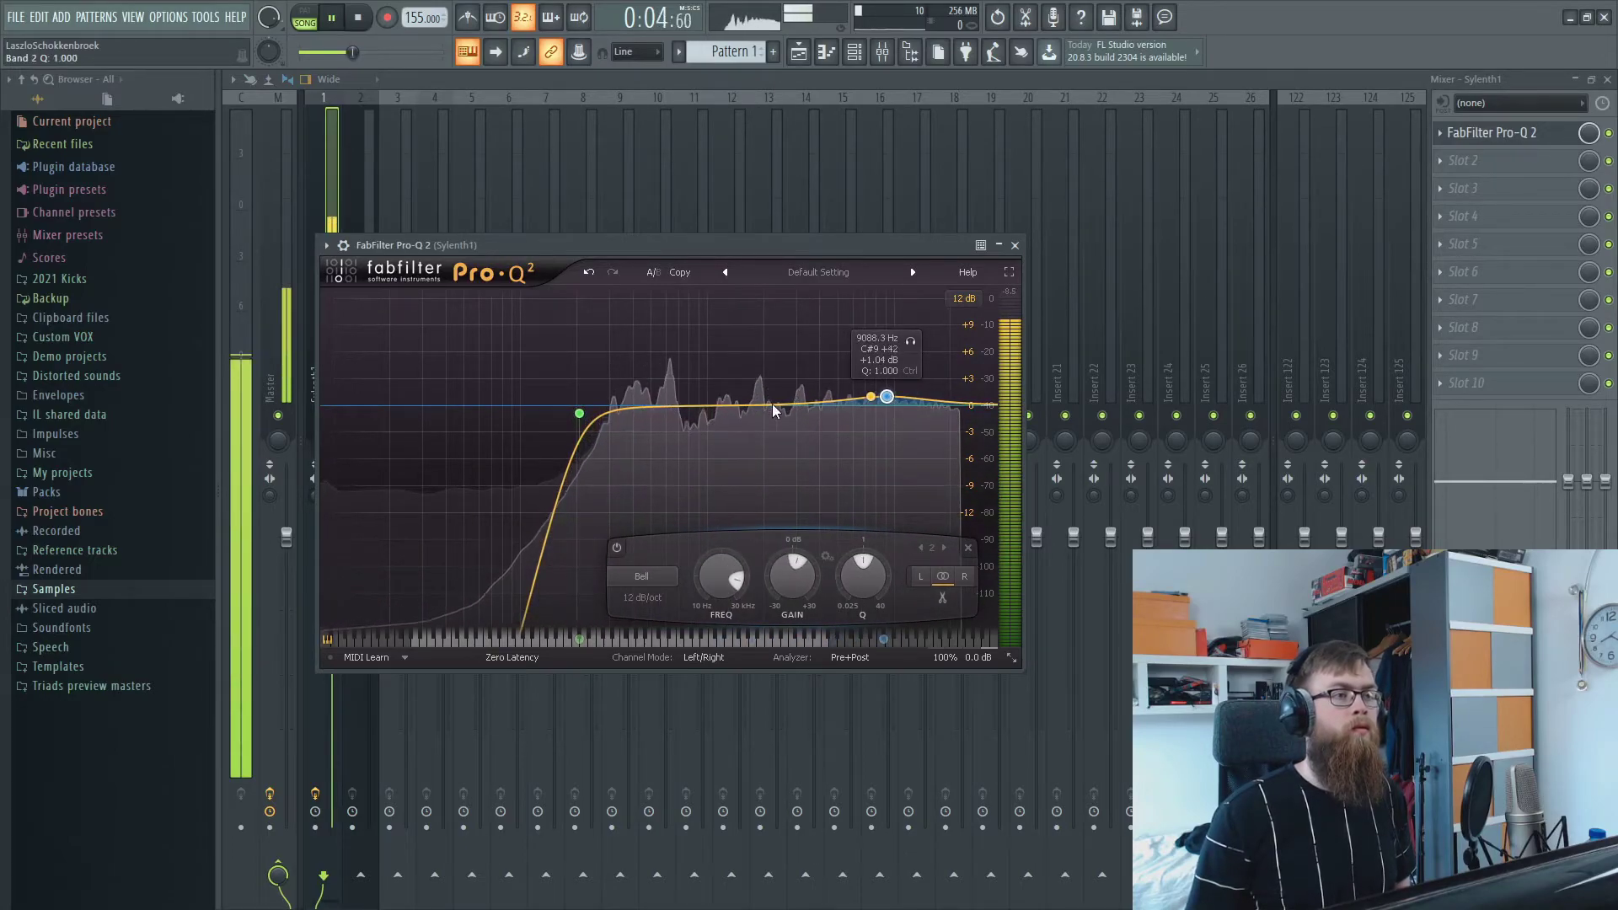
key(space)
- Try the low cut at about 221 Hz with Q 0.955, and add and delete a third EQ band
click(579, 413)
scroll(579, 413, up, 1)
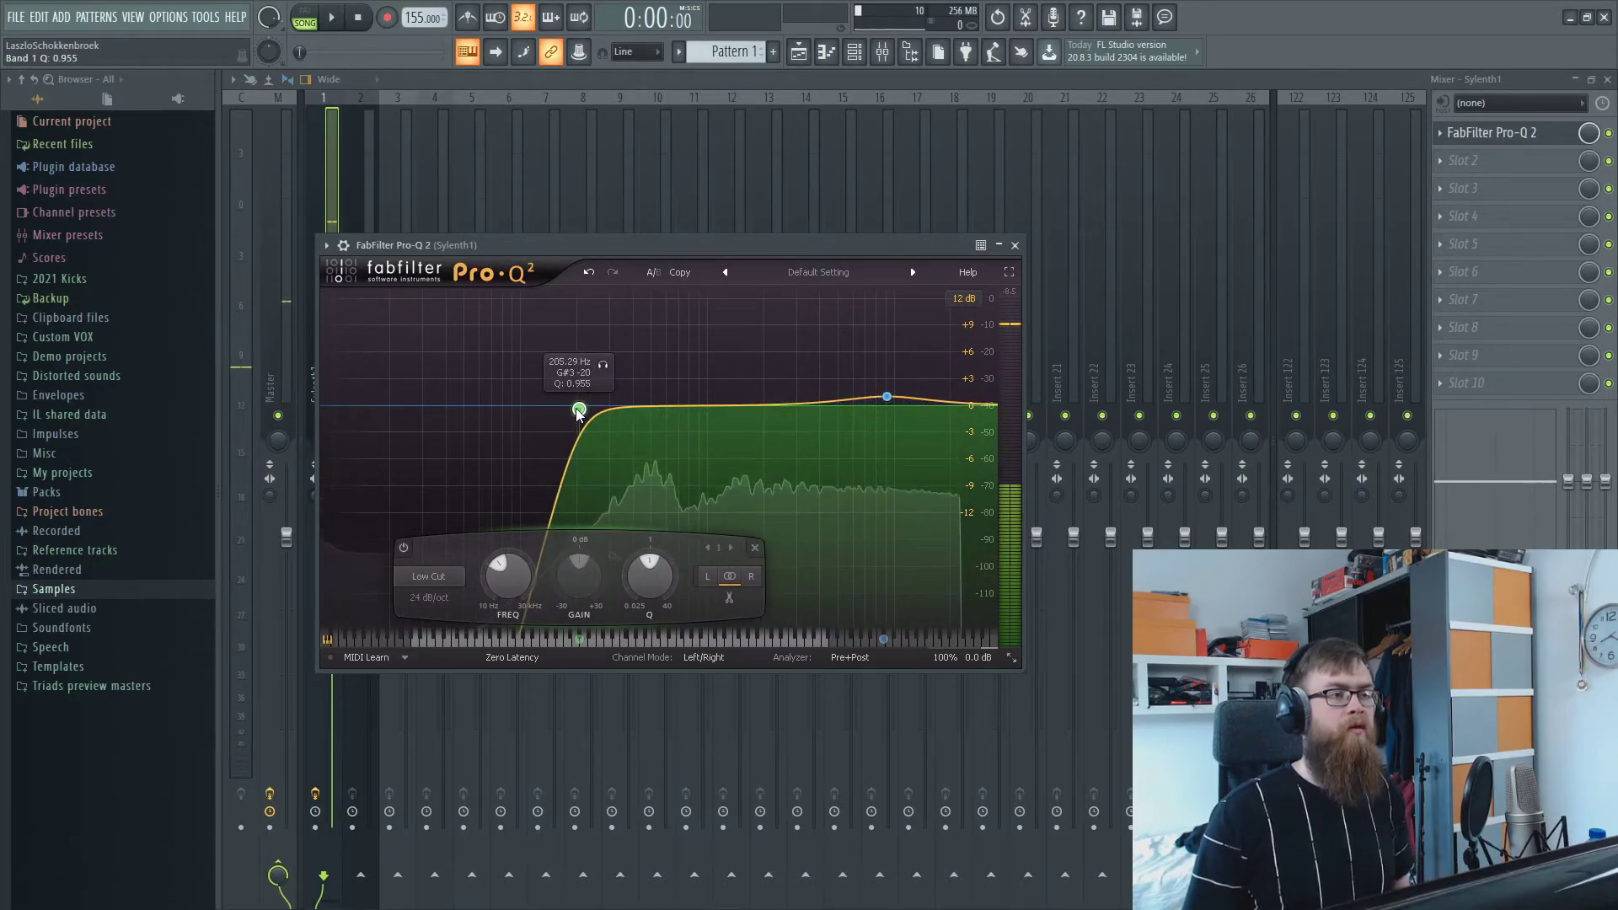
drag(579, 413, 585, 413)
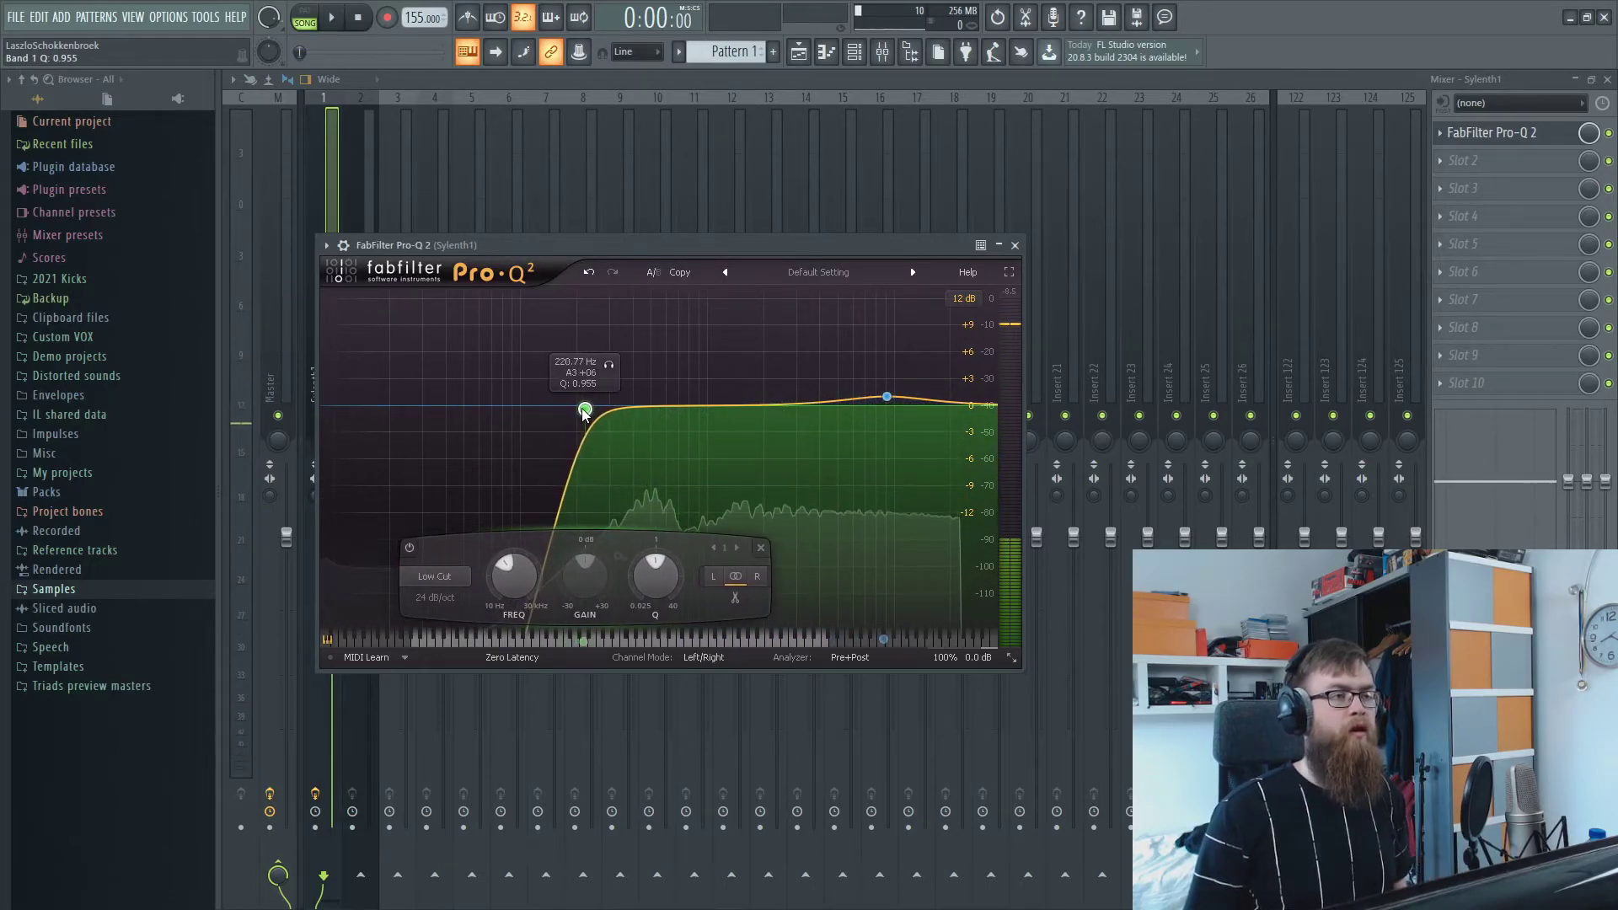
click(636, 410)
right_click(663, 406)
click(708, 511)
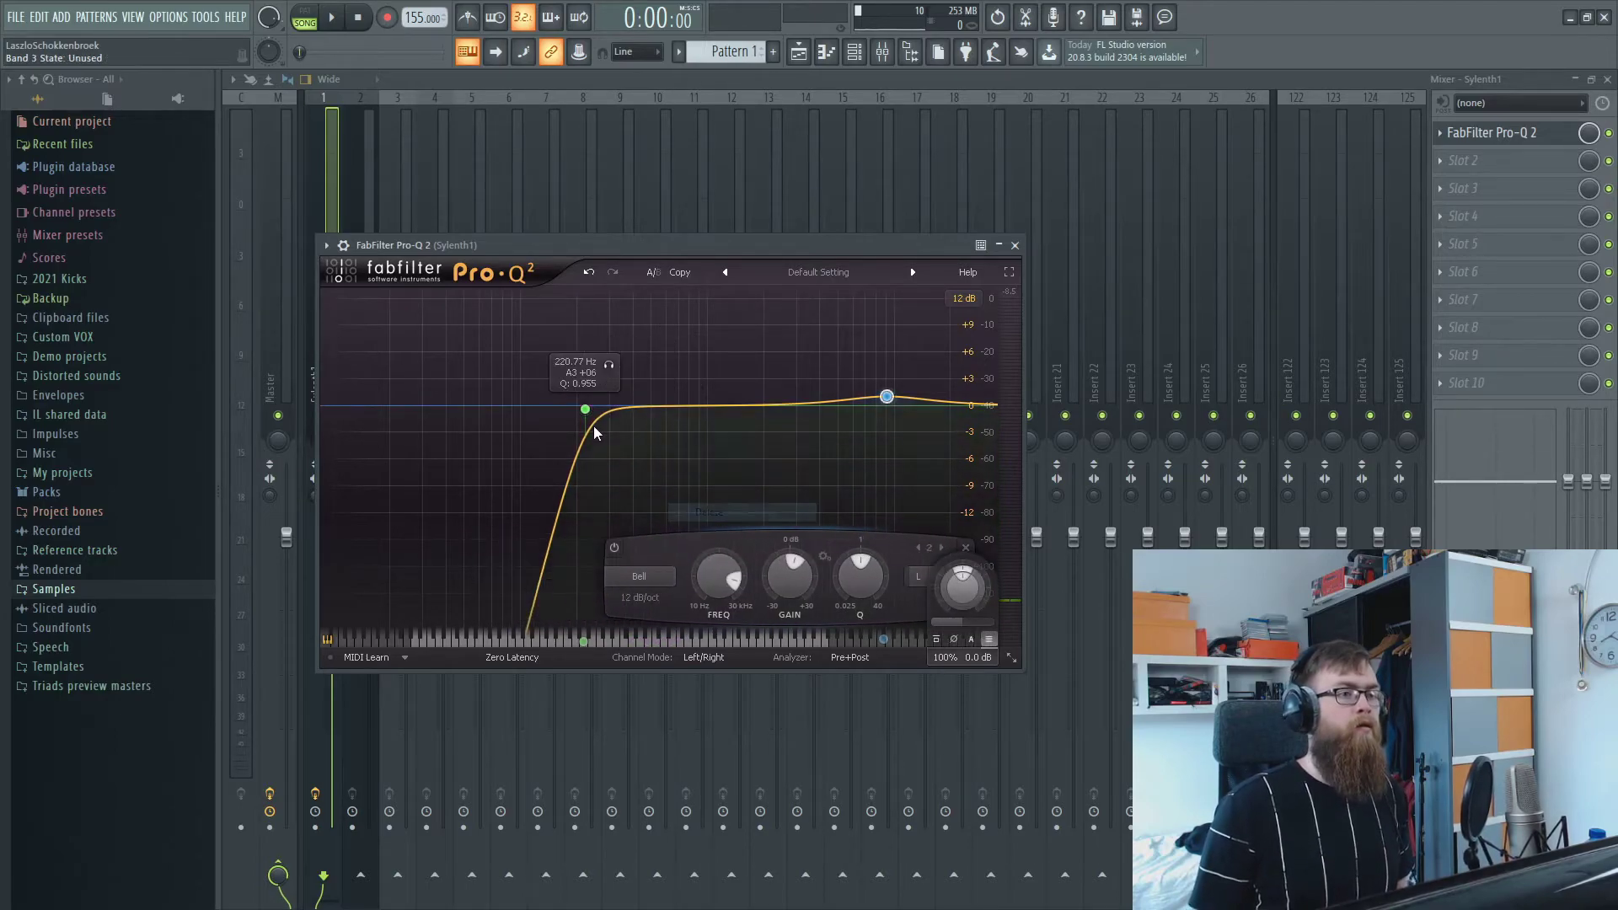
- Set the first lead's low cut to about 170 Hz with Q 1.024 and audition the result
mouse_move(586, 410)
mouse_down()
mouse_move(698, 416)
mouse_move(561, 411)
mouse_up()
key(space)
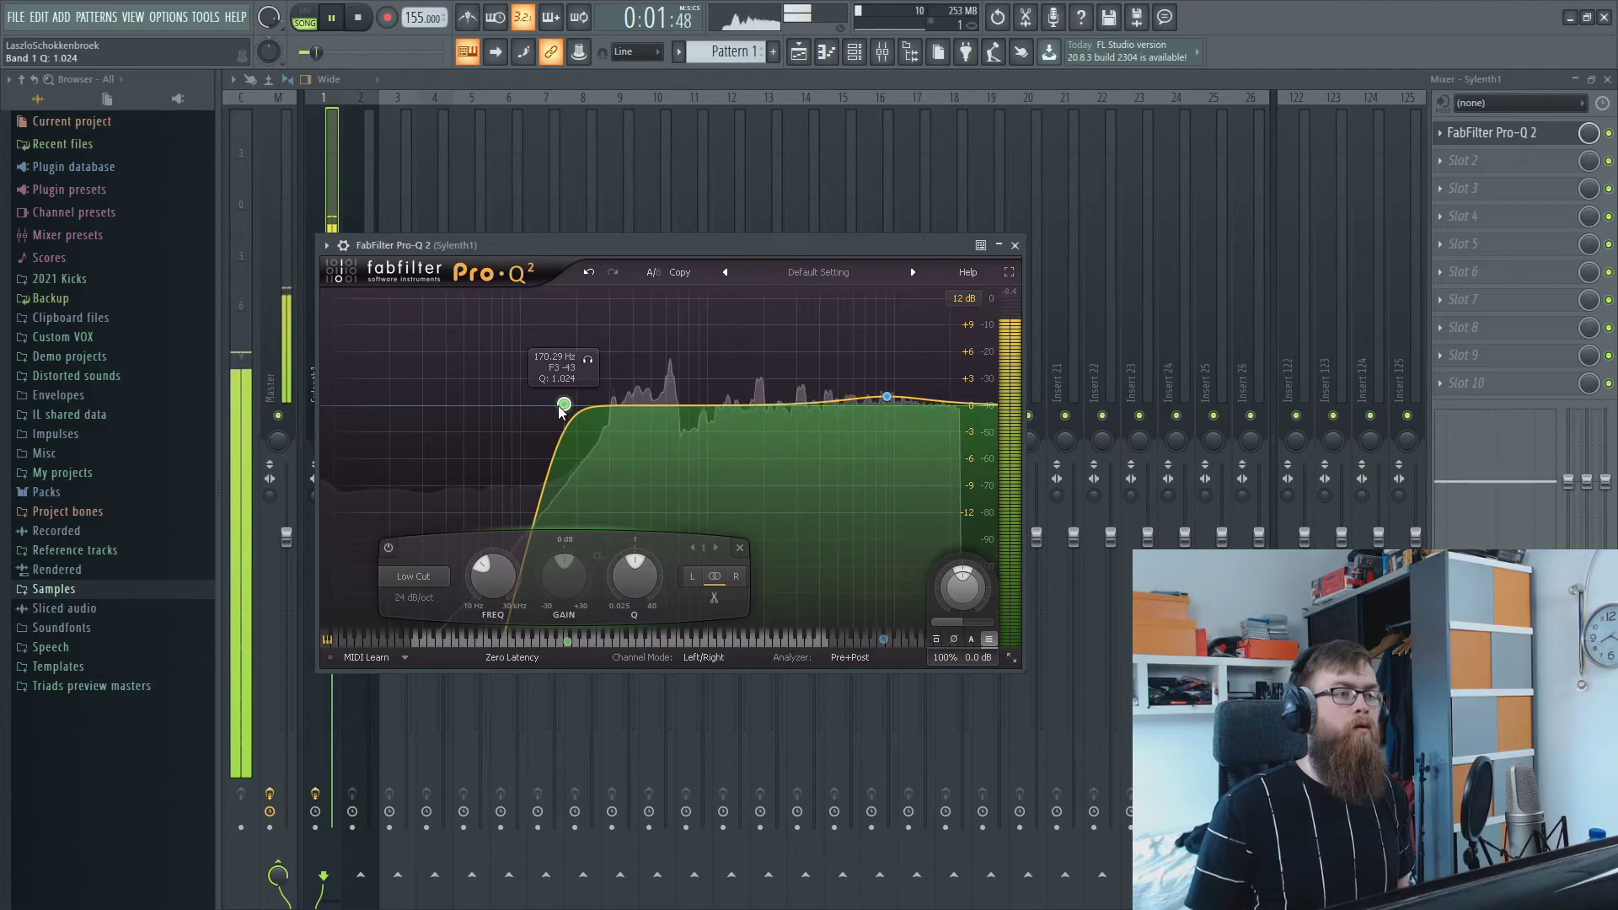
key(space)
- Try a bell boost of about 2.2 dB at 283 Hz with Q 1.96, and delete the band
double_click(607, 388)
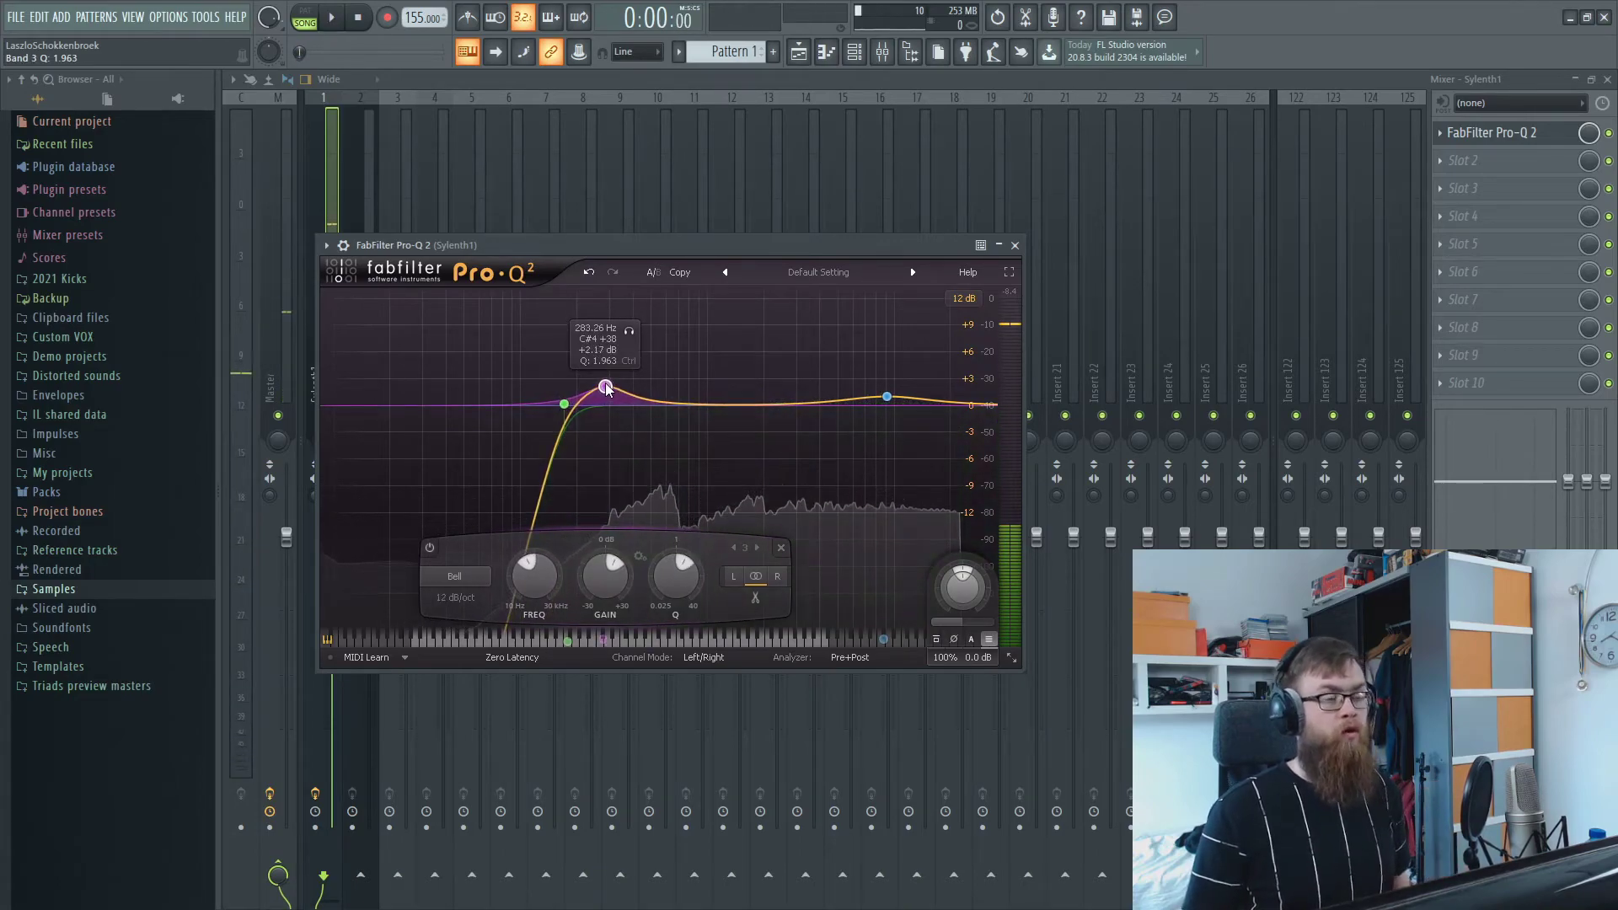
right_click(606, 388)
click(661, 493)
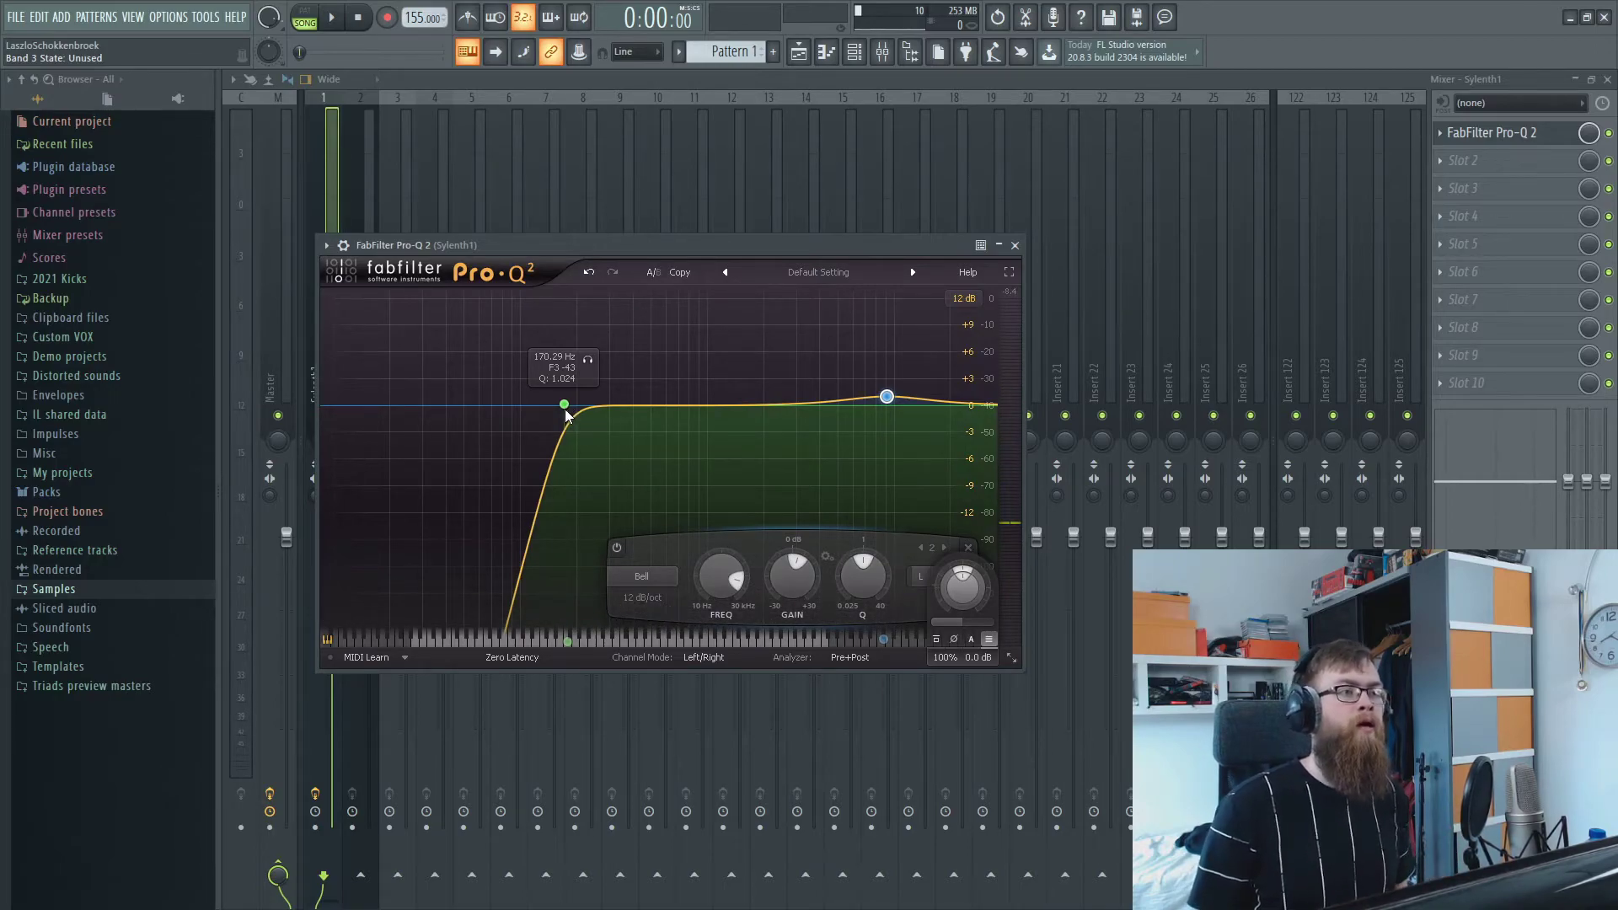
- While the melody plays, set the first lead's low cut to about 160 Hz and close the EQ
key(space)
drag(568, 411, 559, 412)
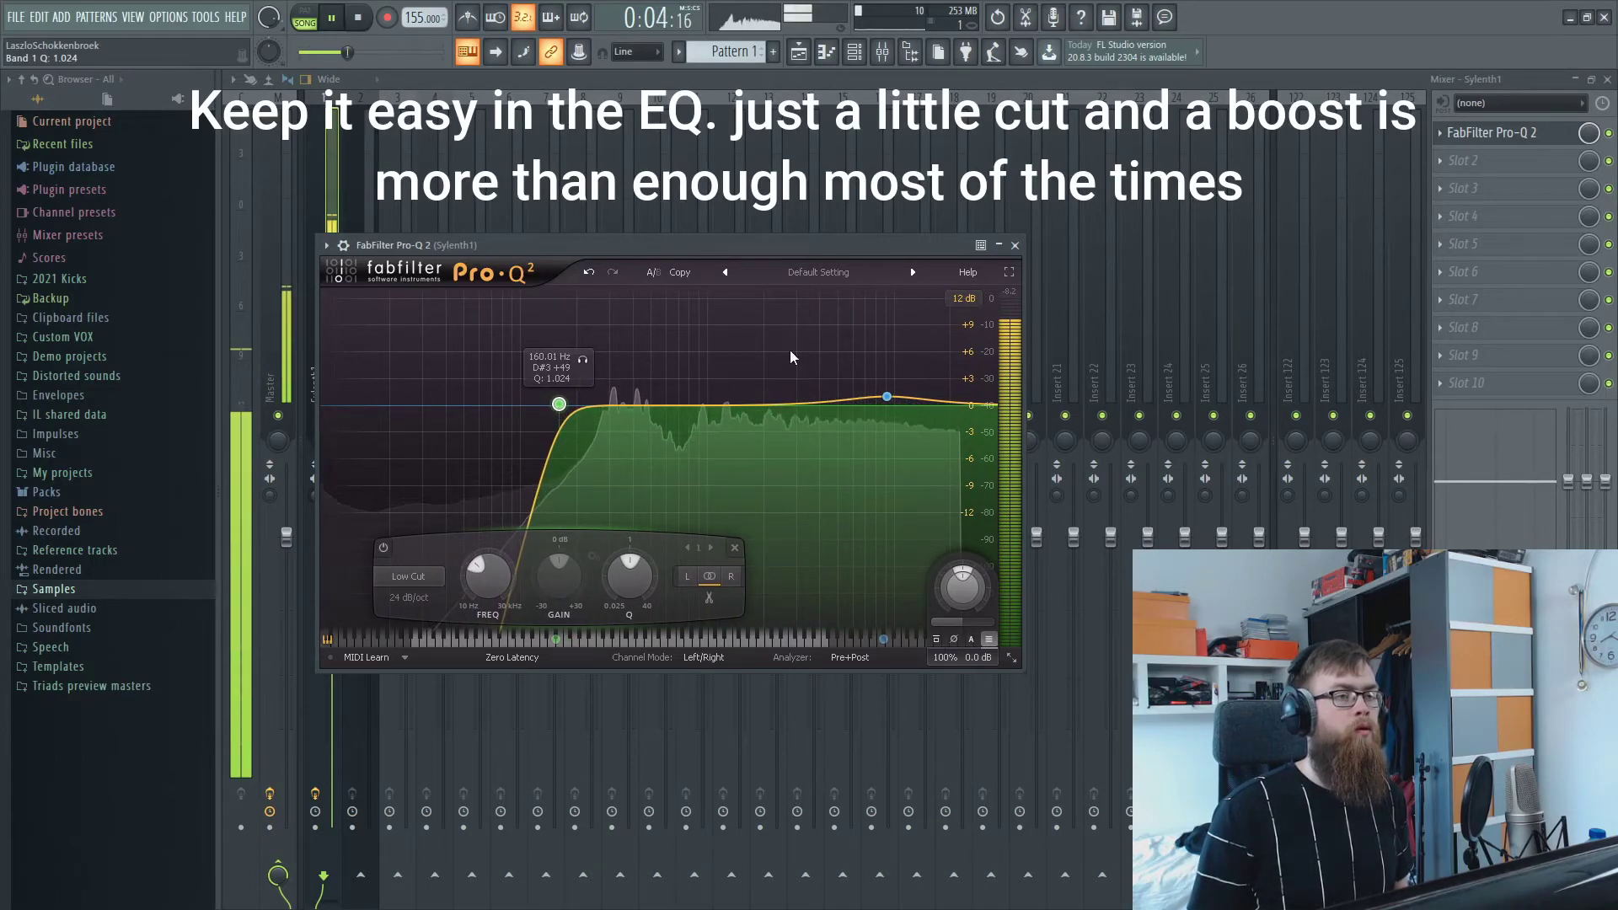
key(space)
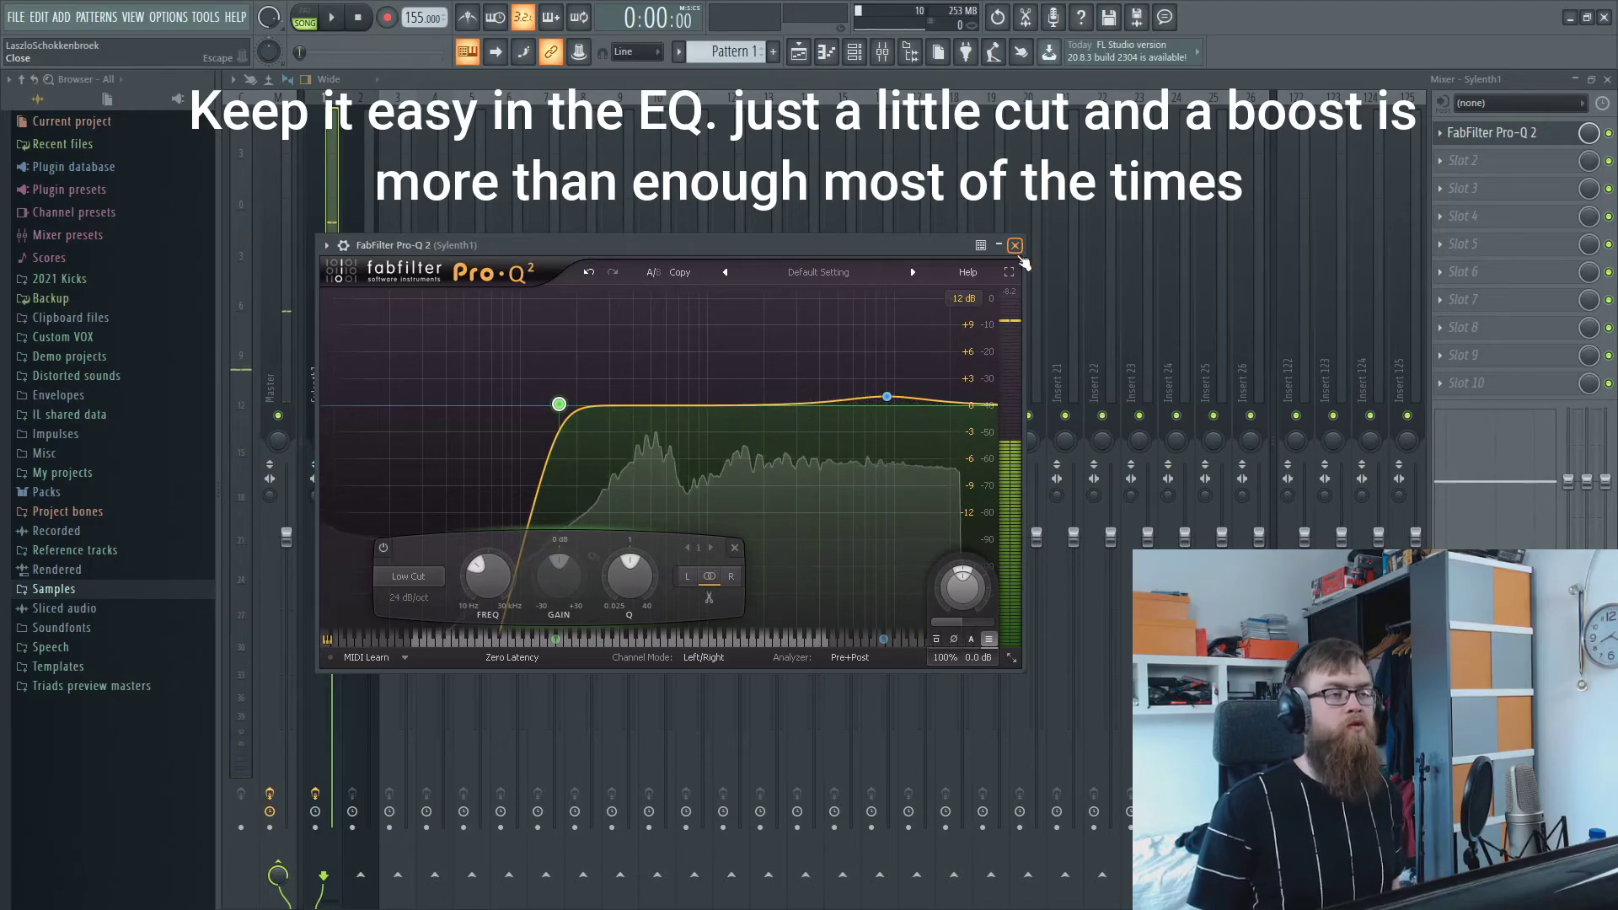
click(1015, 245)
- Insert FabFilter Pro-Q 2 on the Sylenth1 #2 mixer track and add an 18 dB/oct low cut at about 199 Hz
click(368, 308)
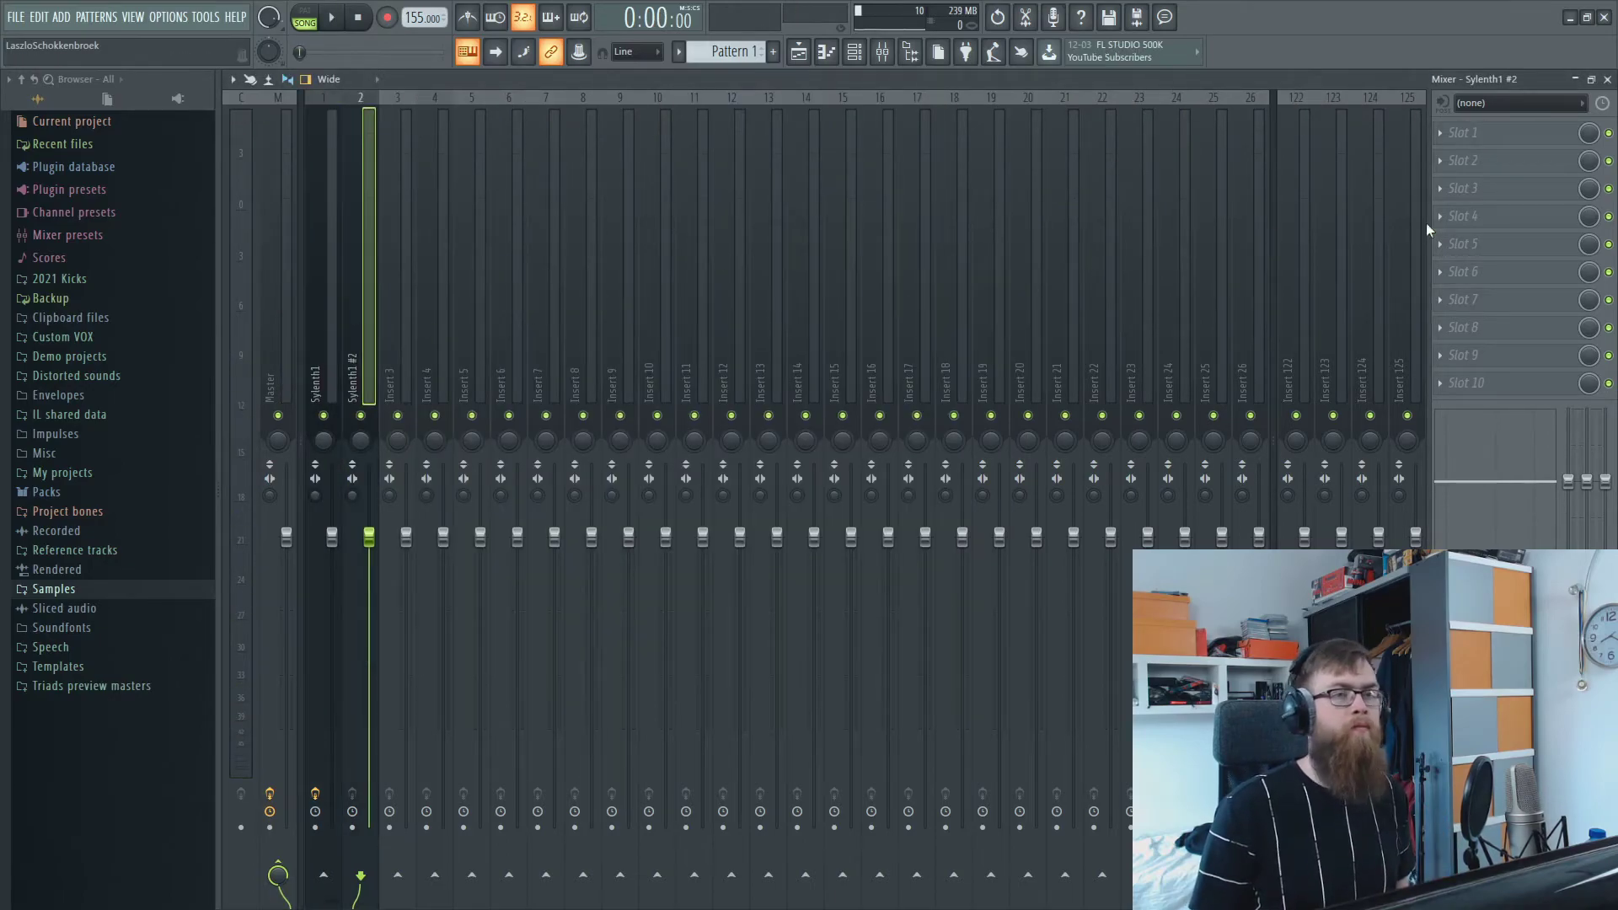
click(1513, 134)
click(1232, 460)
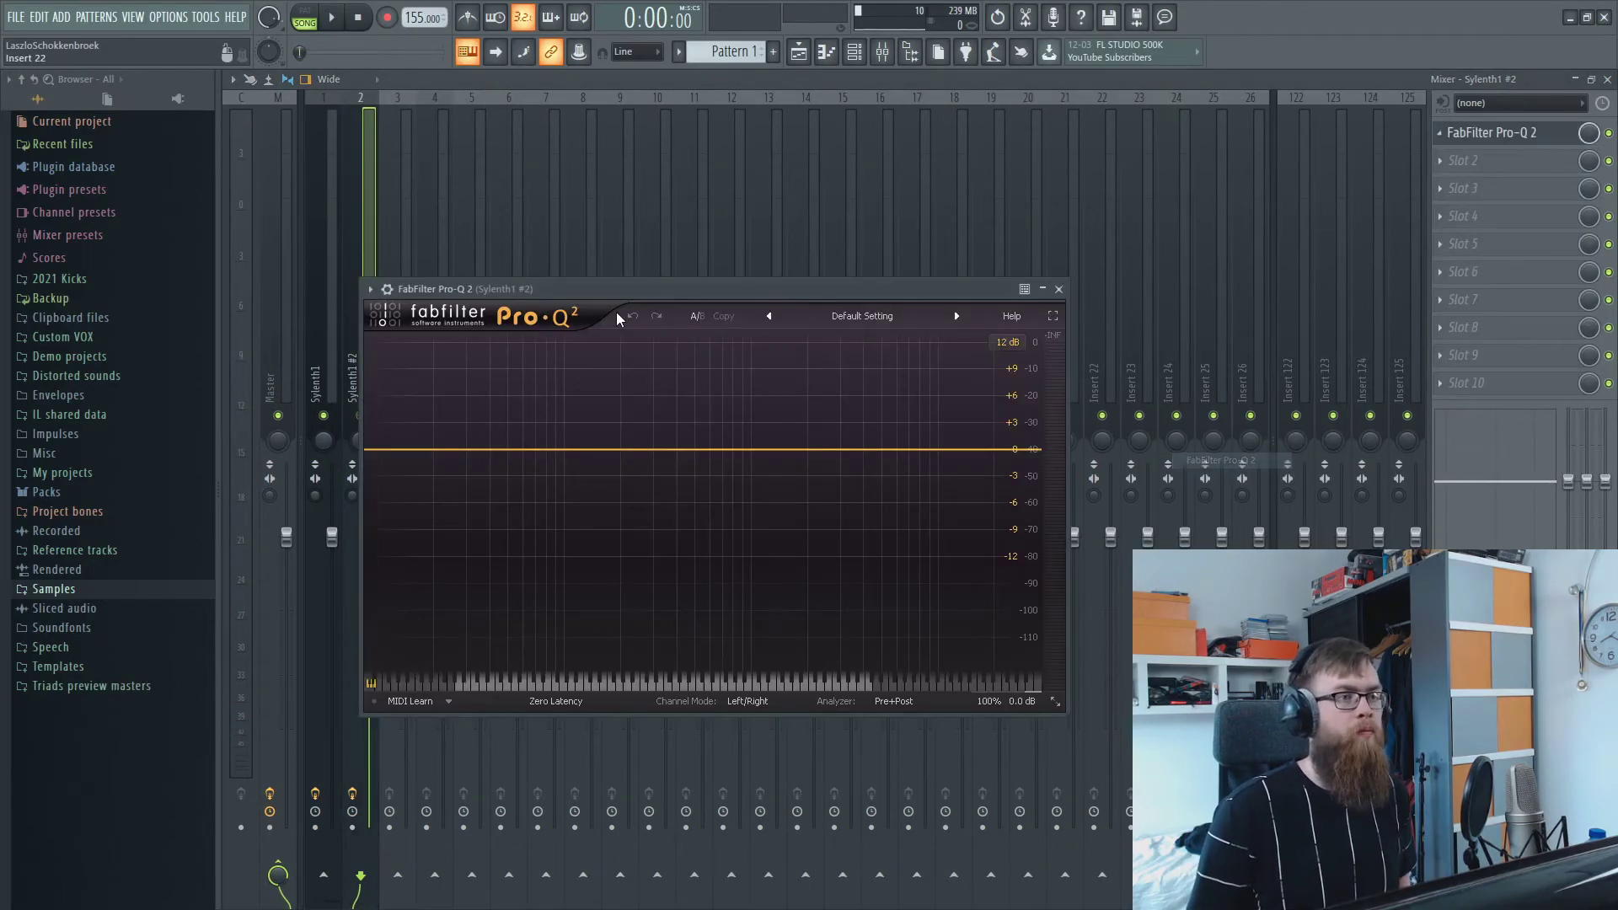
mouse_move(645, 453)
mouse_down()
mouse_move(600, 487)
mouse_move(620, 450)
mouse_up()
click(452, 620)
click(455, 681)
alt+shift+click(604, 450)
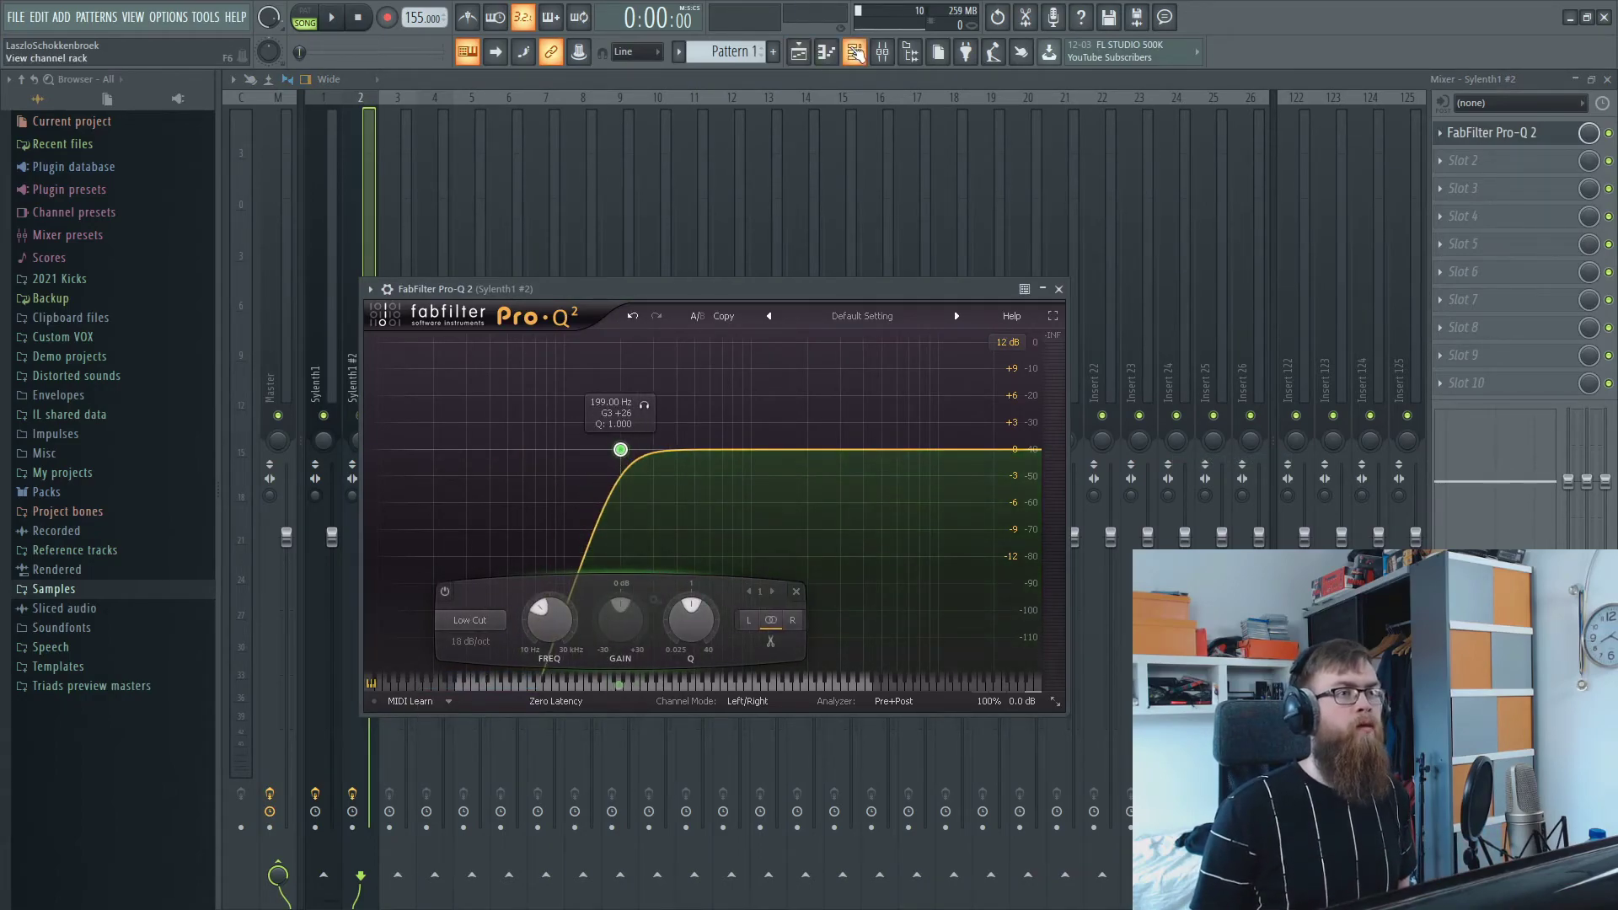
- Move the melody notes from the Sylenth1 channel back to the Sylenth1 #2 channel
click(855, 52)
right_click(371, 121)
click(370, 147)
right_click(371, 147)
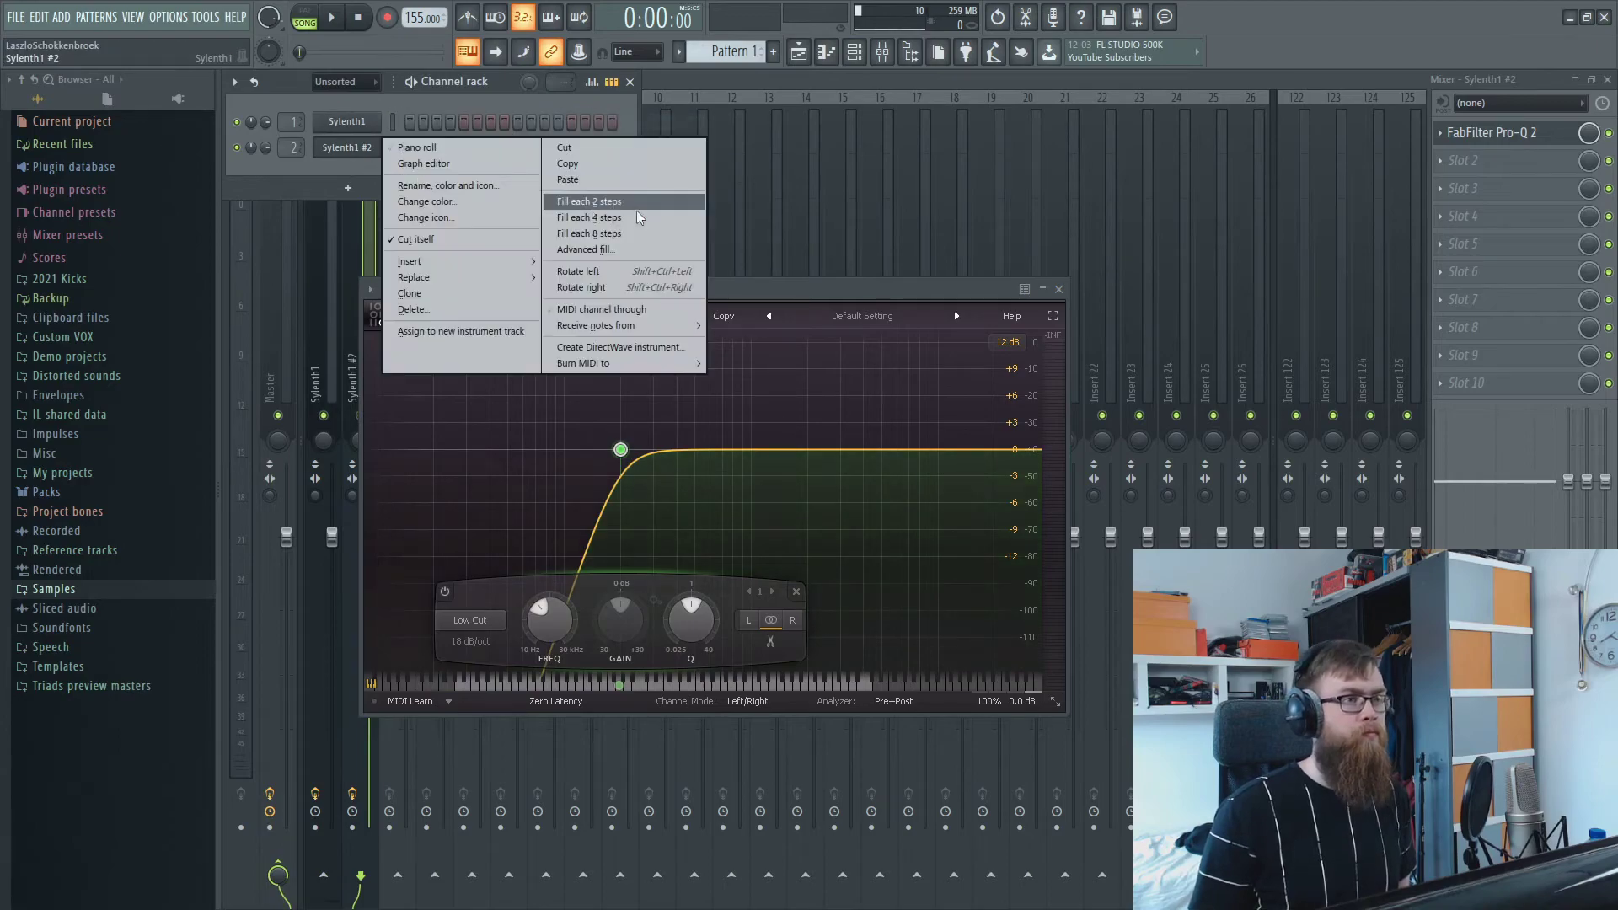
click(630, 183)
click(695, 83)
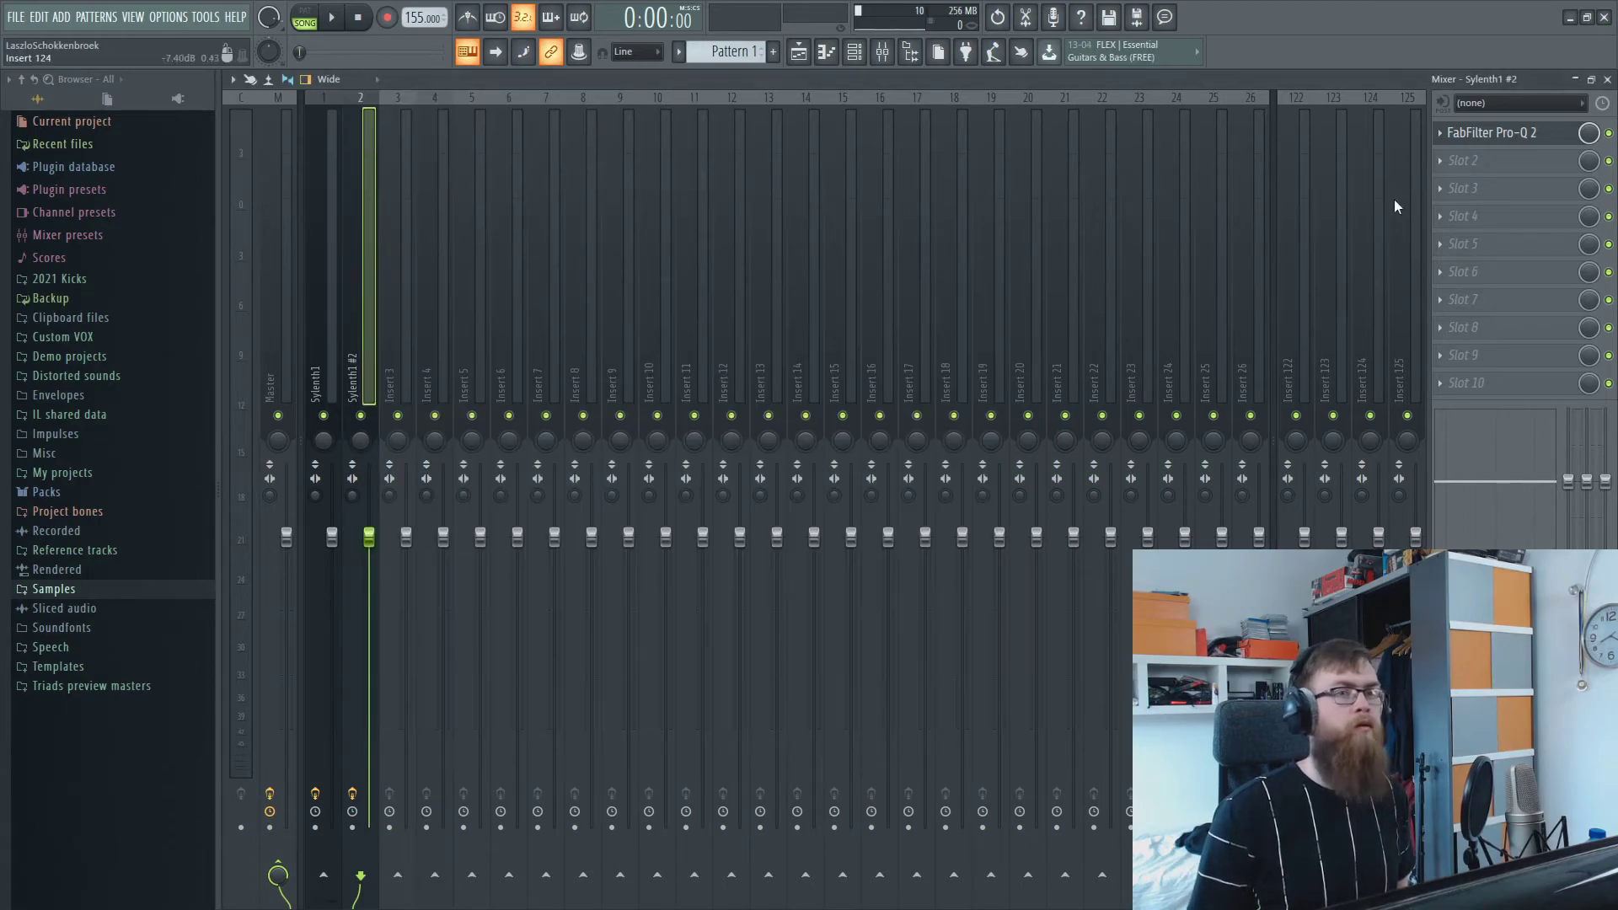
- Lower the second lead's low cut slightly and add a bell boost of about 1.3 dB at 9.2 kHz while auditioning
click(1505, 133)
drag(621, 449, 608, 448)
key(space)
drag(779, 436, 930, 440)
key(space)
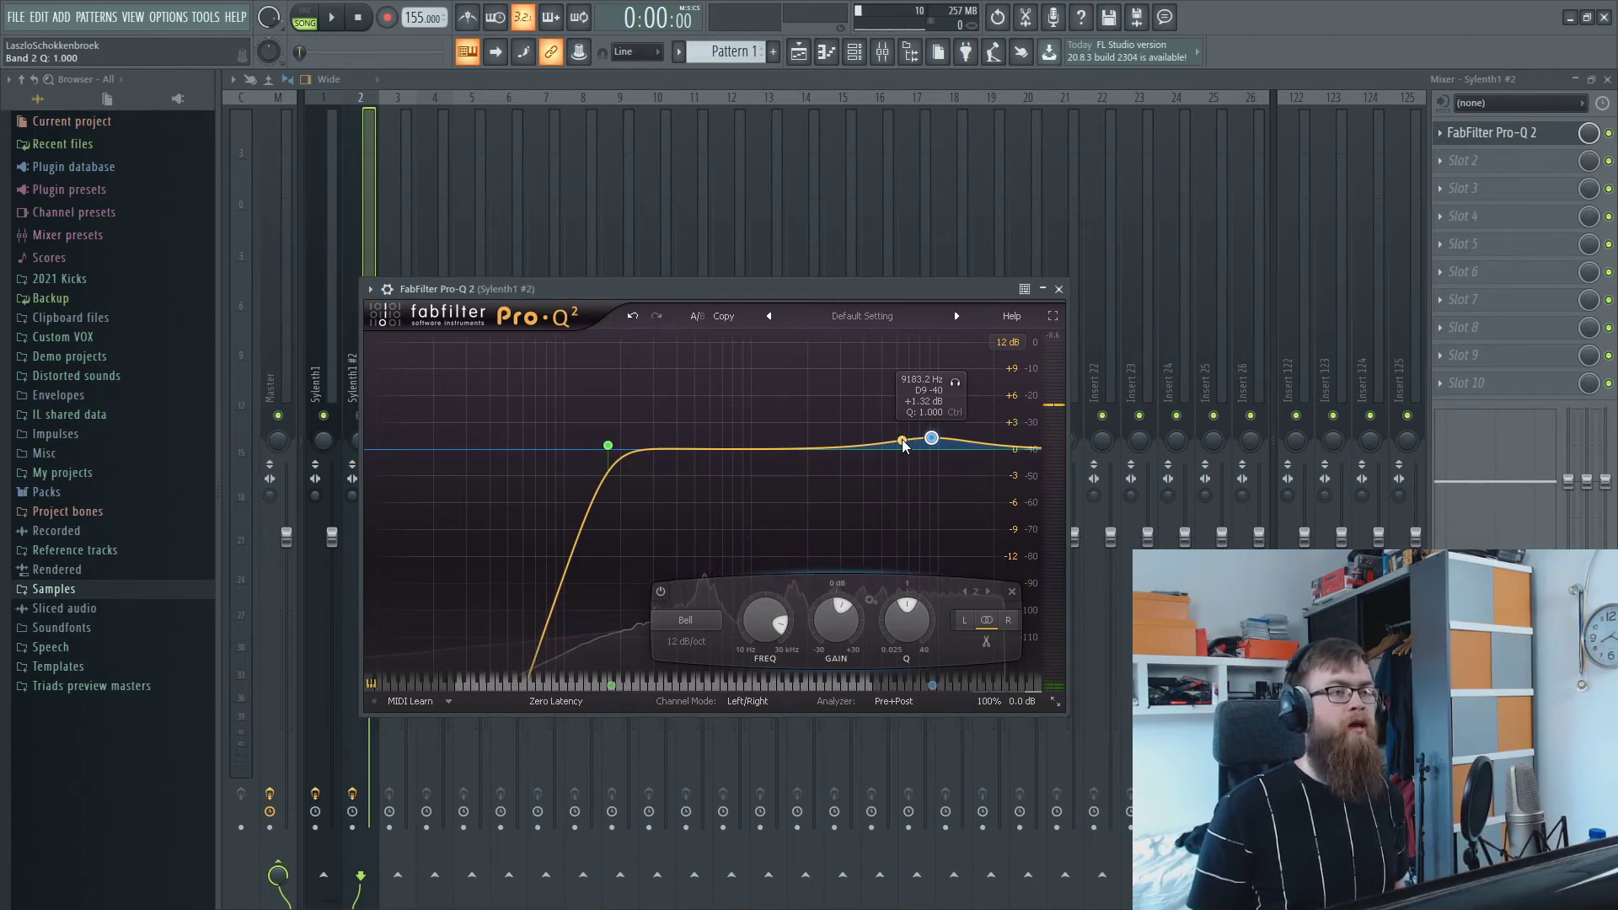
- Fine-tune the second lead's high bell boost and low cut during playback, and close the EQ and mixer
key(space)
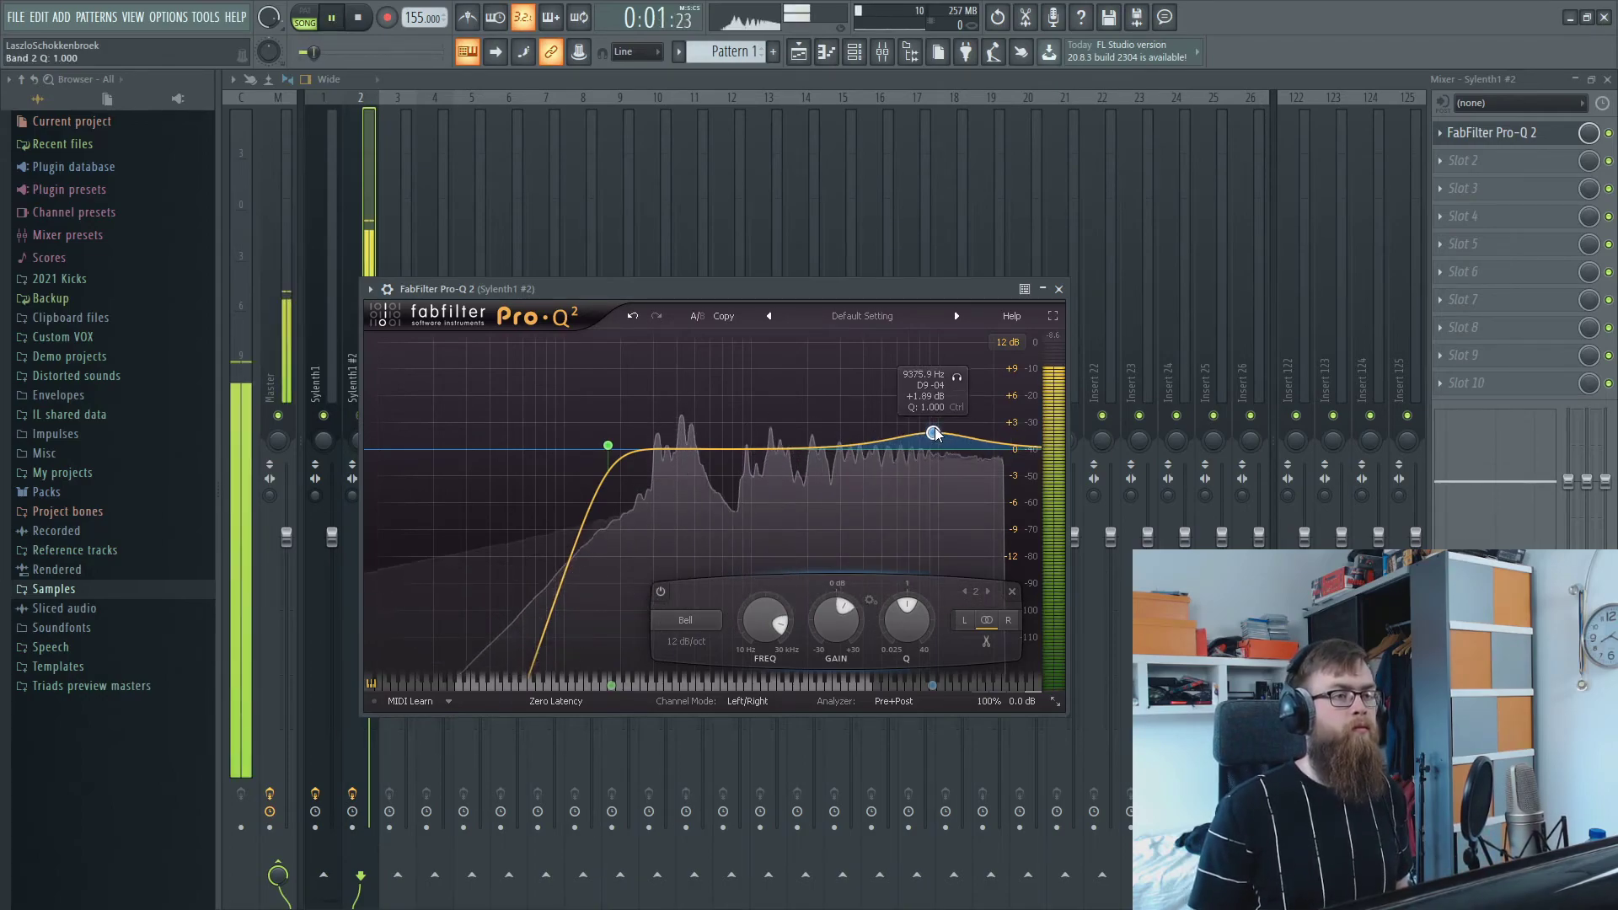
drag(602, 448, 612, 449)
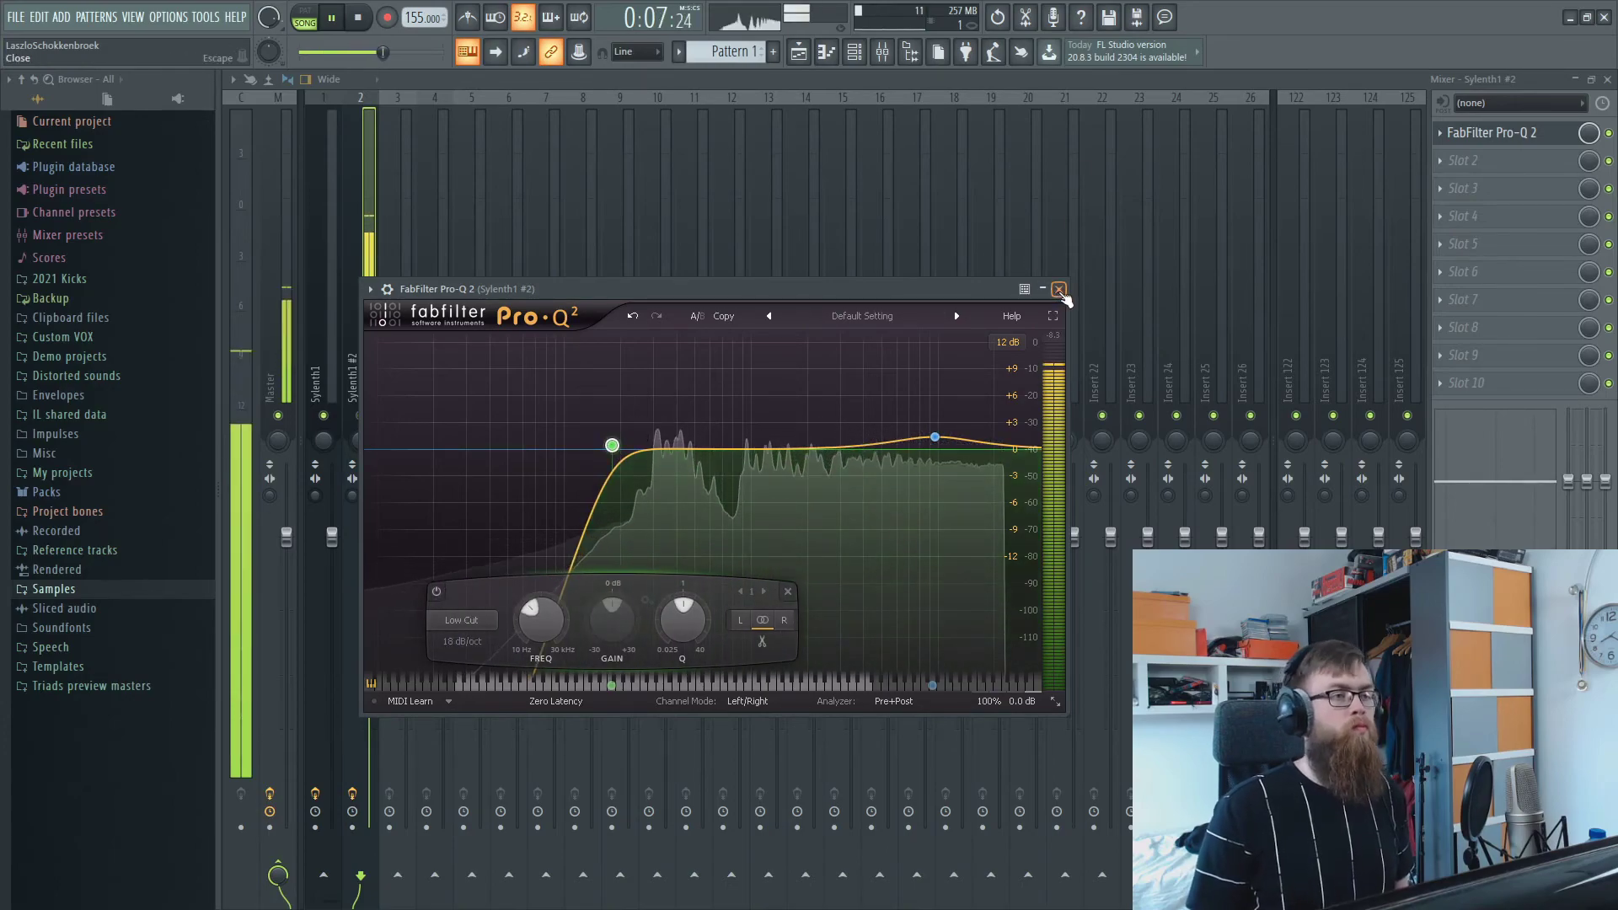
click(1059, 289)
key(space)
click(1607, 79)
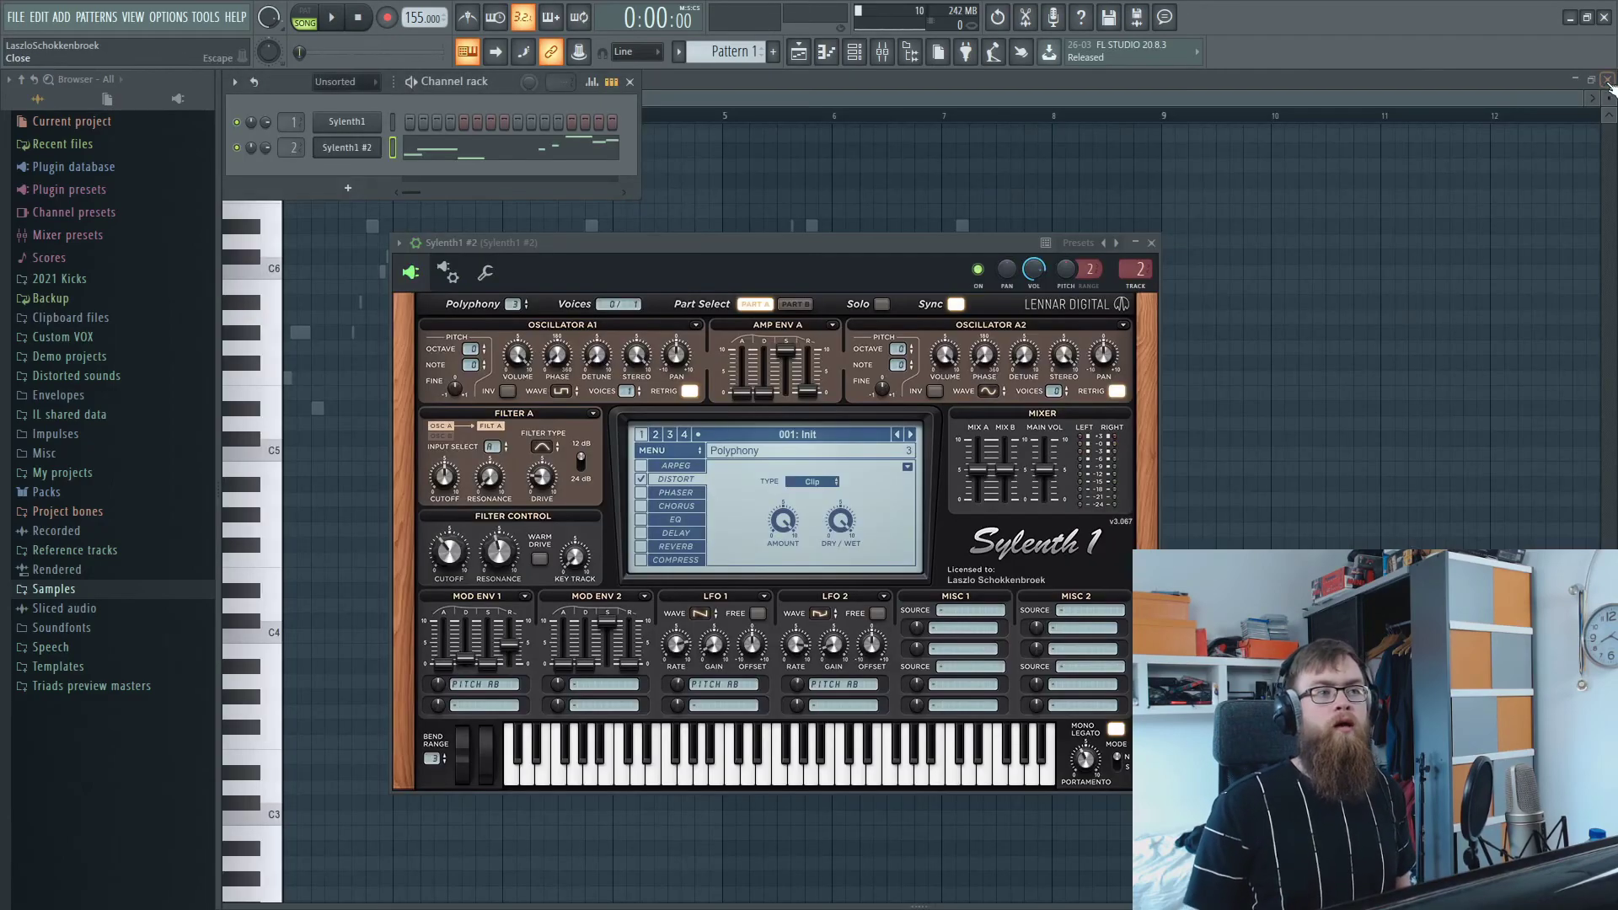